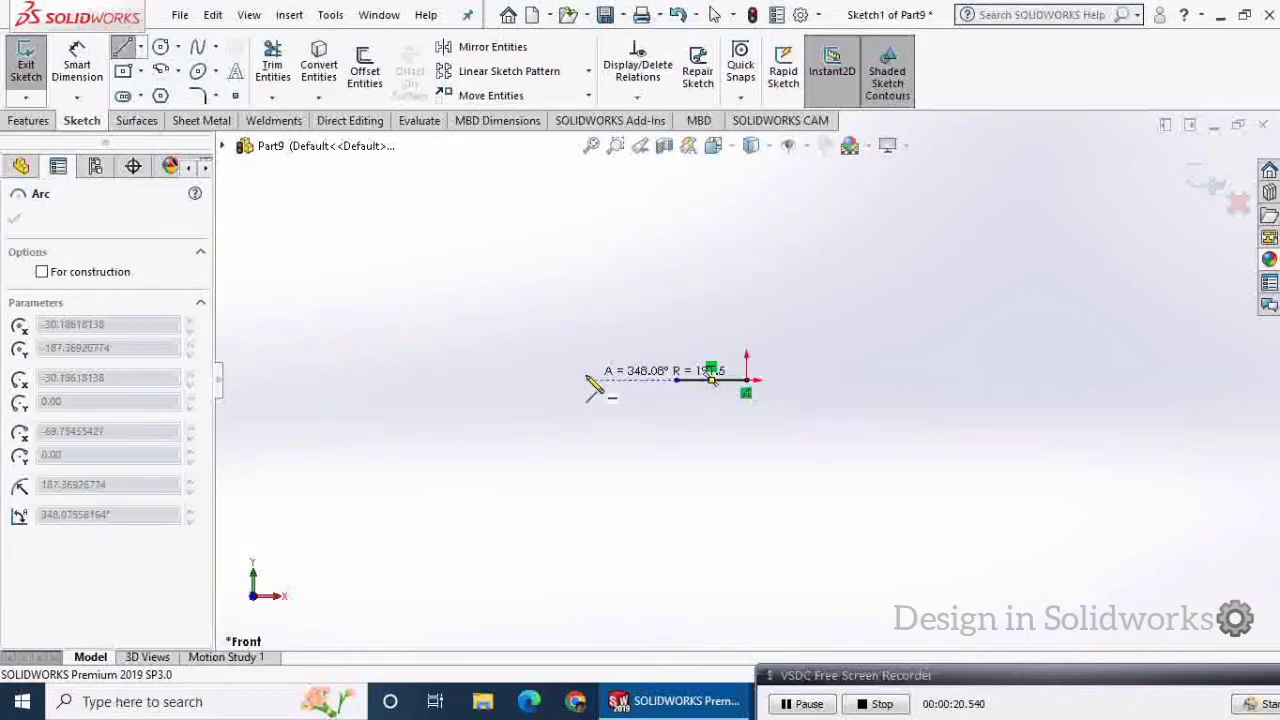
- Draw a 90° three-point arc of about 42.73 mm radius, tangent to the free end of the horizontal line and curving upward
right_click(628, 288)
left_click(668, 366)
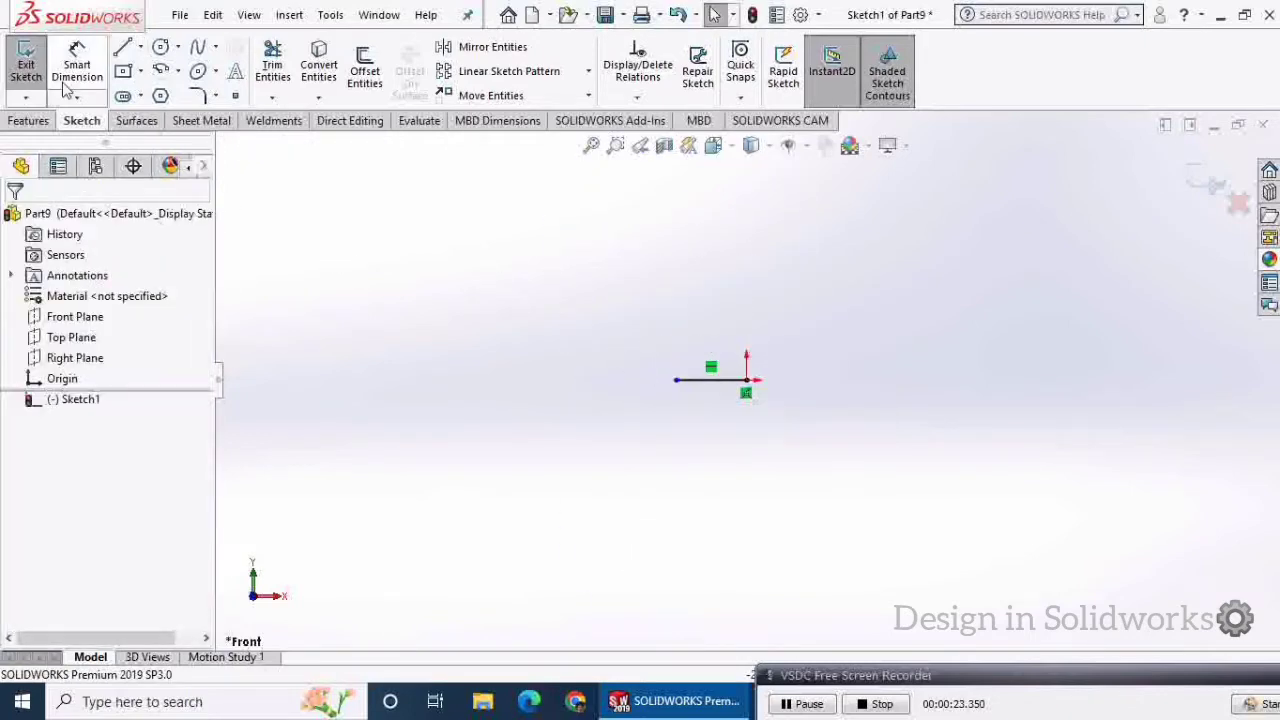
left_click(180, 71)
left_click(163, 137)
left_click(712, 380)
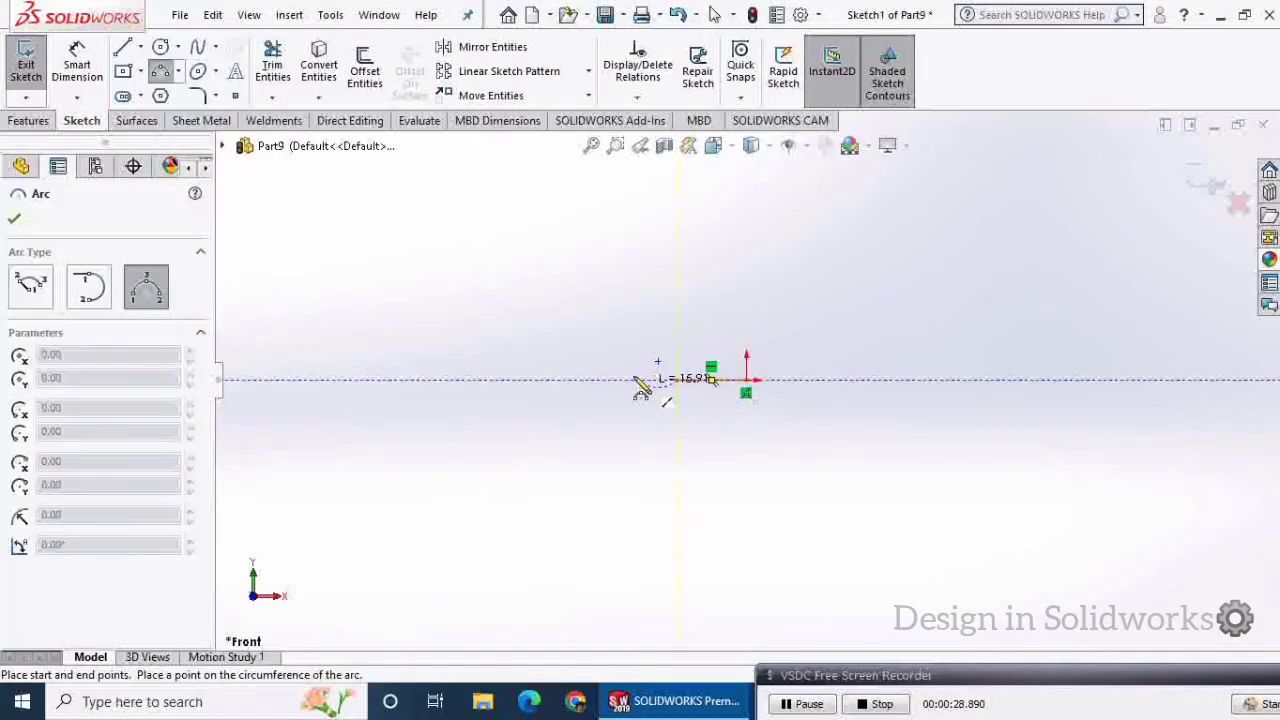
left_click(677, 380)
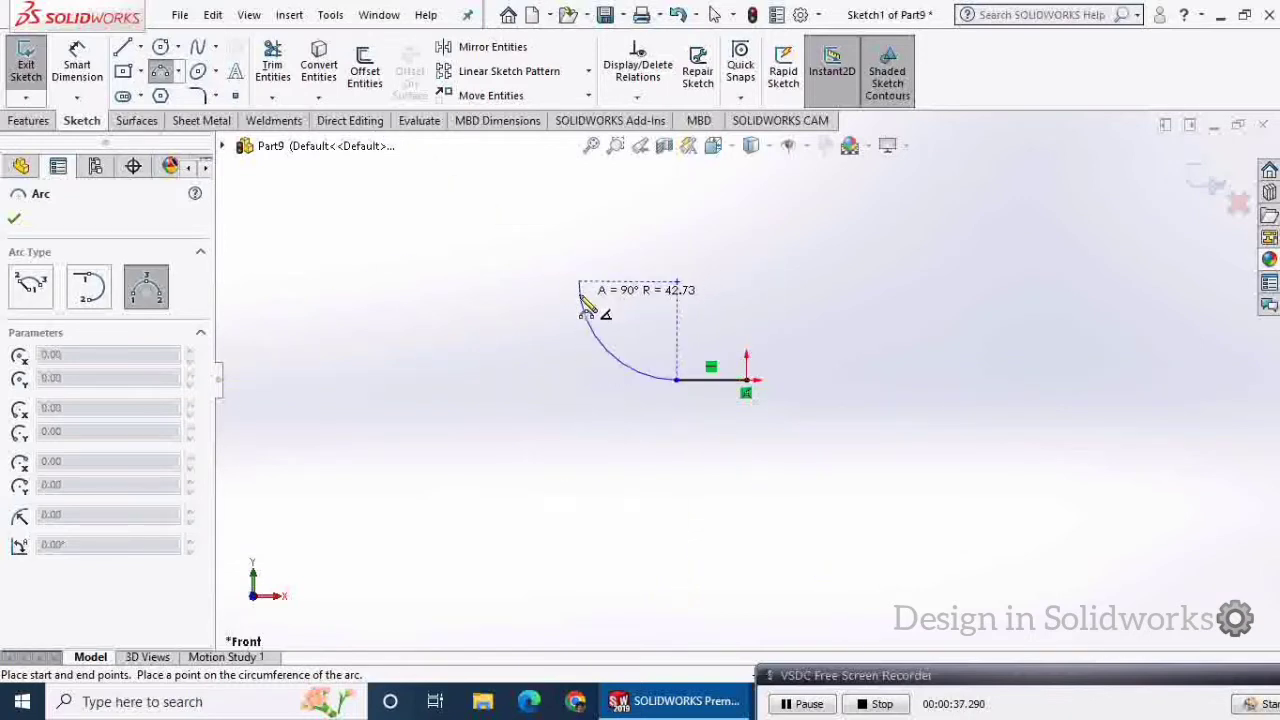
left_click(583, 298)
right_click(567, 238)
left_click(609, 249)
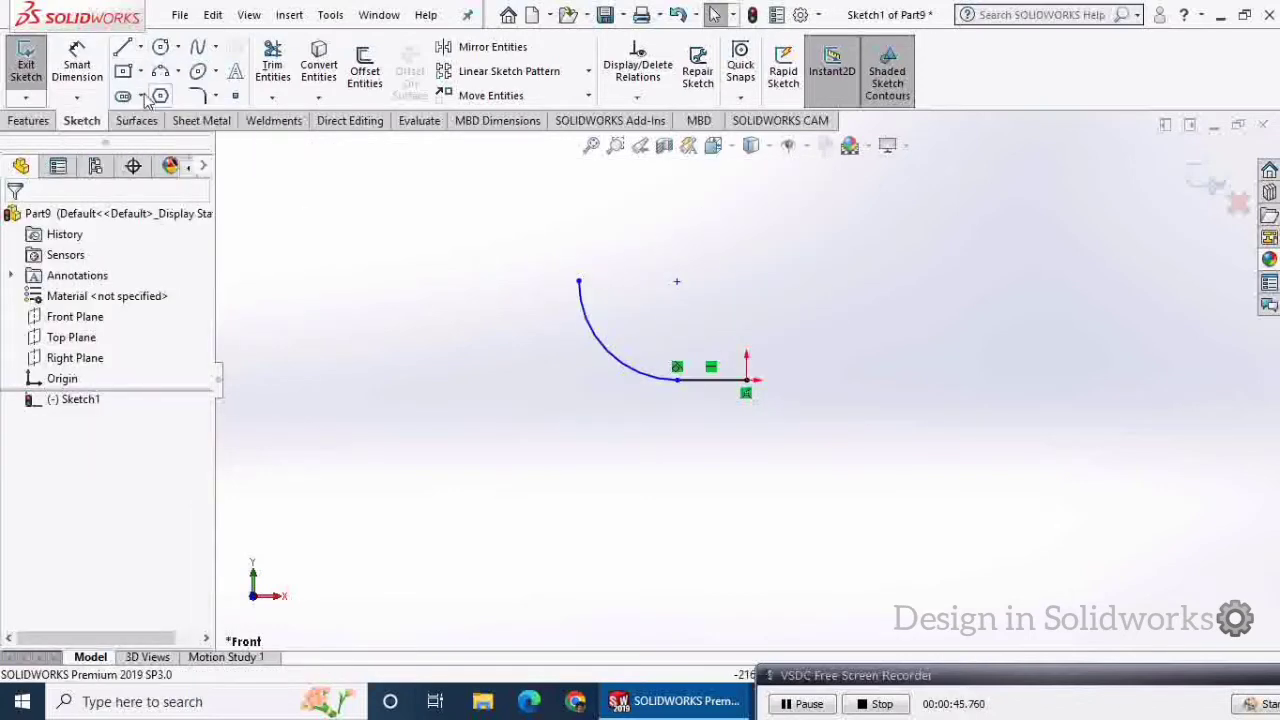
- Draw a short vertical line upward from the upper end of the arc
left_click(123, 50)
left_click(578, 281)
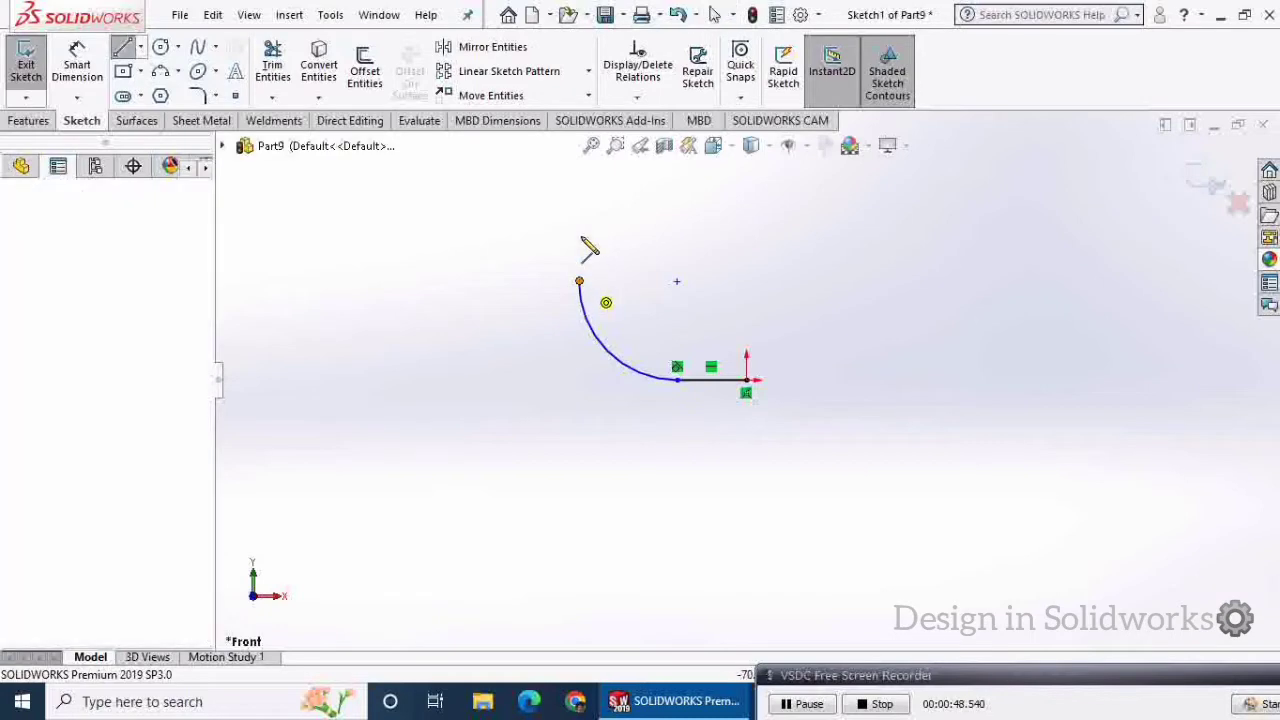
left_click(579, 222)
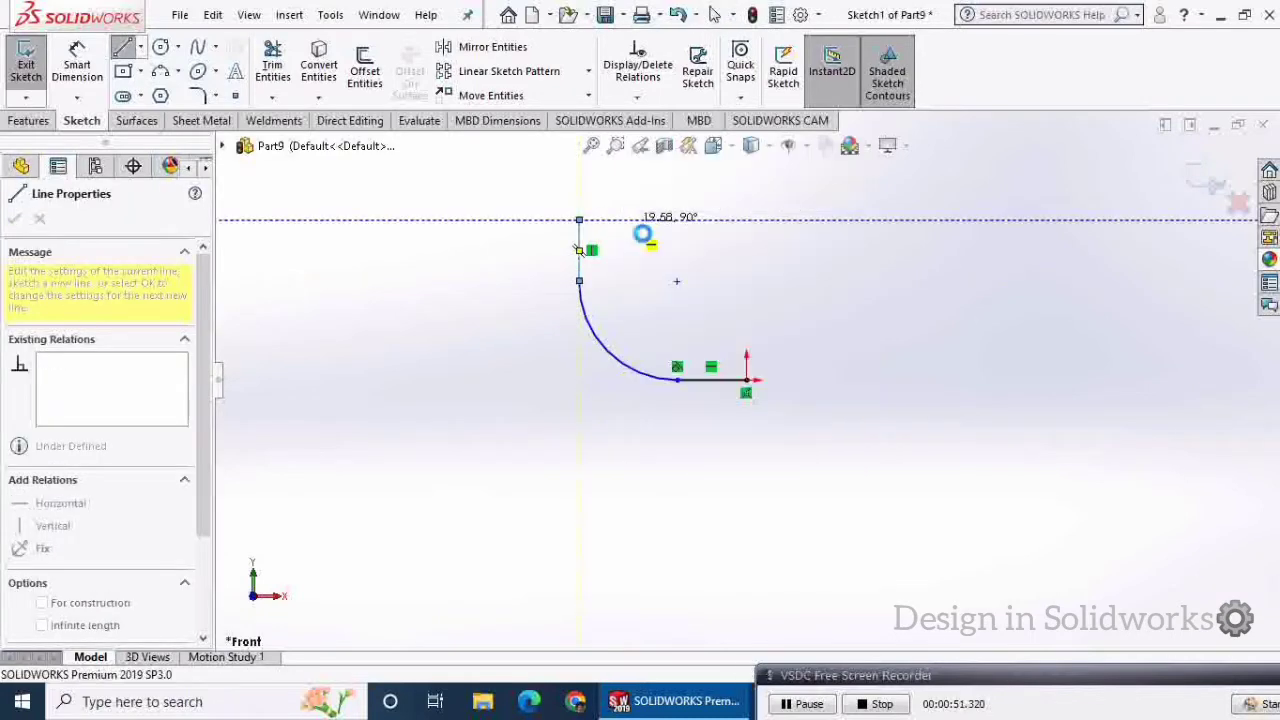
key("Escape")
- Dimension the horizontal line's length to 150 mm
left_click(80, 68)
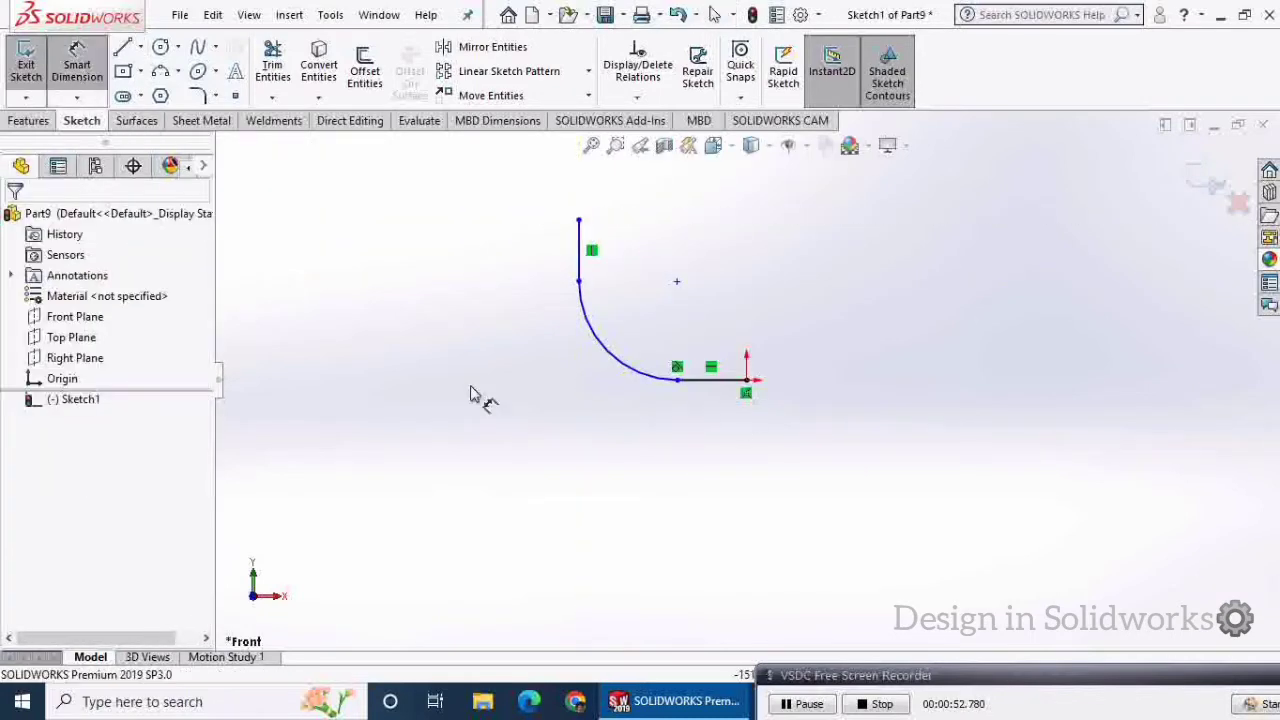
left_click(709, 384)
left_click(715, 422)
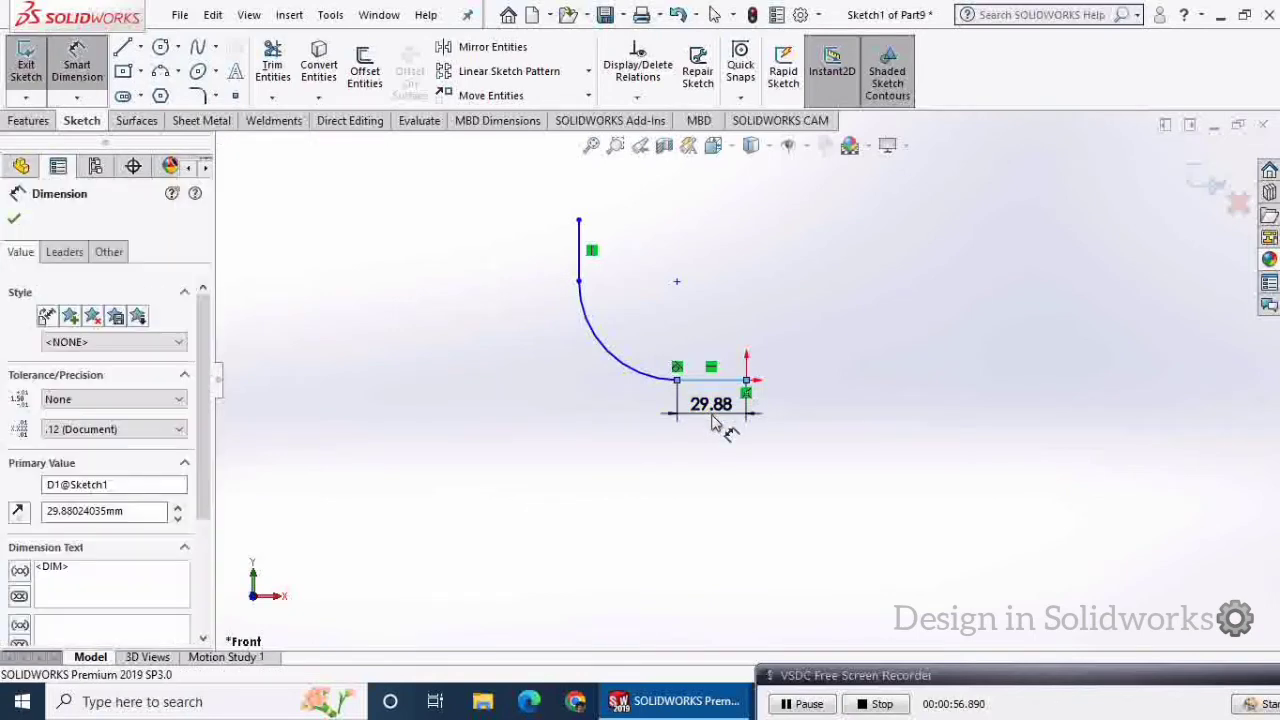
type("150")
key("Return")
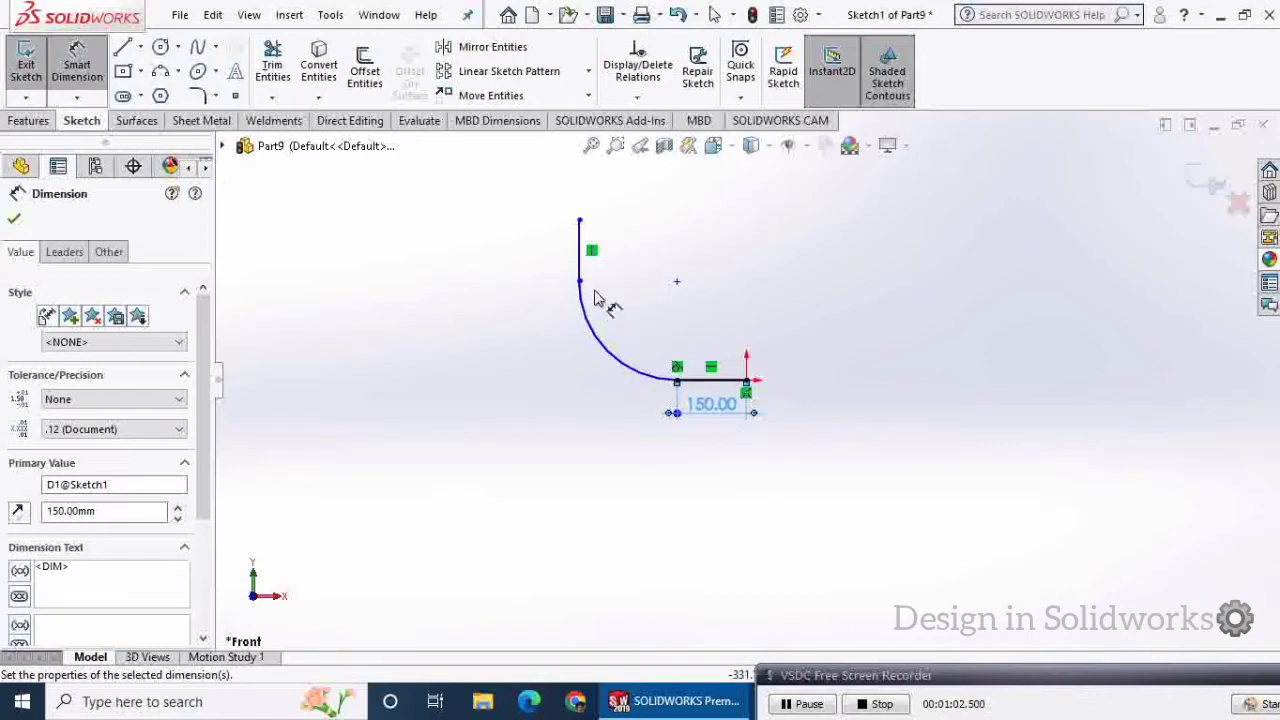
- Dimension the arc's radius to 260 mm
left_click(609, 357)
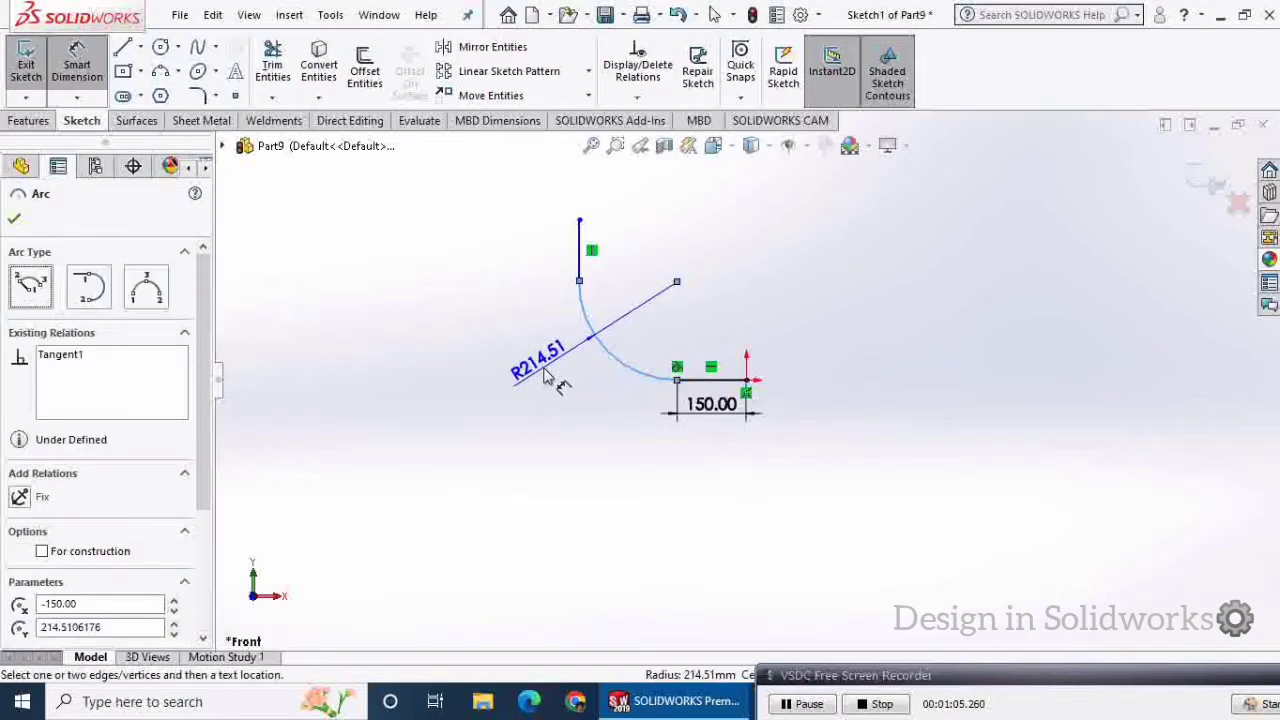
left_click(546, 375)
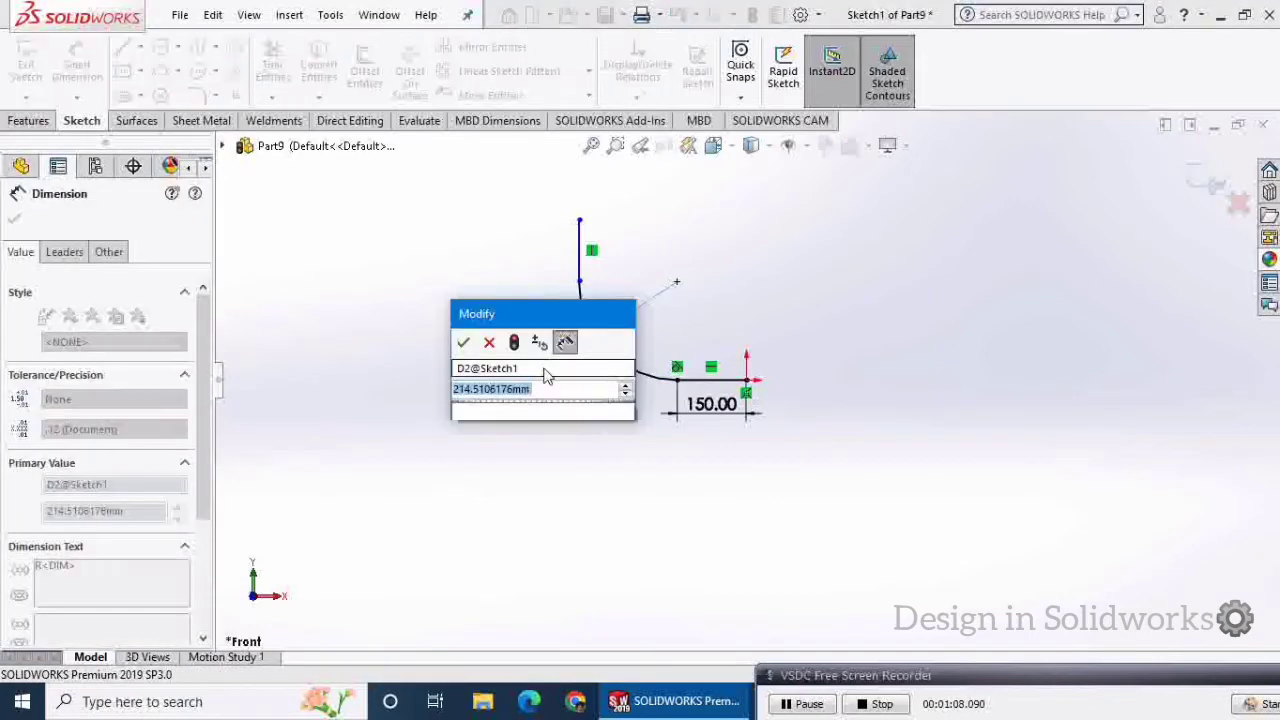
type("20")
key("Return")
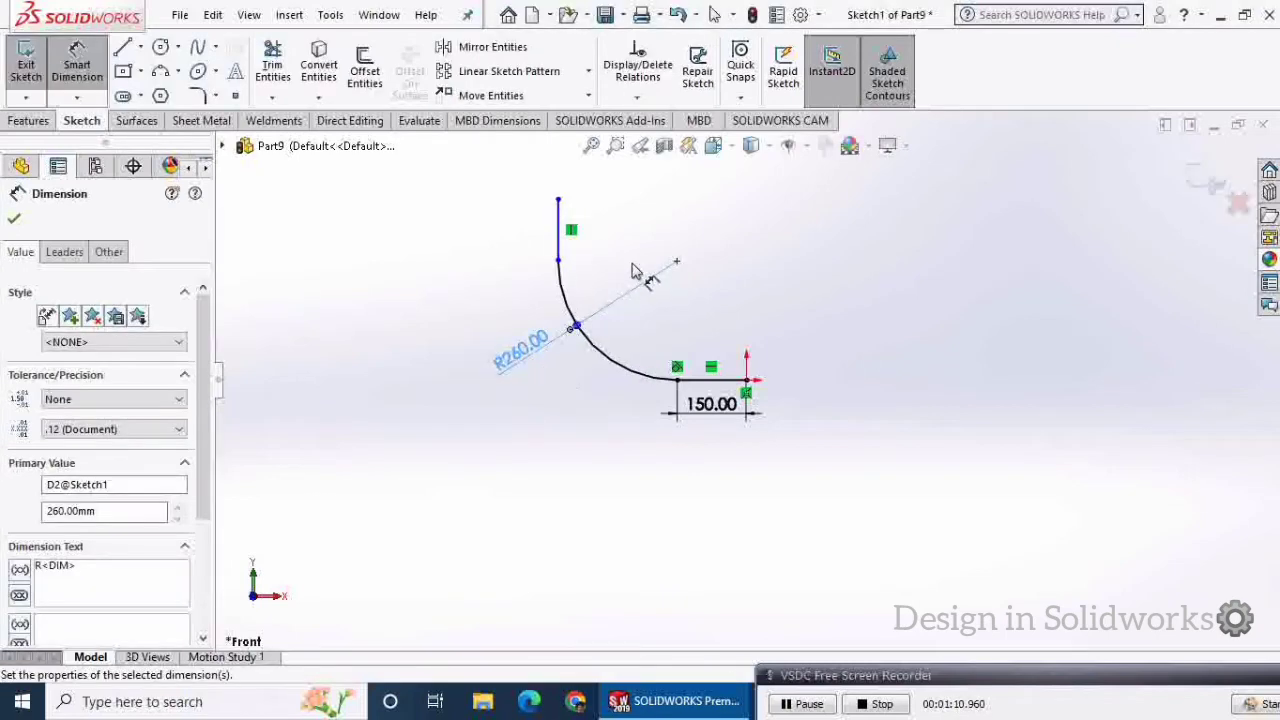
- Dimension the vertical line's length to 150 mm
left_click(558, 232)
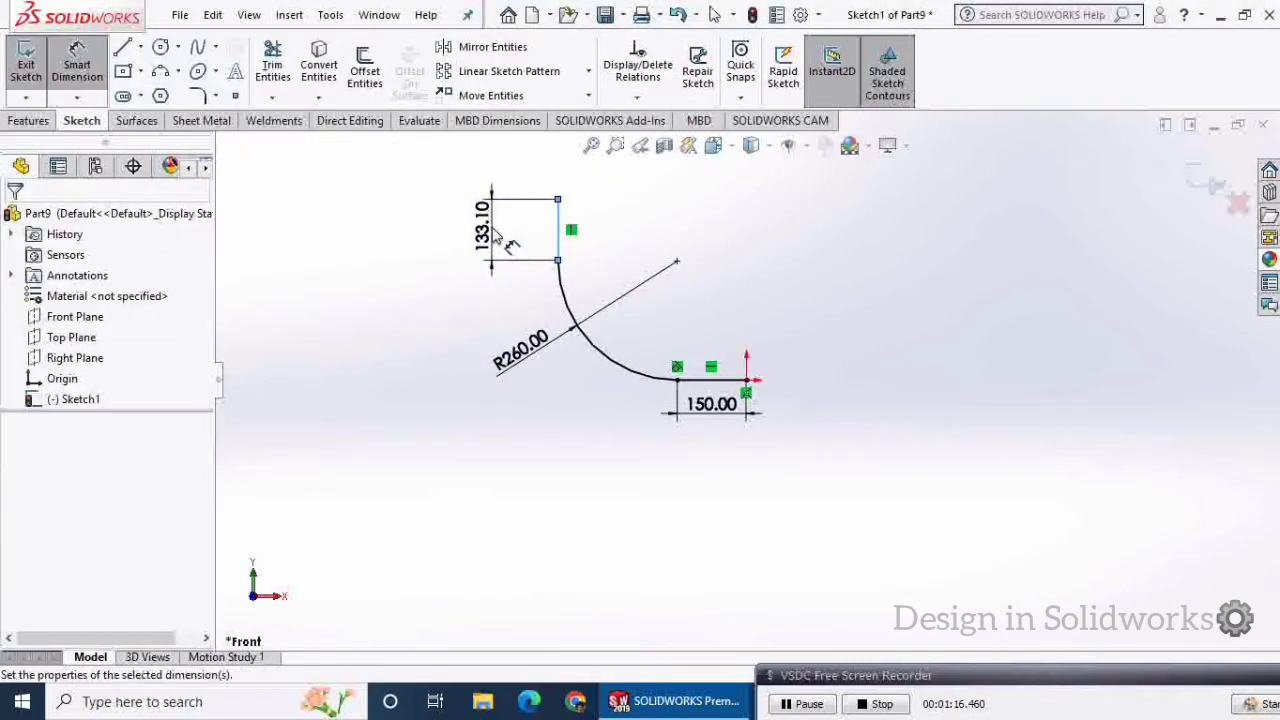
left_click(493, 228)
type("150")
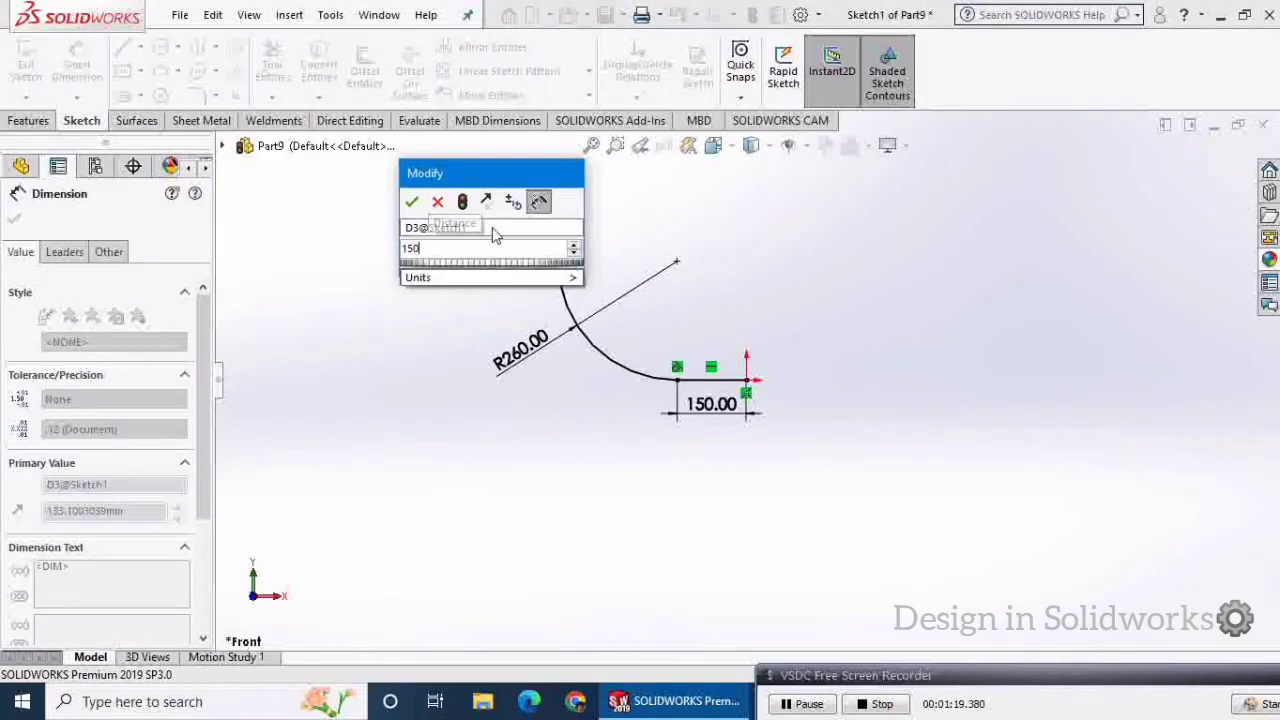
key("Return")
left_click(14, 218)
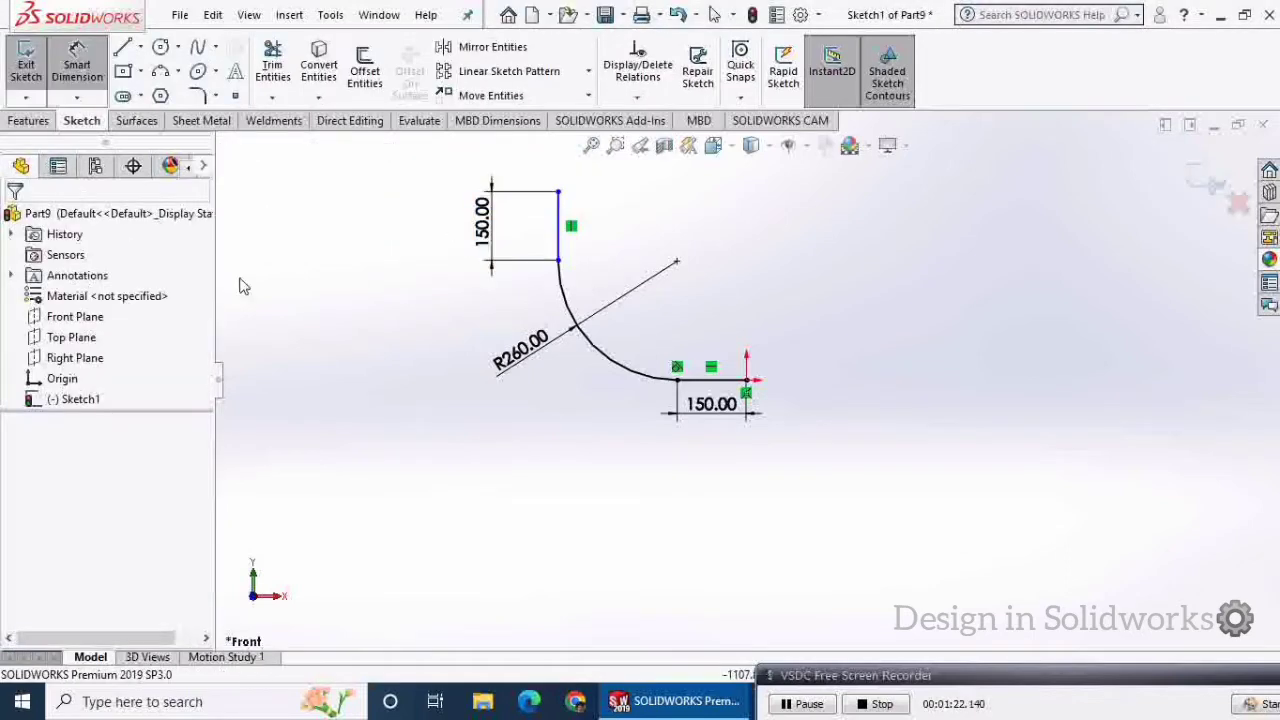
- Add a horizontal relation between the arc's center point and its upper endpoint
left_click(677, 263)
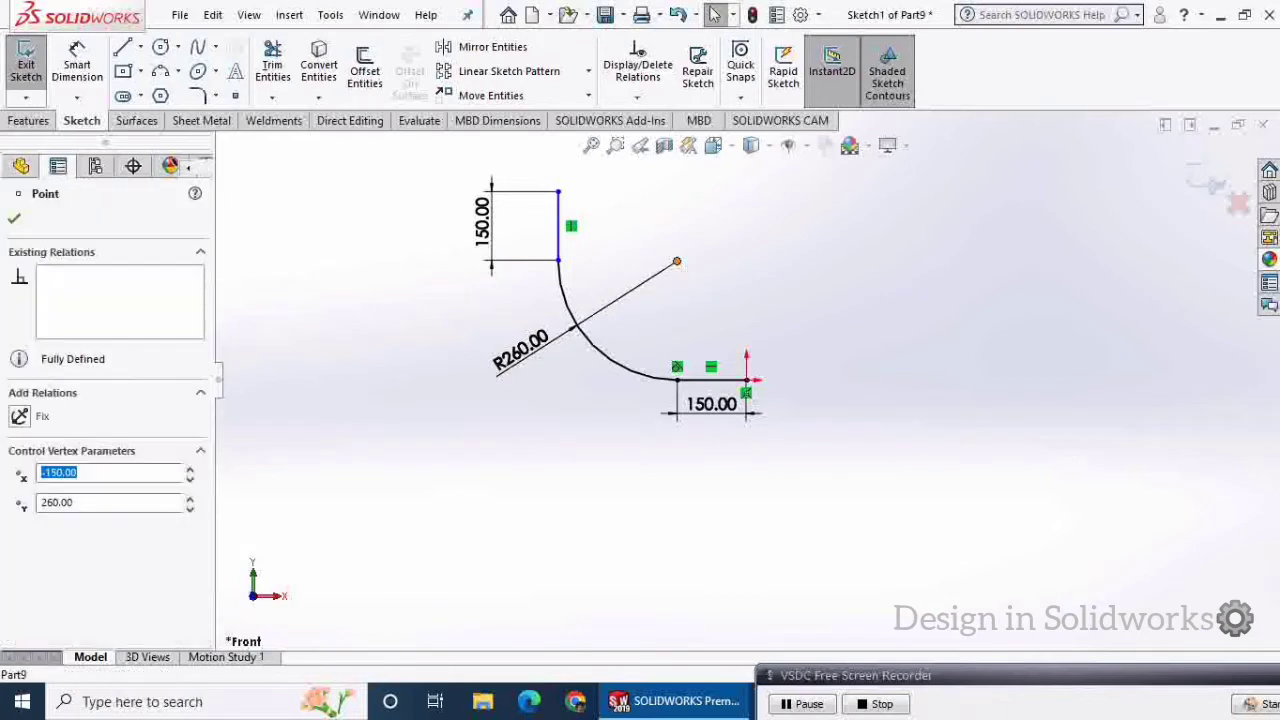
left_click(557, 261)
left_click(676, 261, "ctrl")
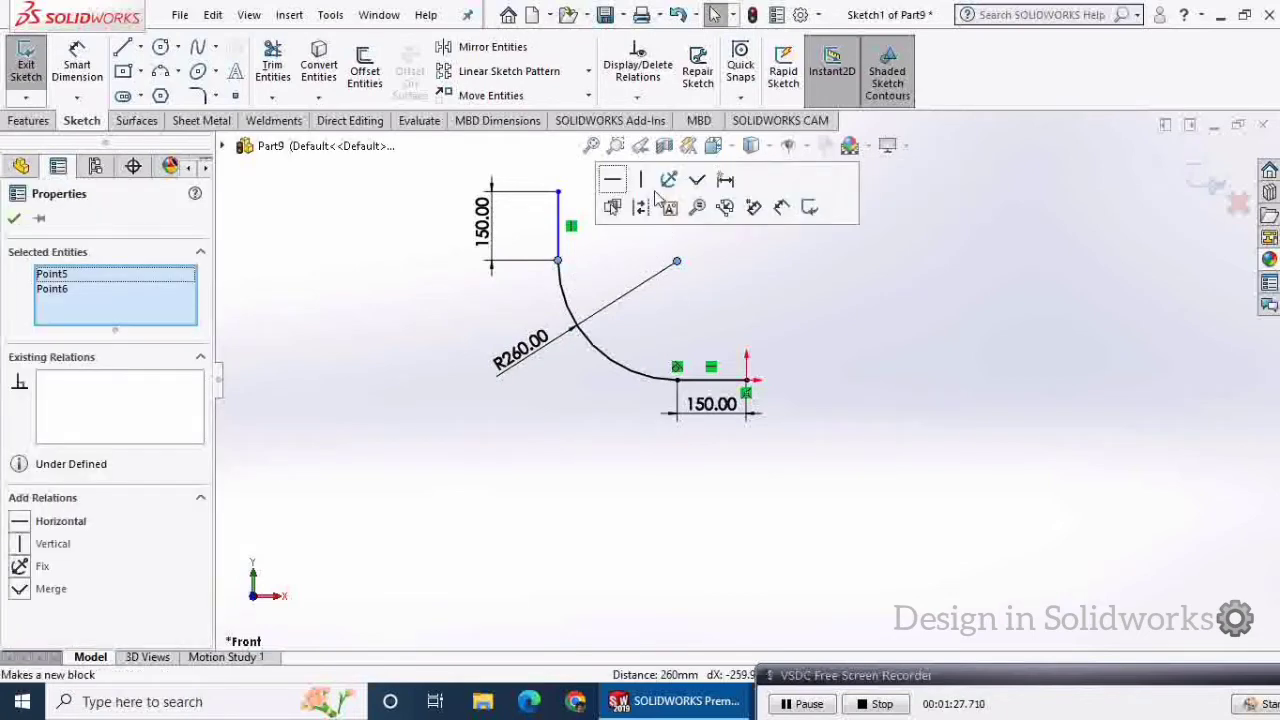
left_click(622, 190)
left_click(14, 219)
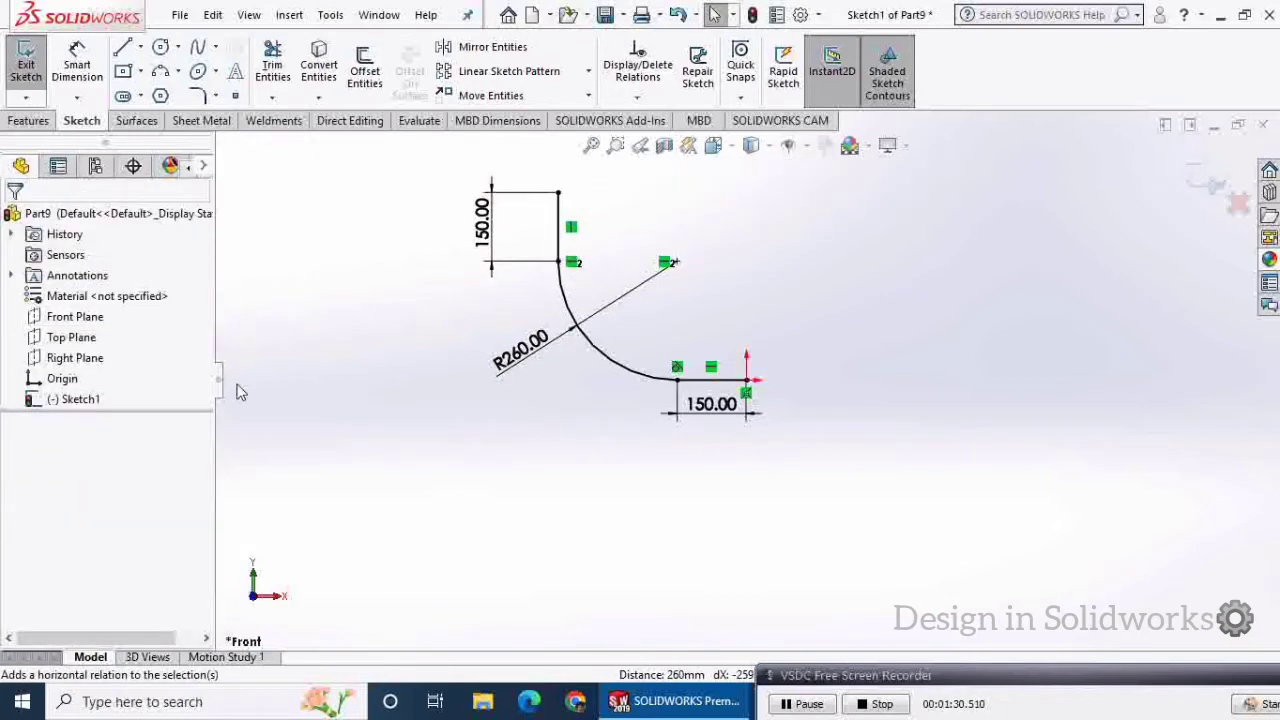
- Start a Swept Boss/Base with a circular profile, using the elbow-shaped sketch as the path
scroll(640, 385, "up", 1)
middle_click_drag(648, 385, 627, 402)
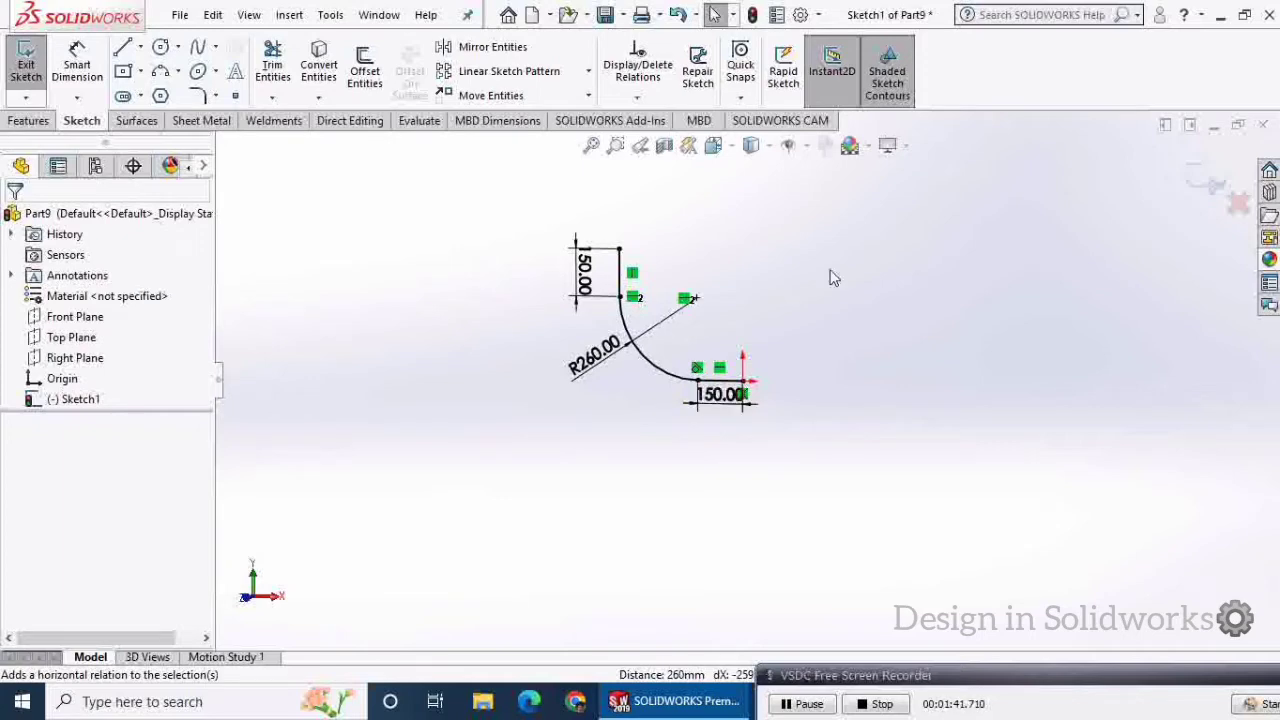
left_click(27, 121)
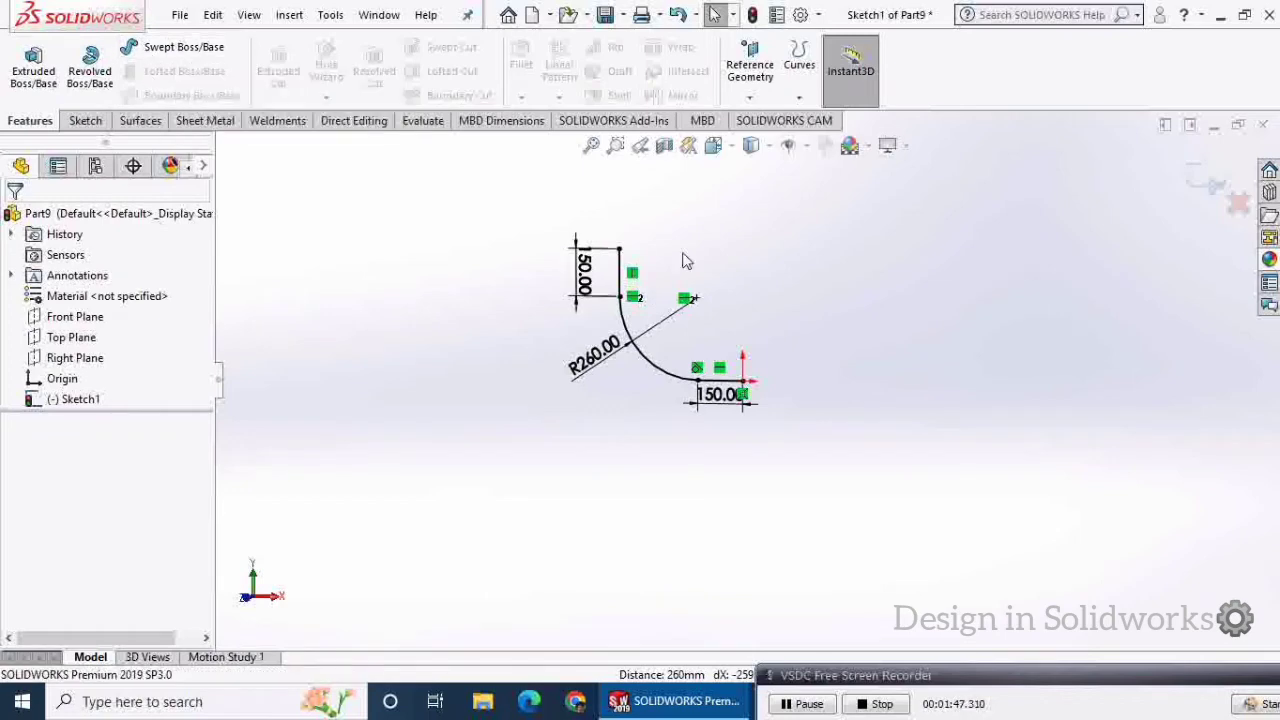
mouse_move(686, 257)
middle_mouse_down()
mouse_move(711, 329)
mouse_move(797, 390)
middle_mouse_up()
scroll(793, 389, "down", 3)
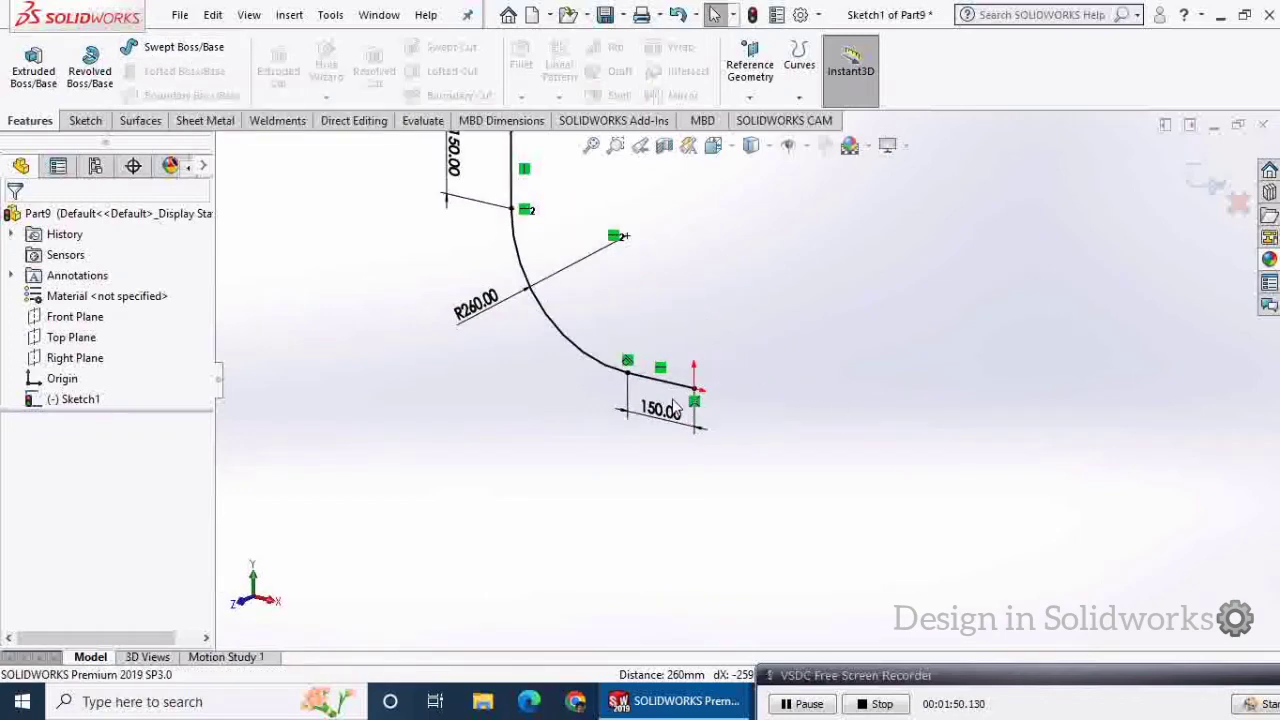
scroll(730, 370, "up", 3)
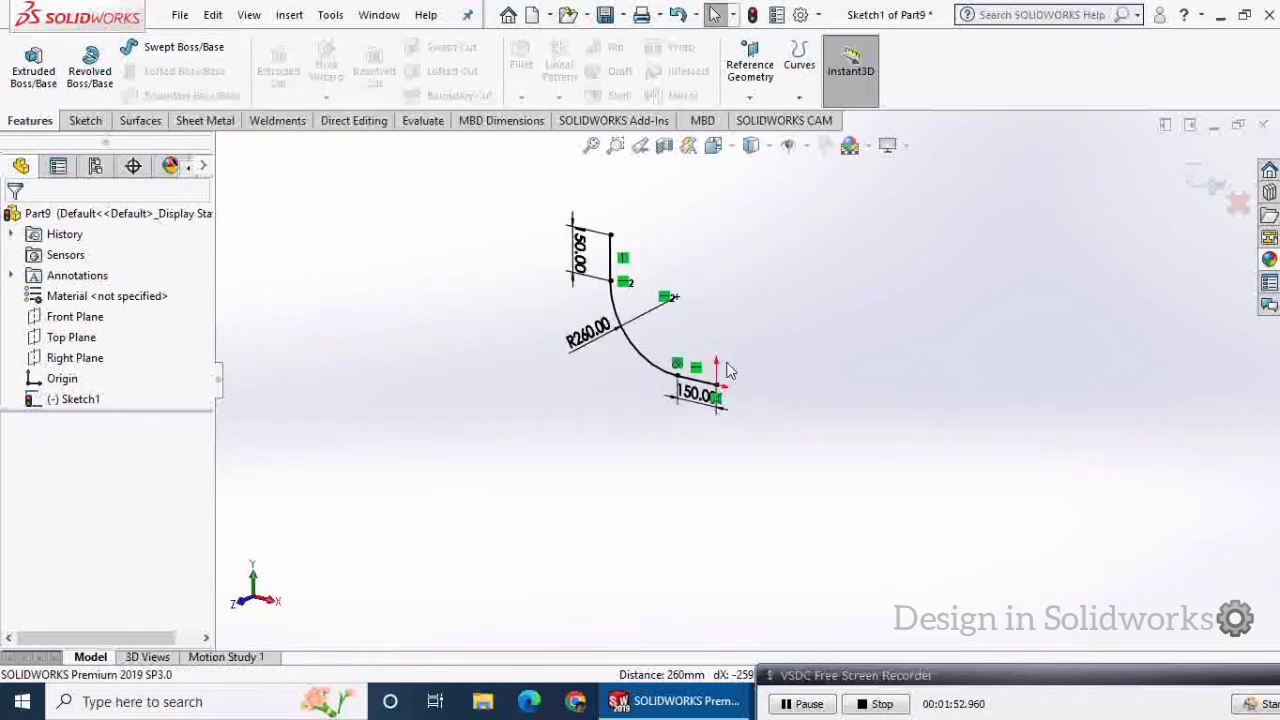
left_click(175, 50)
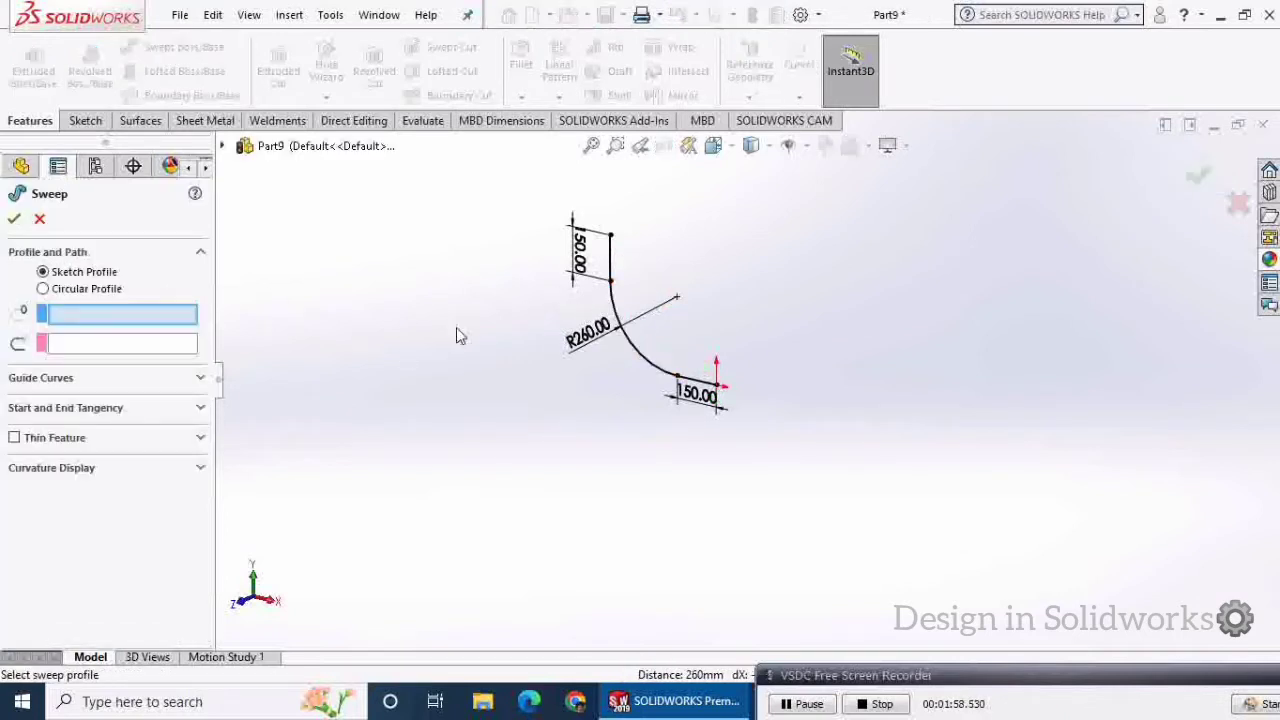
left_click(43, 289)
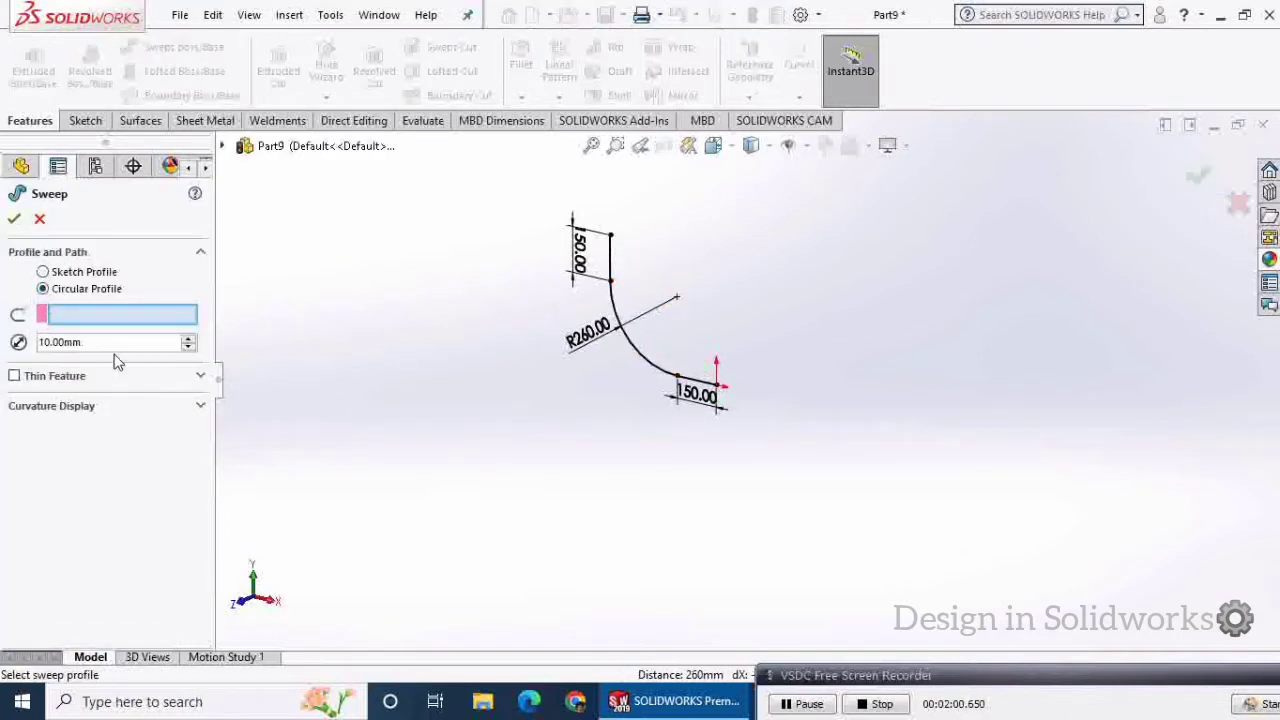
left_click(614, 317)
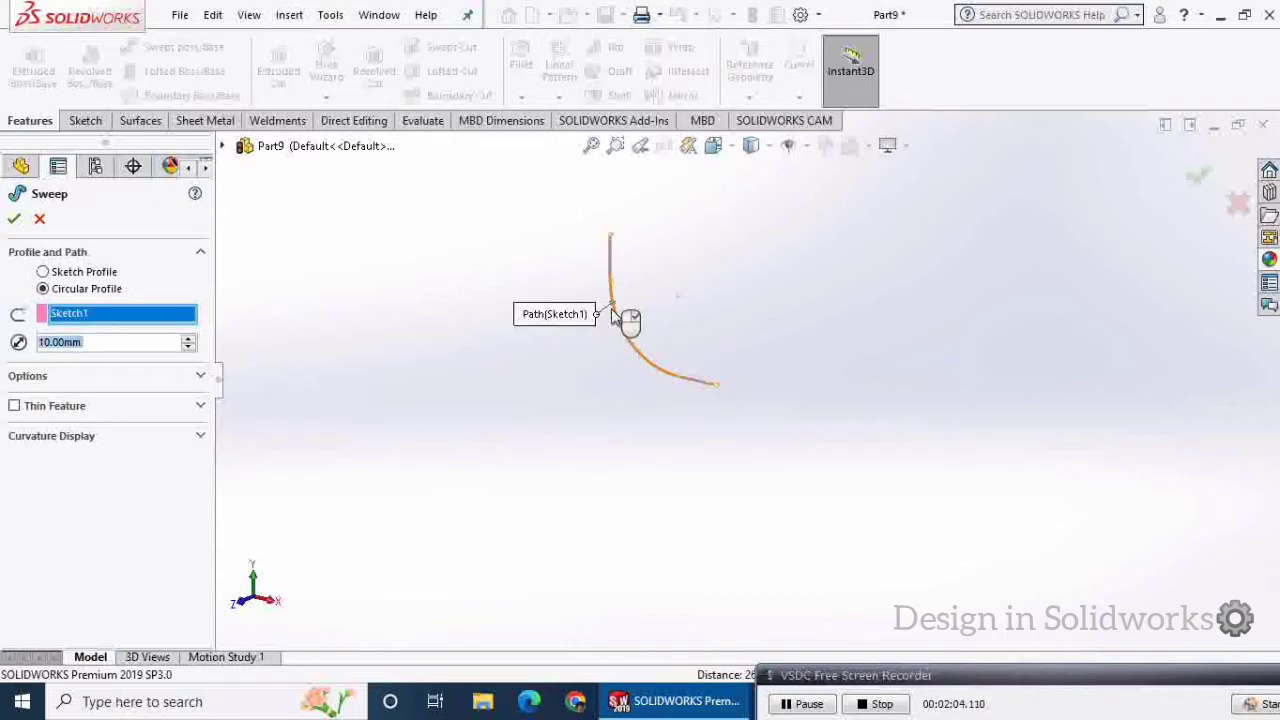
- Set the sweep profile diameter to 220 mm and create it as a one-direction thin feature with 20 mm wall thickness
scroll(715, 364, "down", 5)
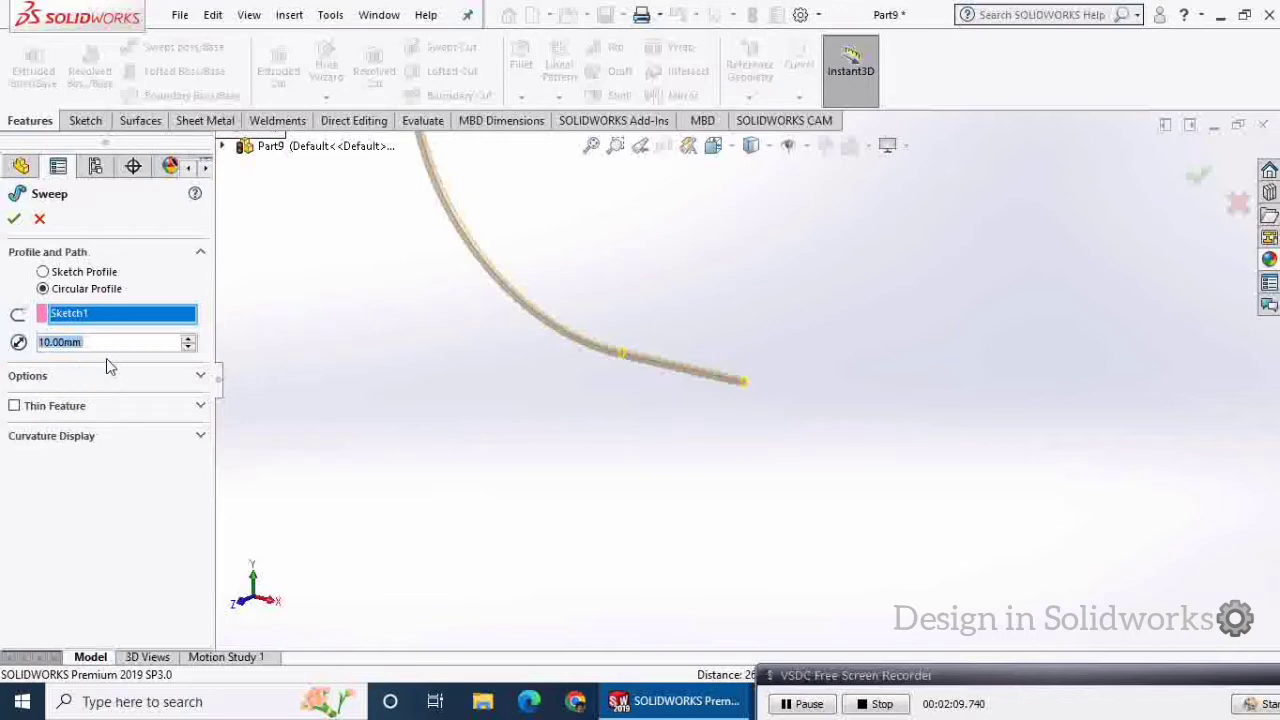
type("2")
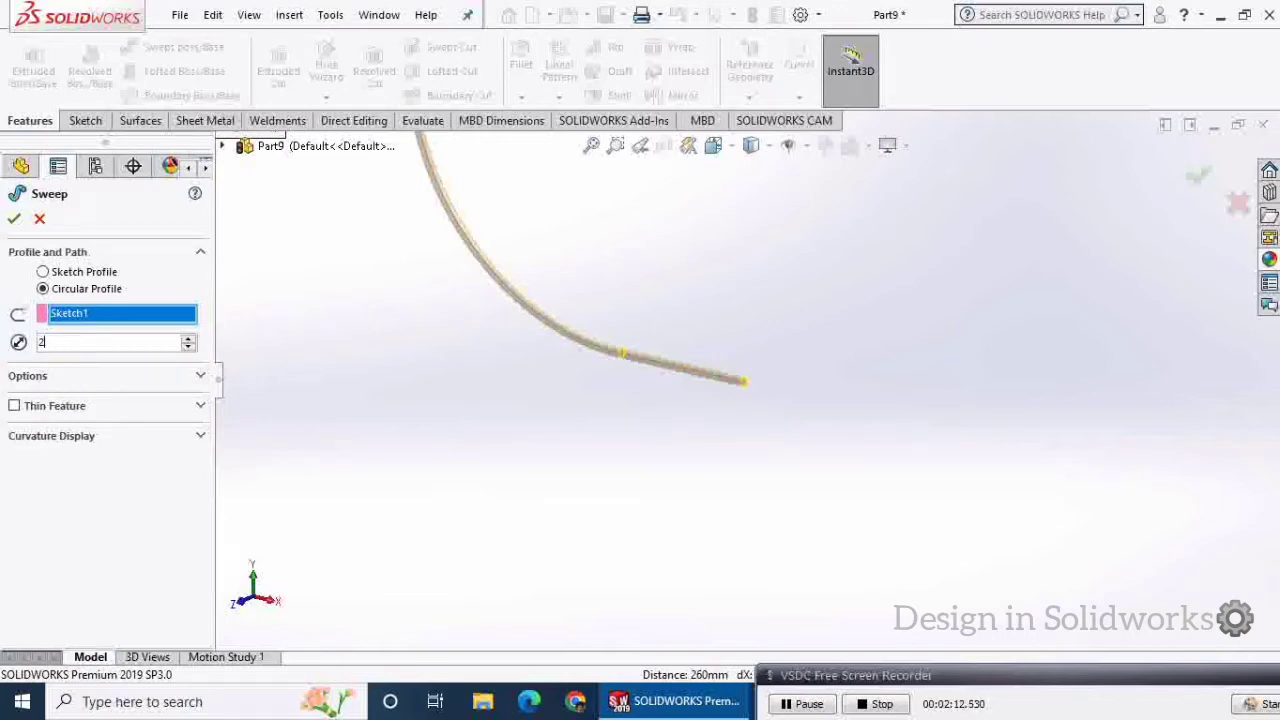
type("20")
key("Return")
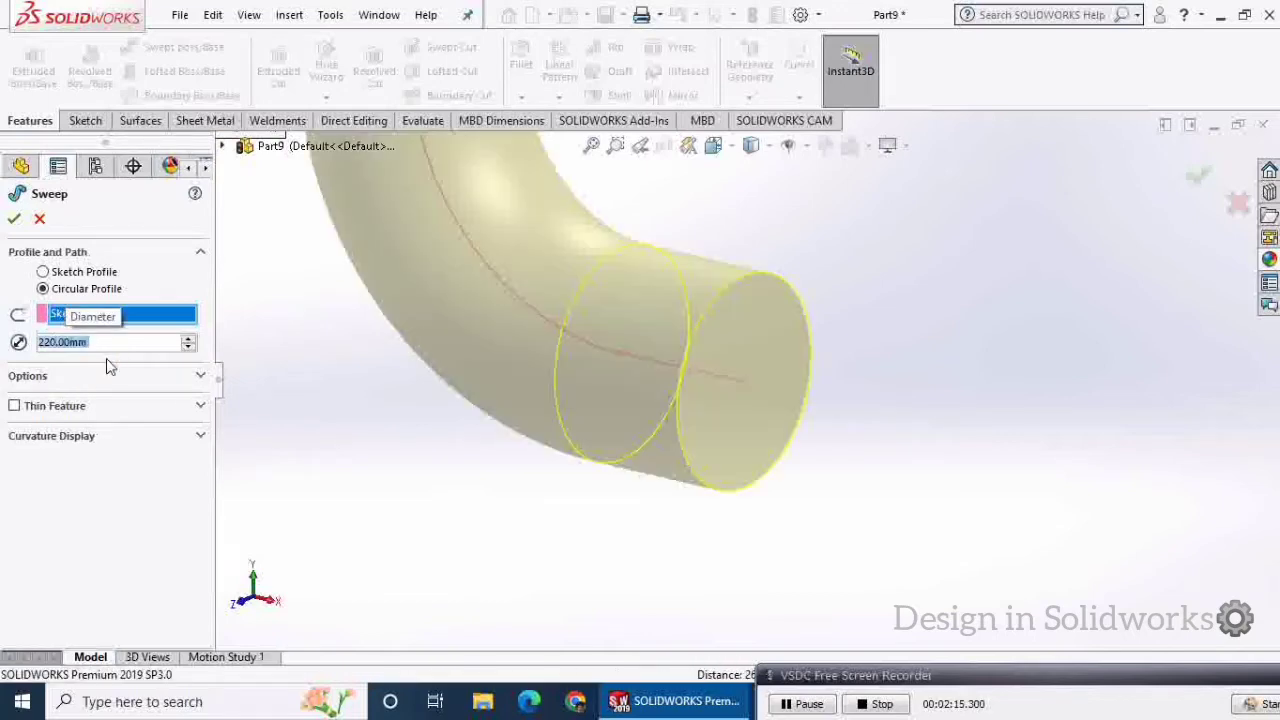
left_click(14, 407)
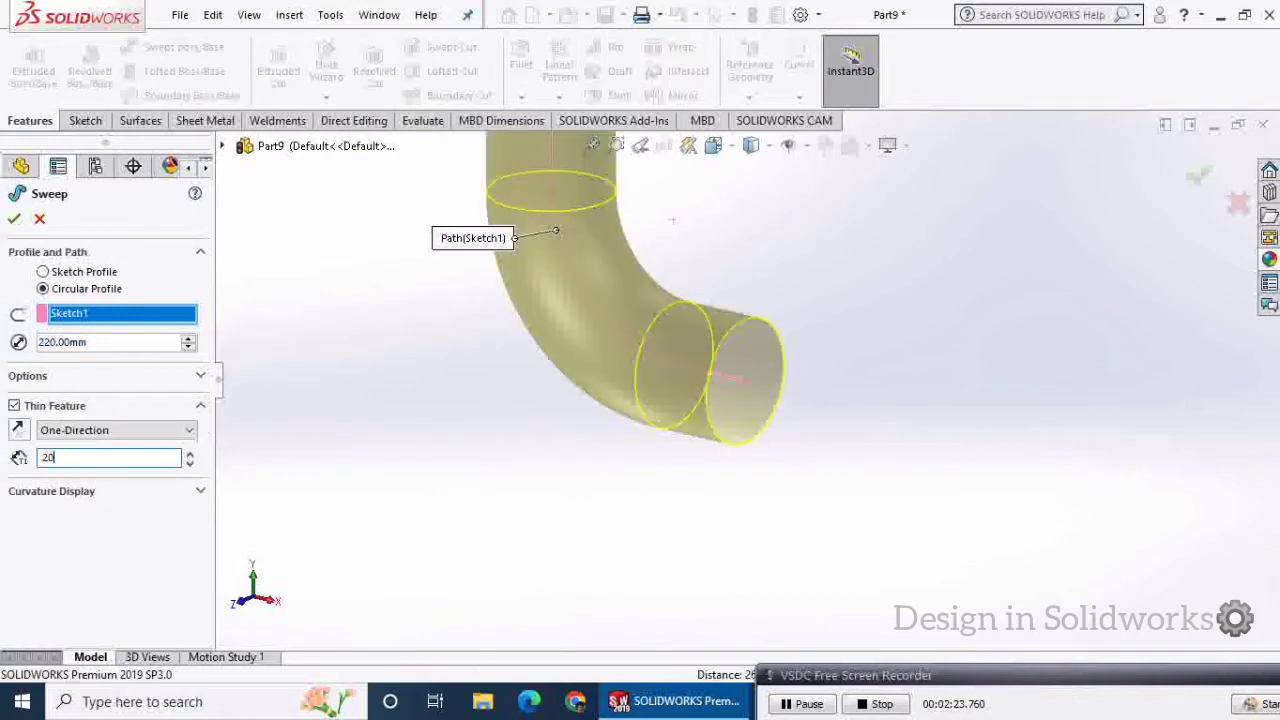
left_click(27, 438)
left_click(26, 433)
scroll(378, 389, "up", 3)
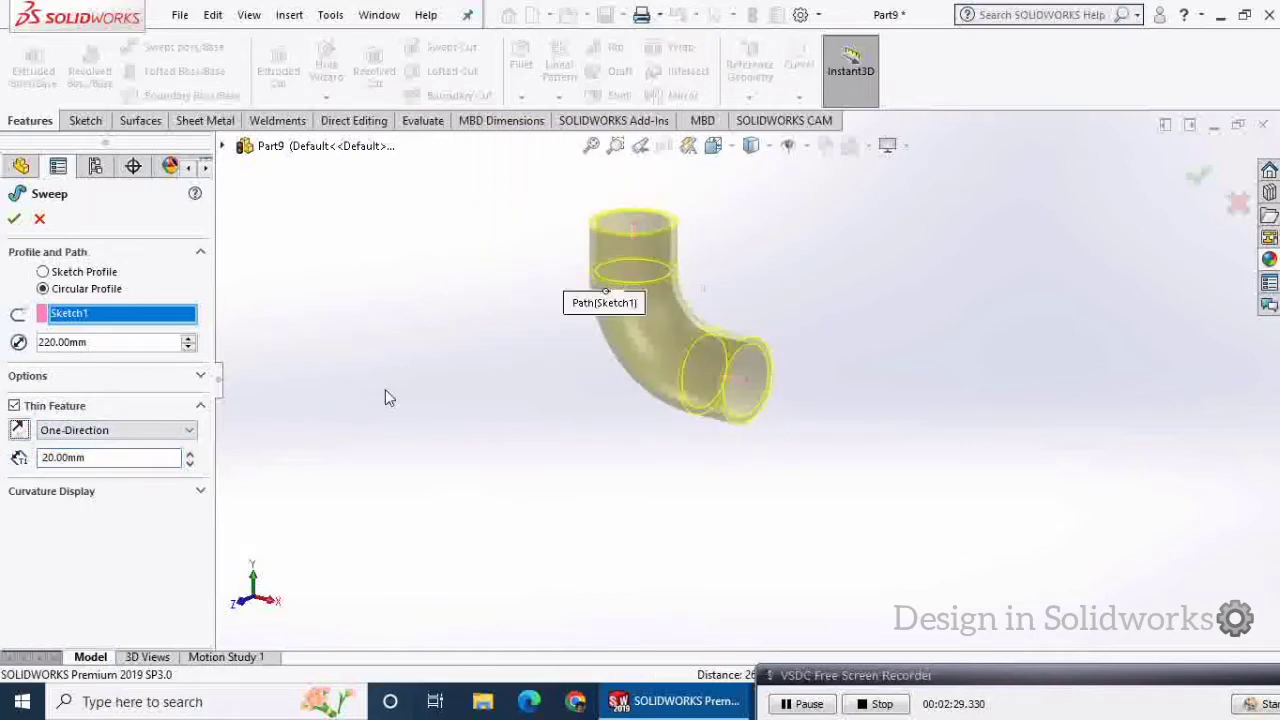
left_click(13, 220)
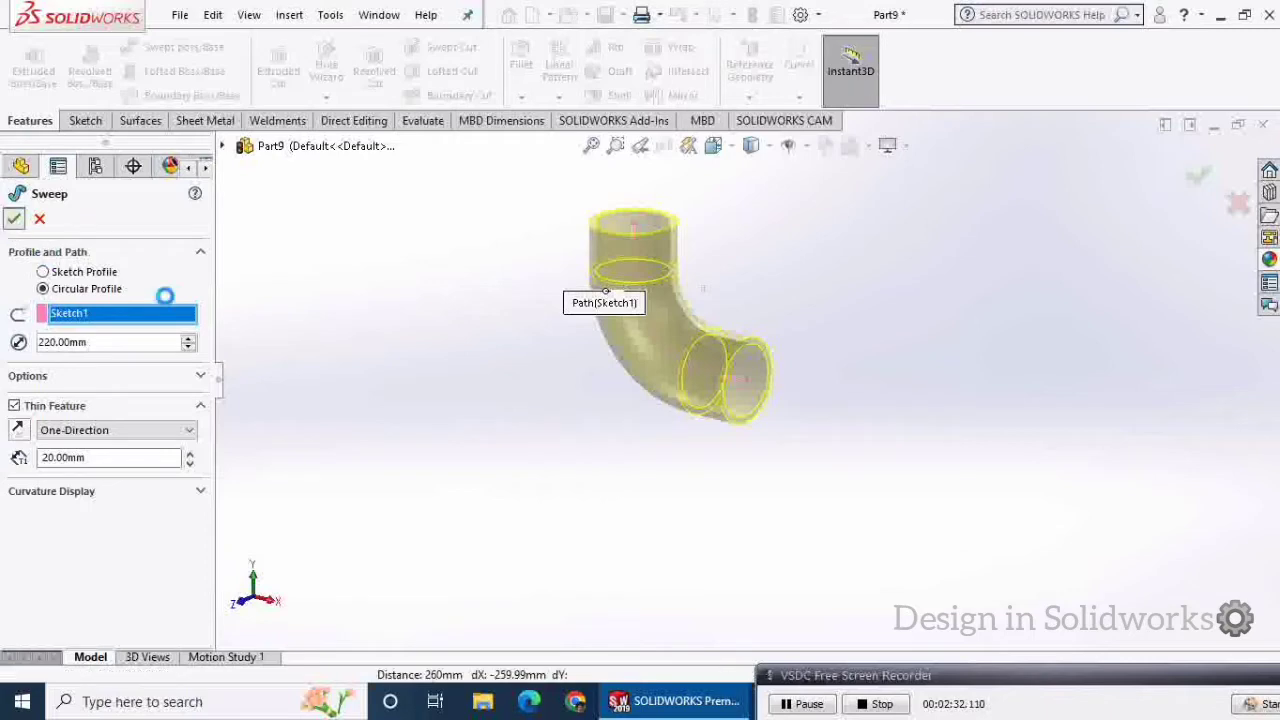
- Start a new sketch on the ring-shaped end face of the pipe's originally horizontal leg
middle_click_drag(523, 392, 600, 400)
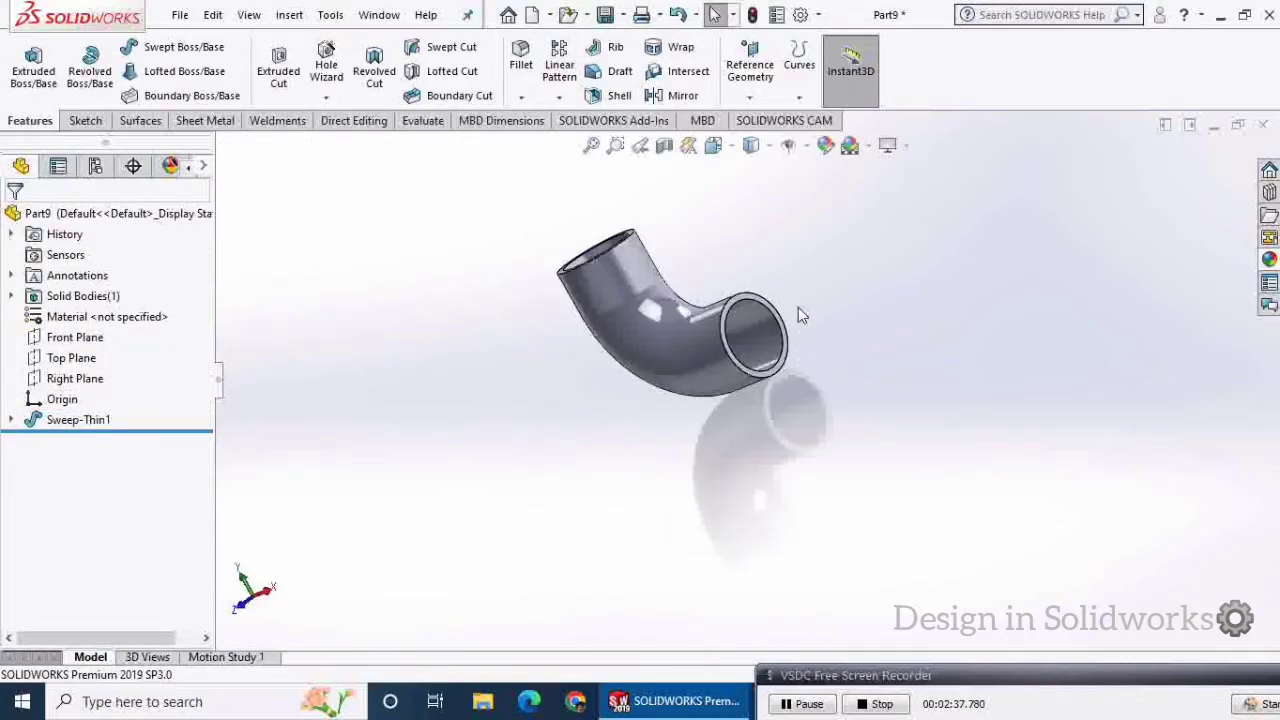
scroll(780, 300, "down", 6)
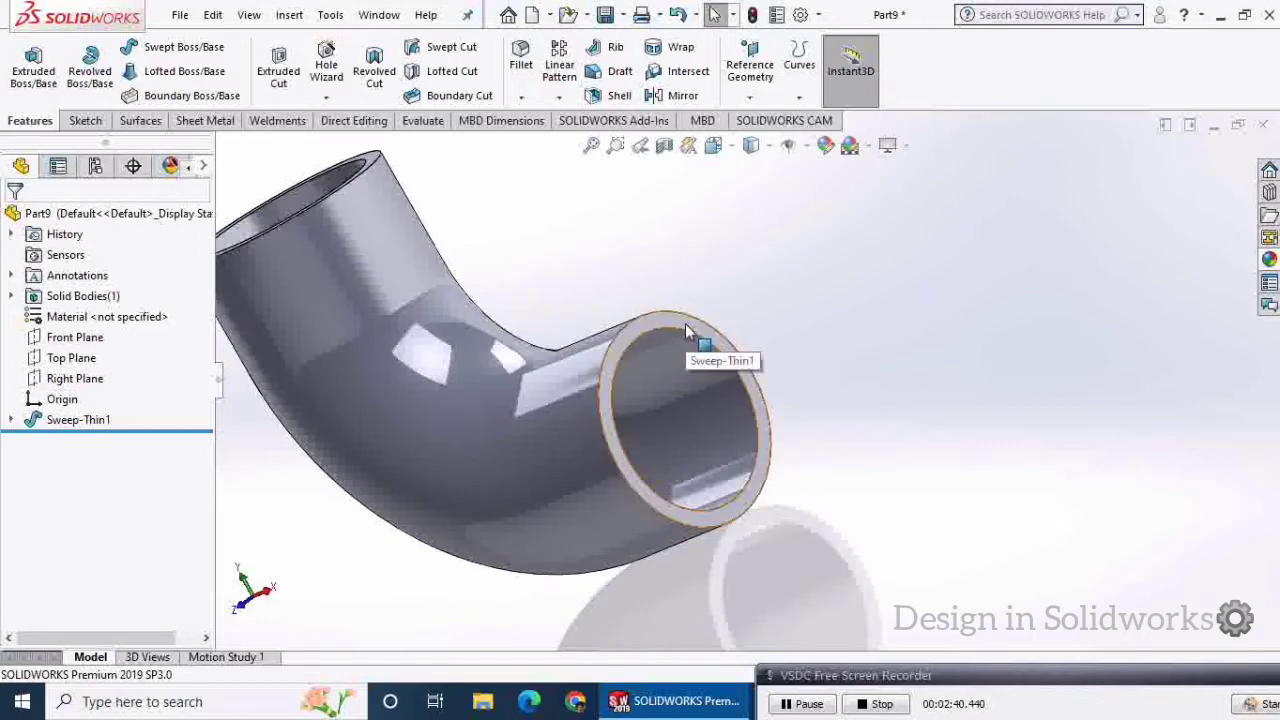
left_click(686, 331)
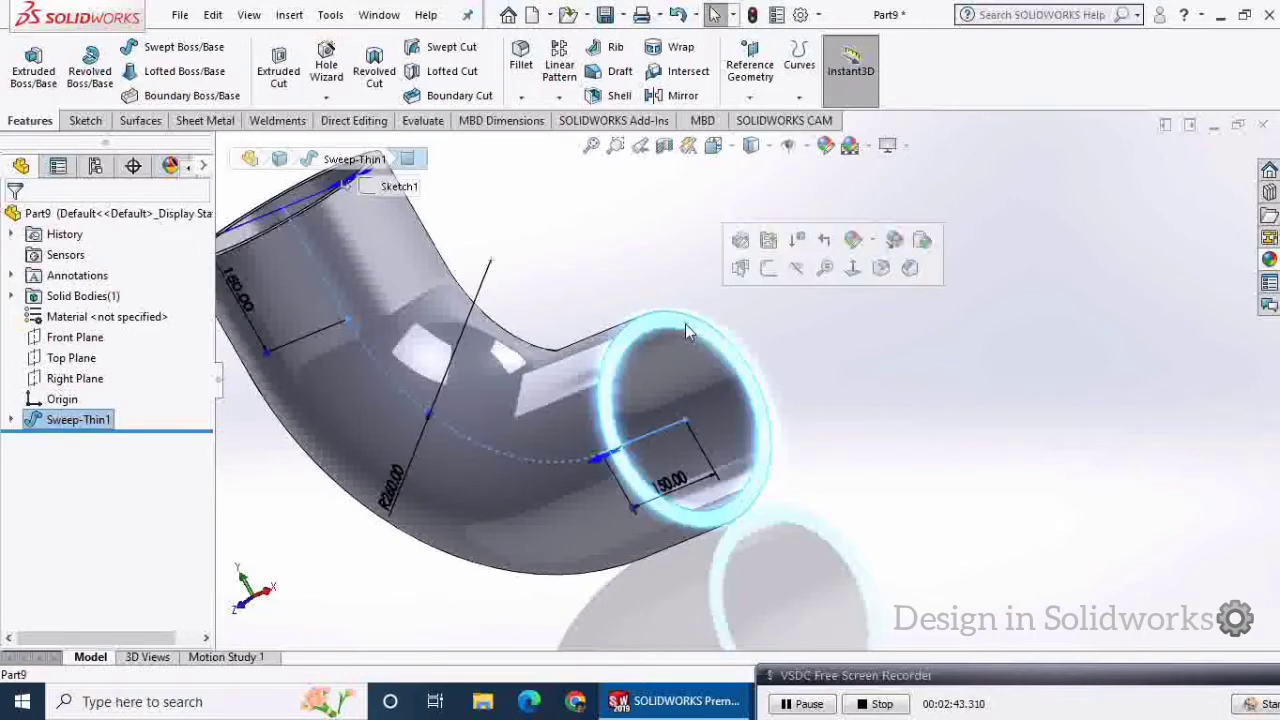
left_click(768, 267)
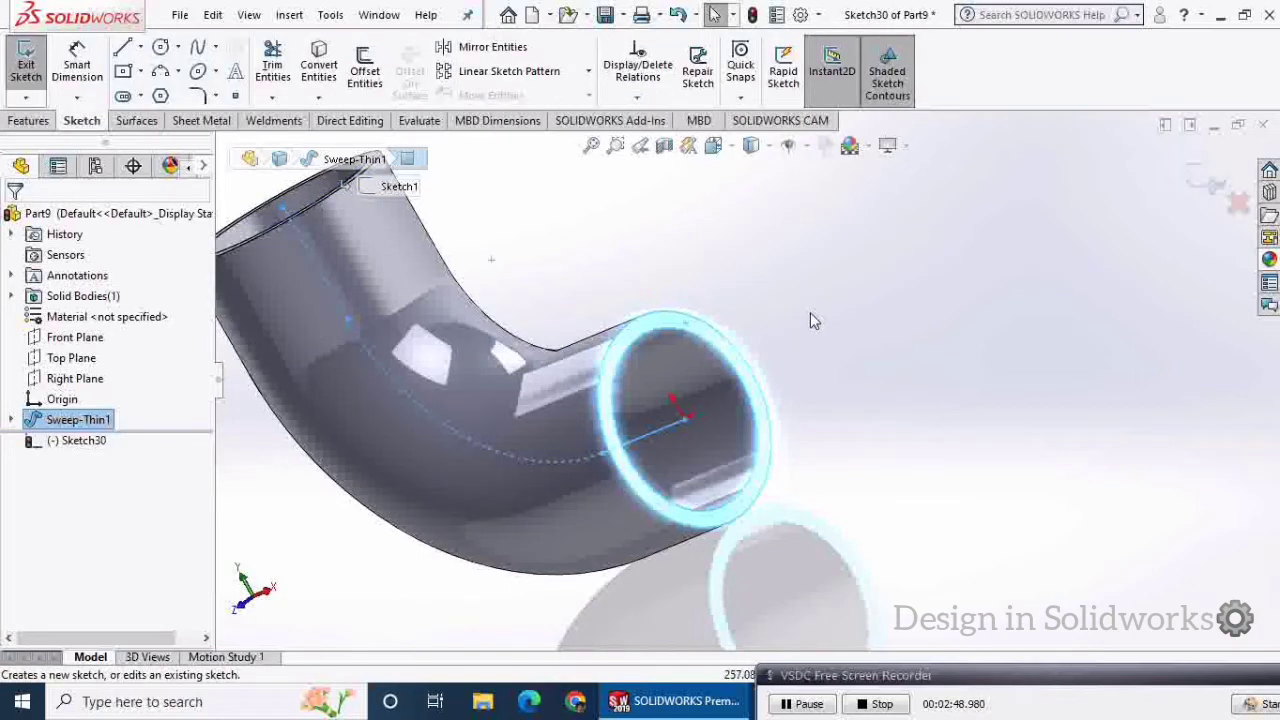
- Sketch a center rectangle about 399 mm wide and 333 mm high, centered on the origin at the pipe's ring-shaped end face
key("space")
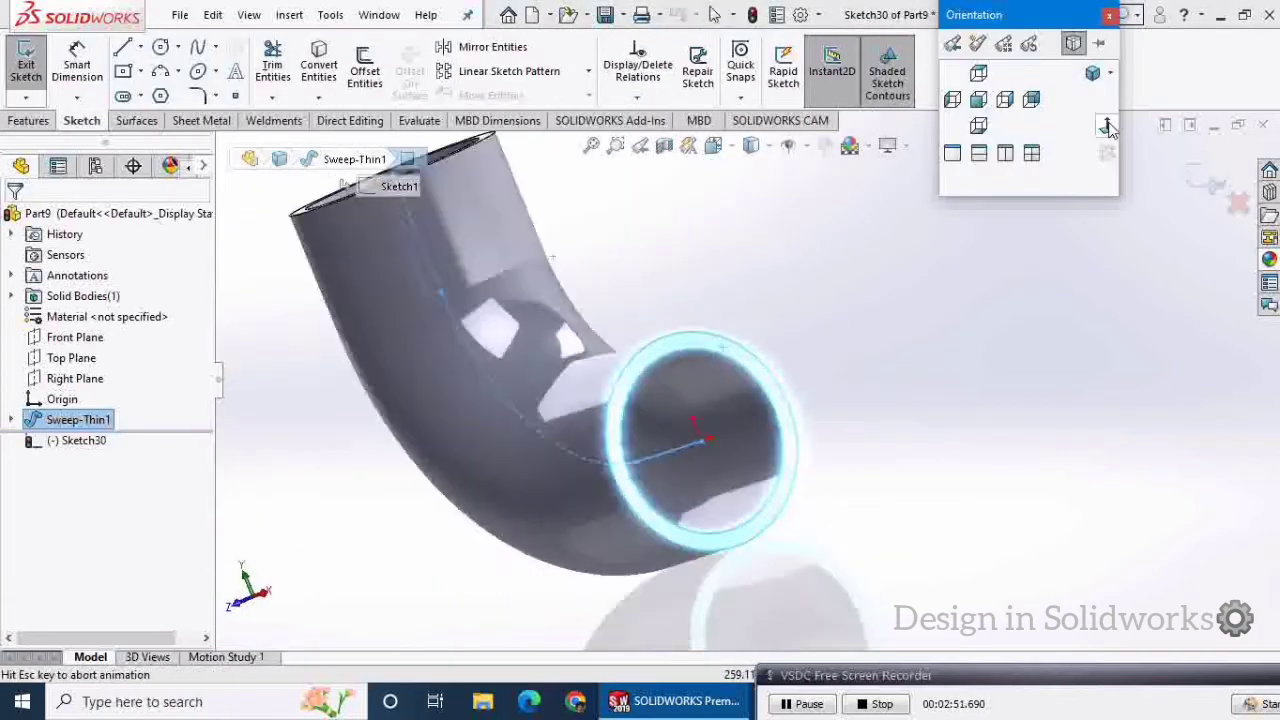
left_click(1106, 126)
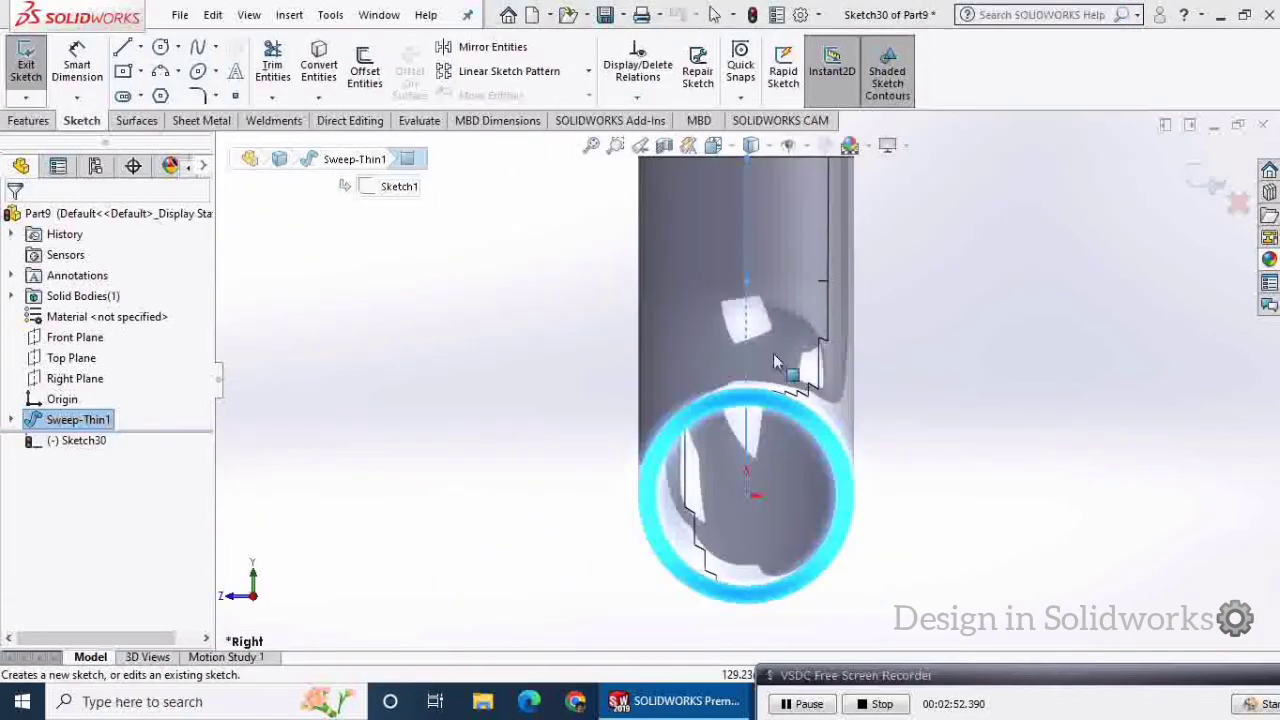
left_click(124, 73)
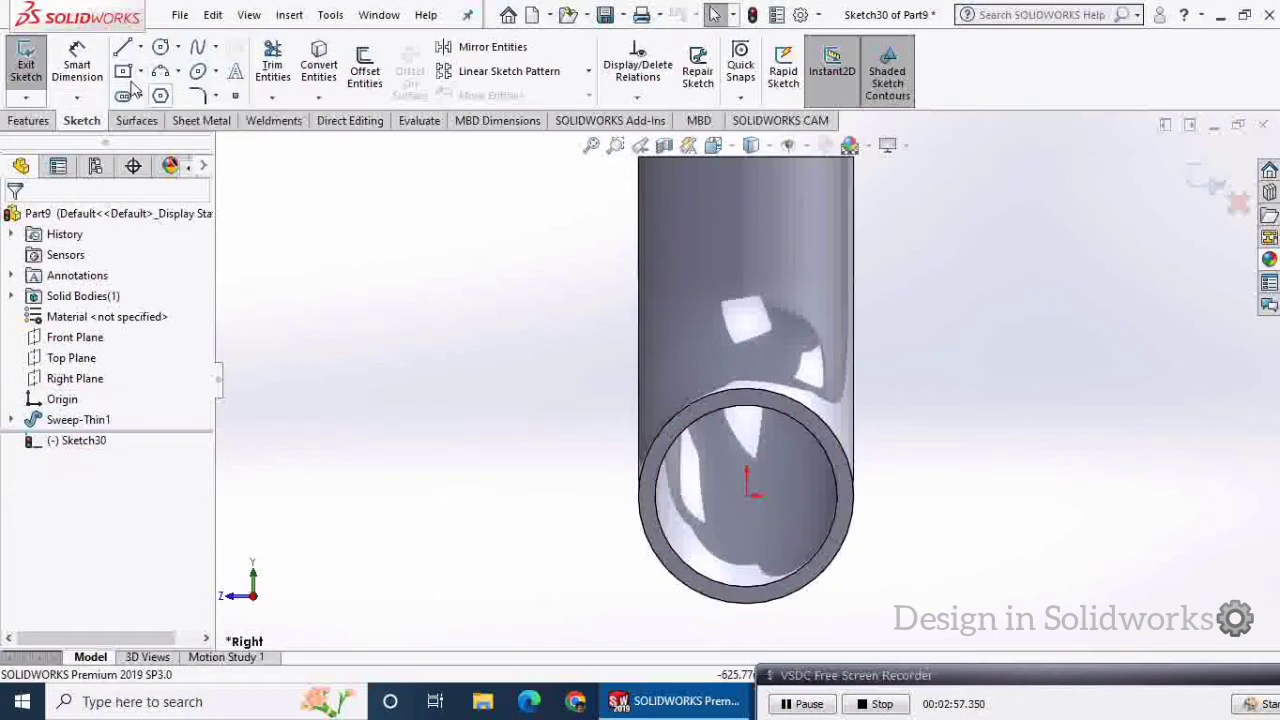
left_click(747, 492)
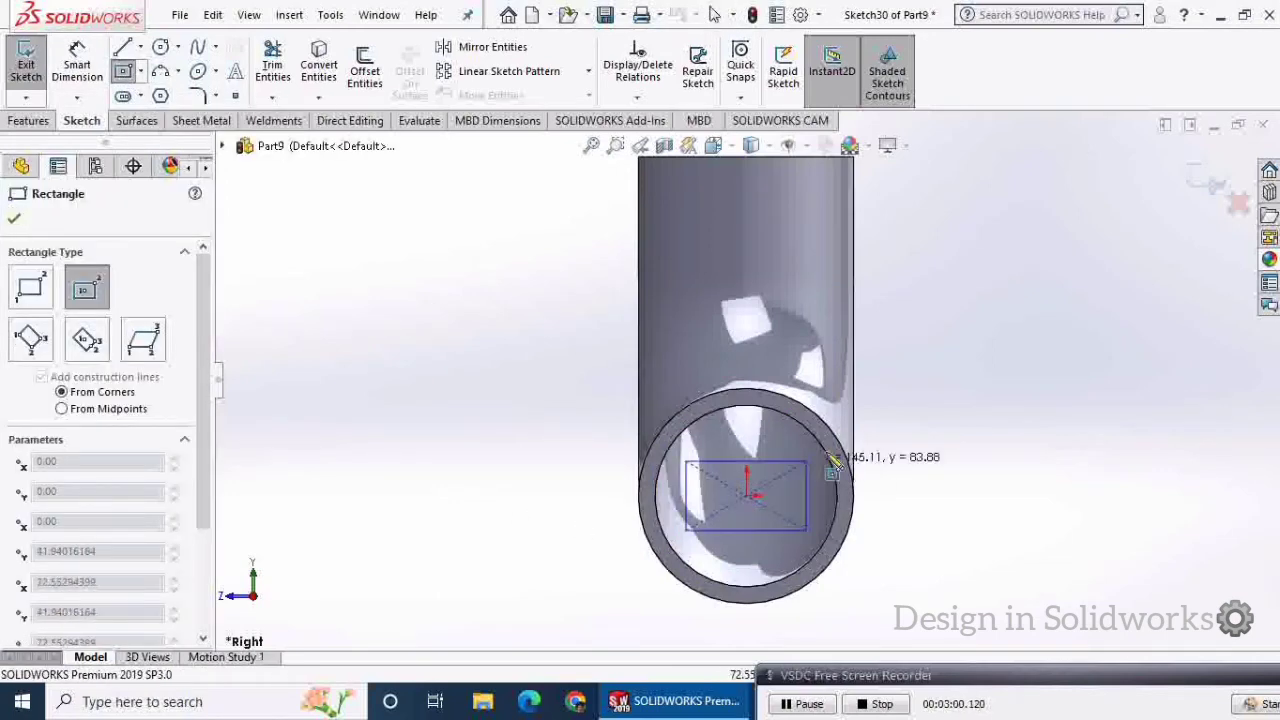
left_click(911, 357)
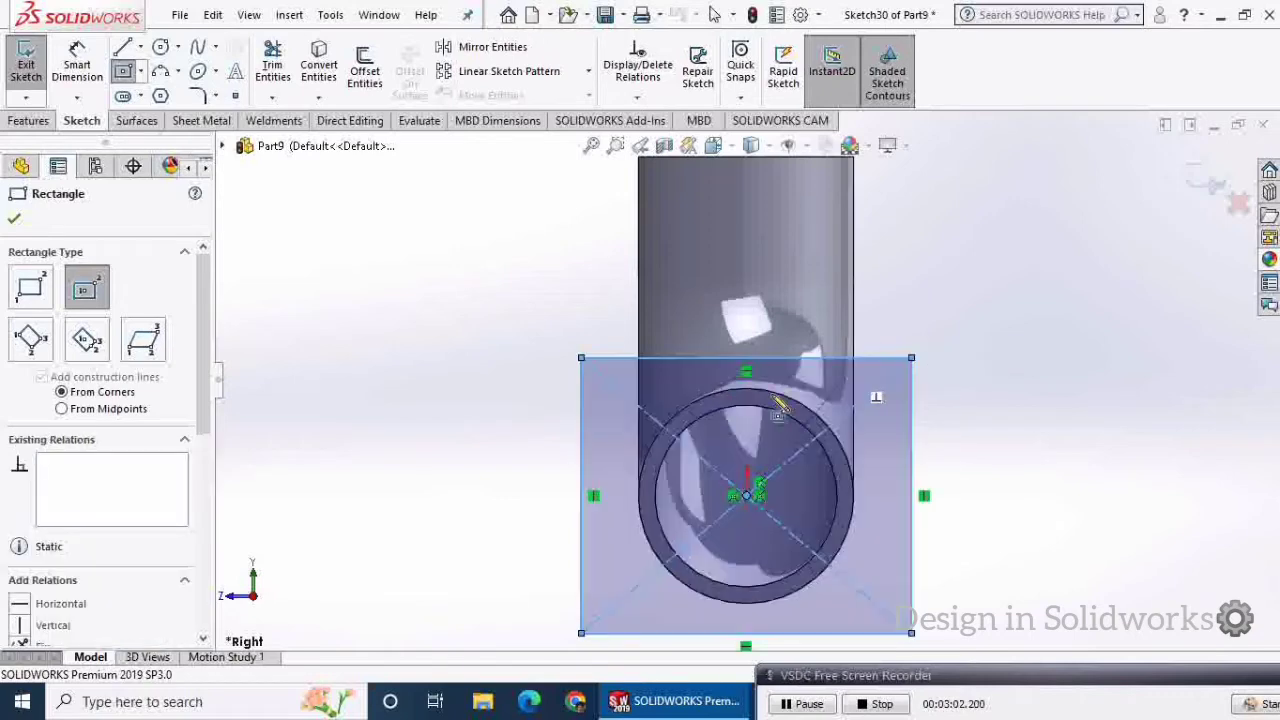
- Dimension the rectangle's vertical side and set its height to 300 mm
left_click(77, 70)
left_click(77, 70)
left_click(579, 452)
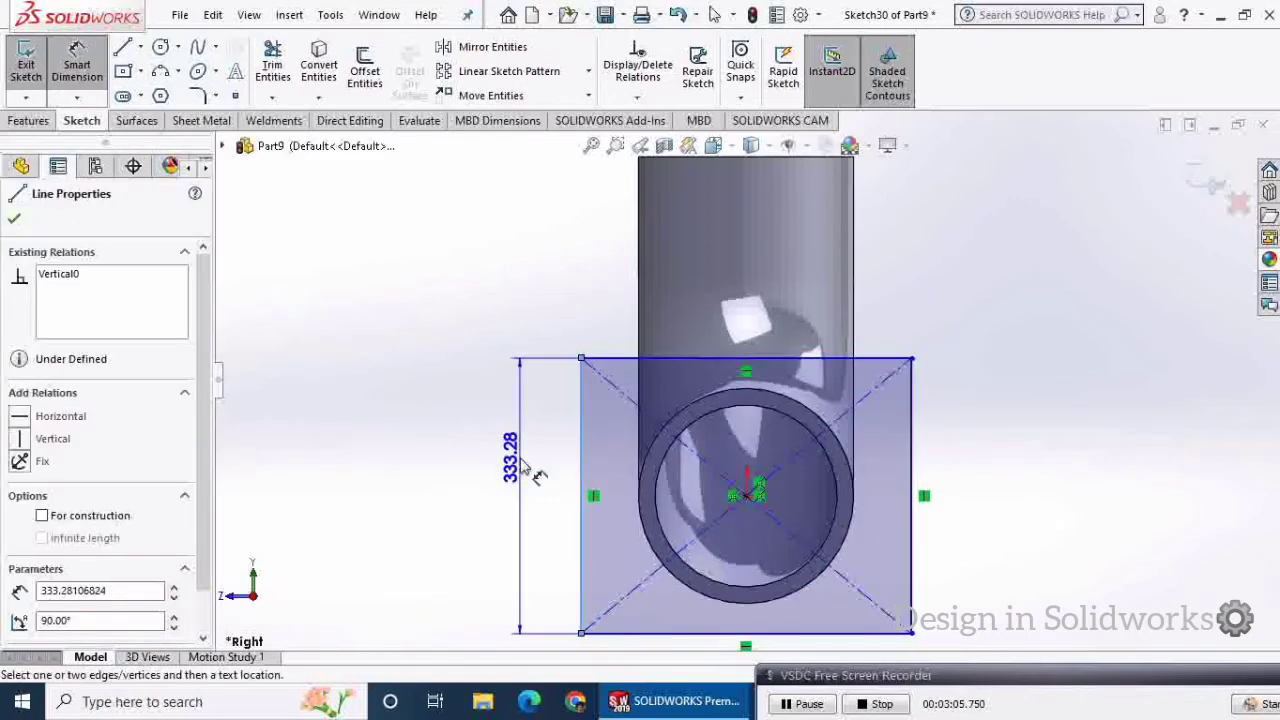
left_click(530, 482)
type("3")
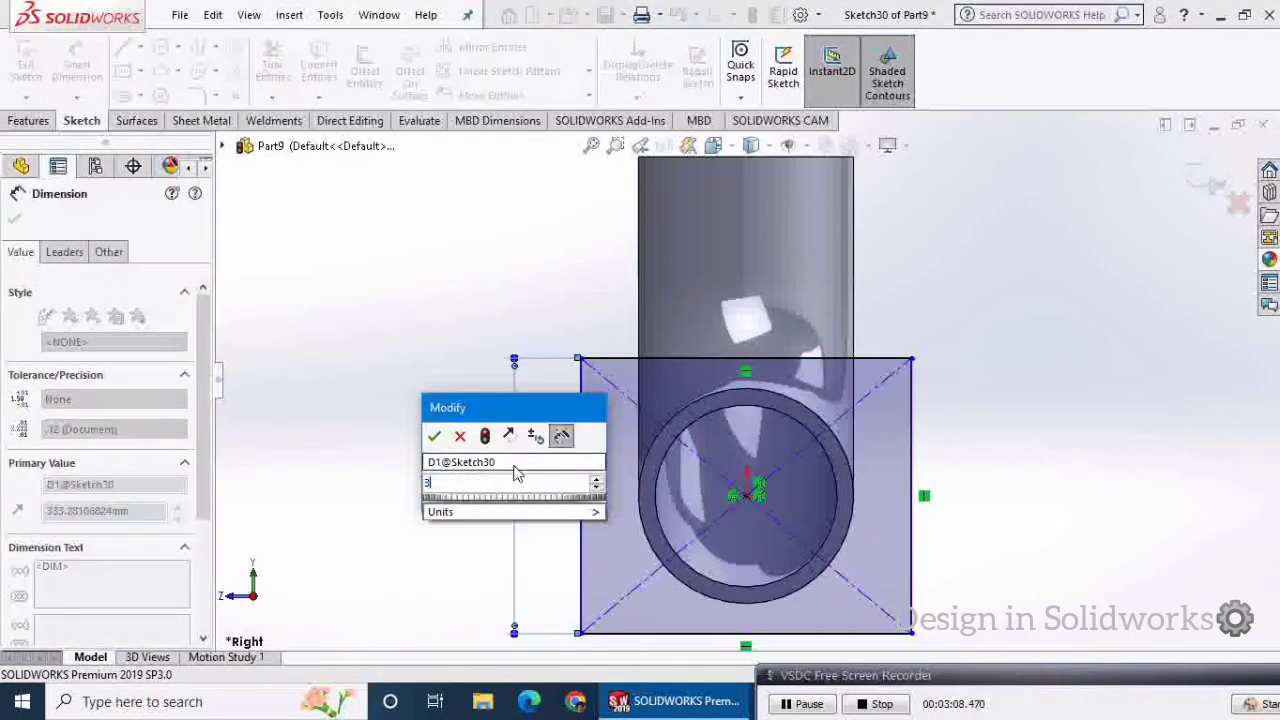
type("00")
key("Return")
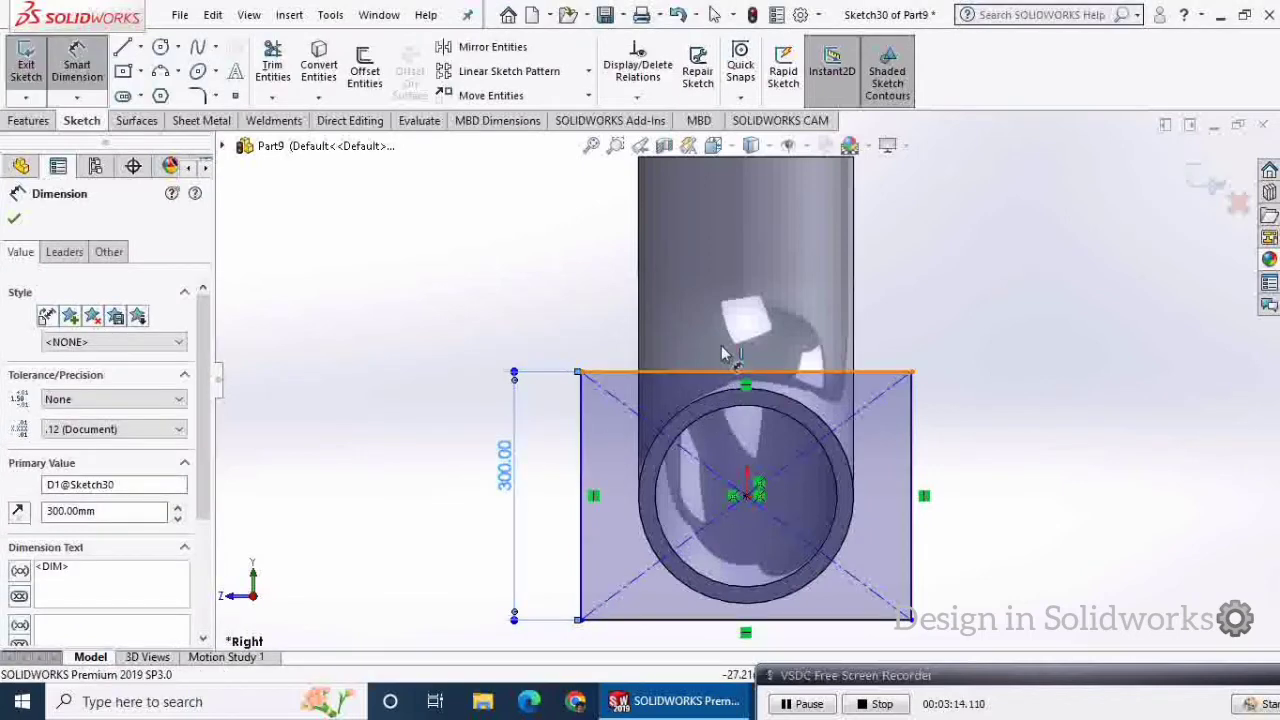
- Dimension the rectangle's upper edge and set its width to 300 mm
left_click(727, 374)
left_click(727, 317)
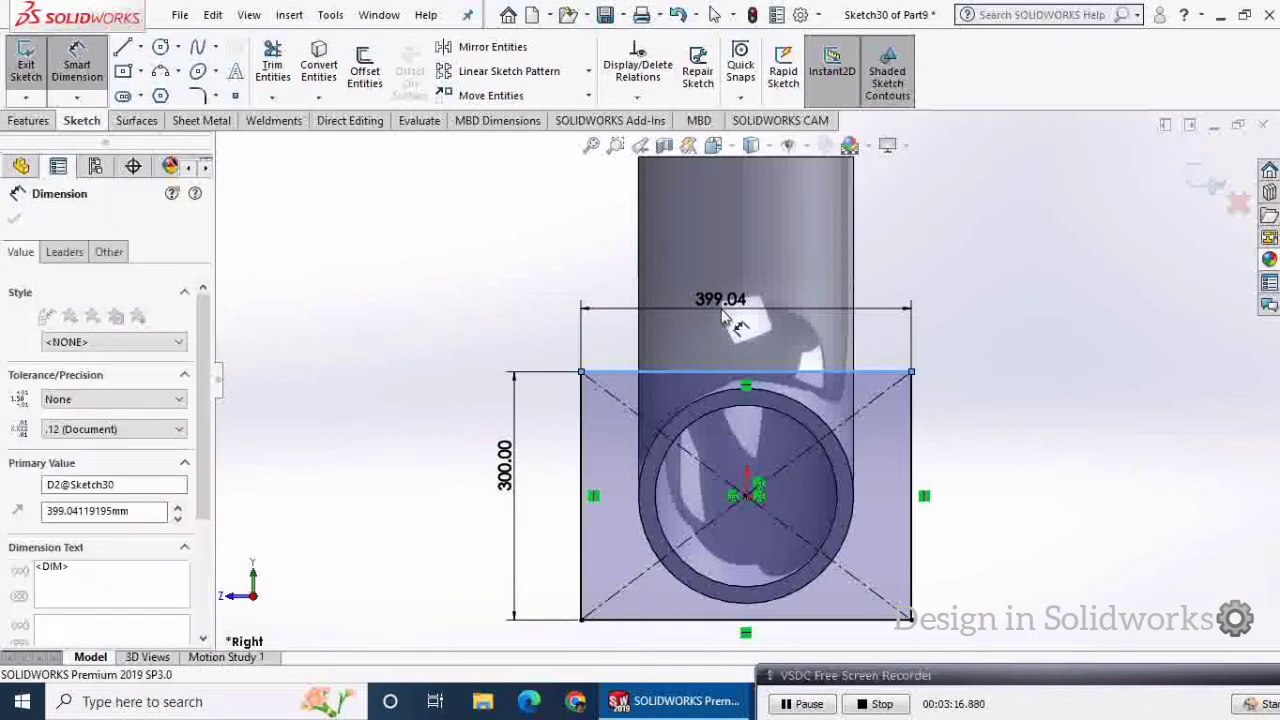
type("300")
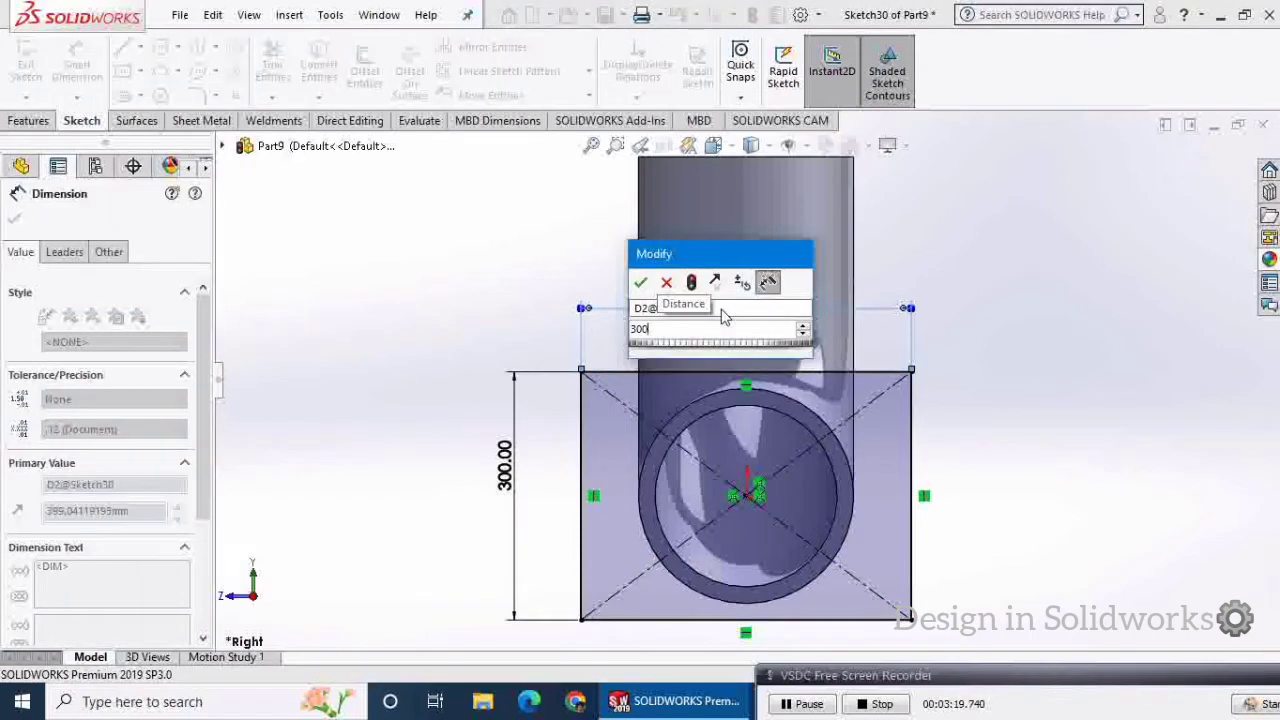
key("Return")
mouse_move(977, 450)
middle_mouse_down()
mouse_move(1085, 490)
mouse_move(937, 371)
mouse_move(947, 384)
middle_mouse_up()
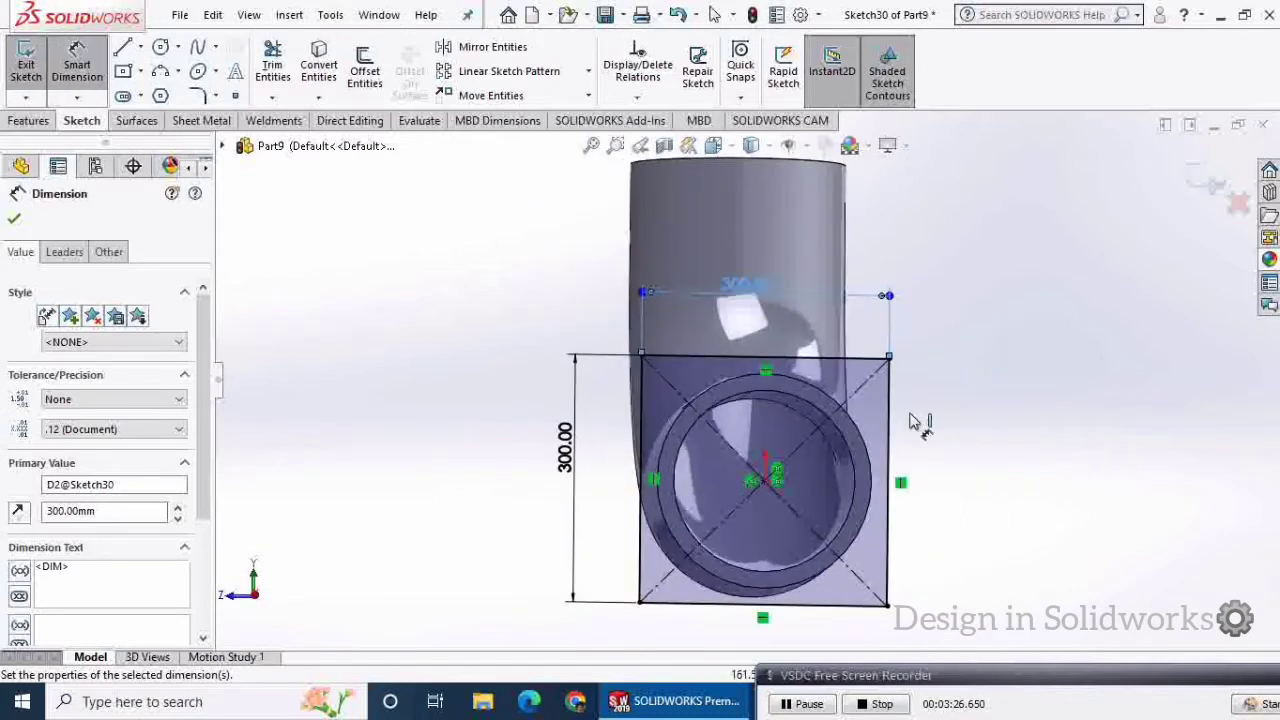
- Change both the height and the width dimensions of the rectangle to 350 mm
double_click(565, 462)
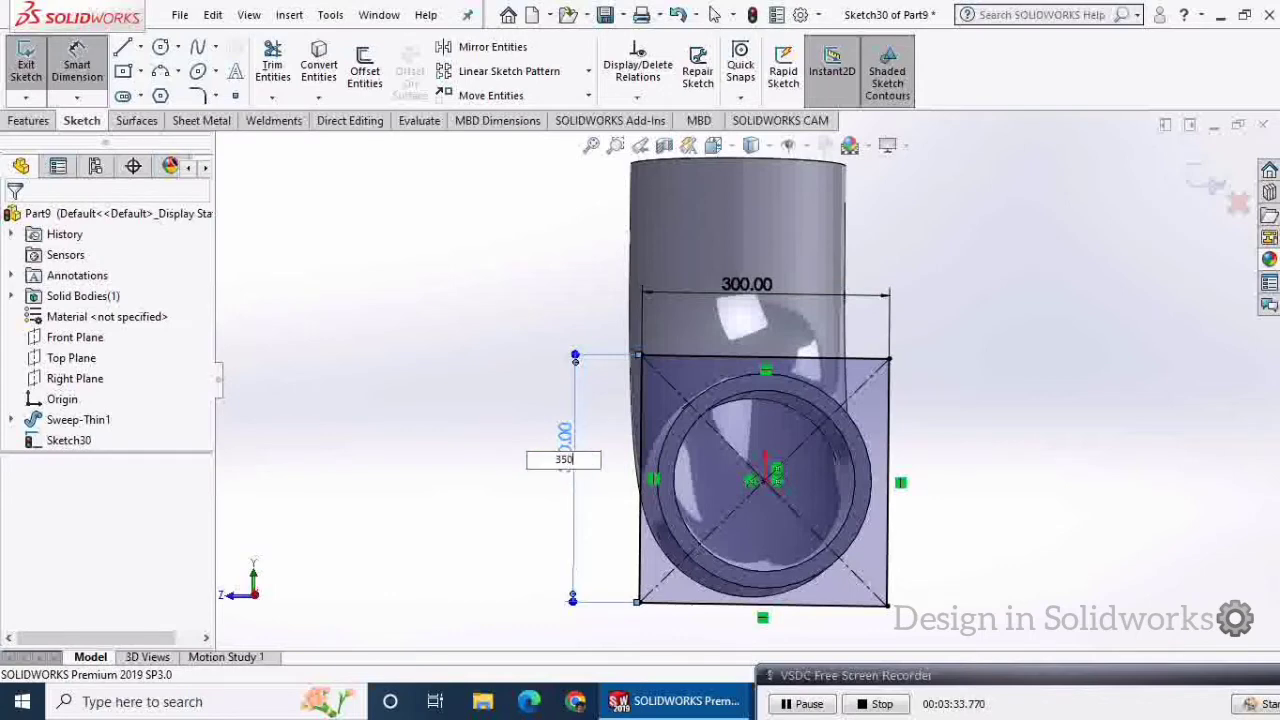
type("350")
key("Return")
double_click(748, 262)
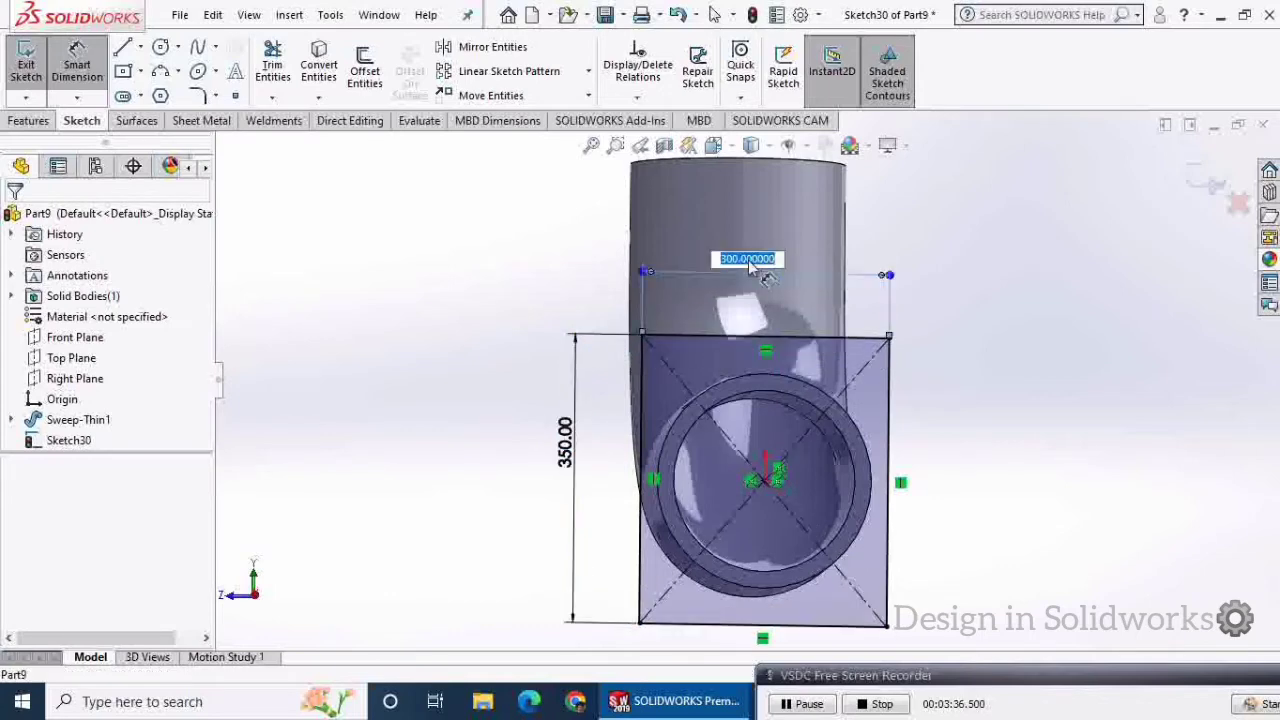
type("350")
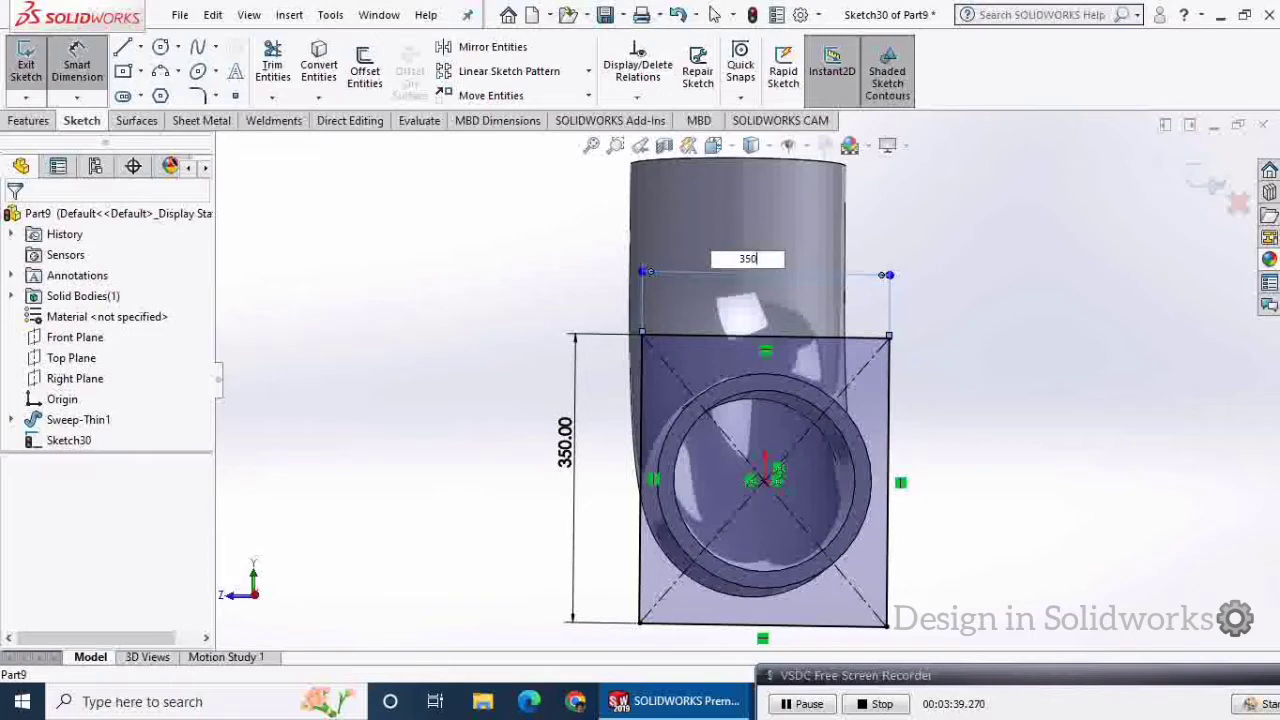
key("Return")
key("f")
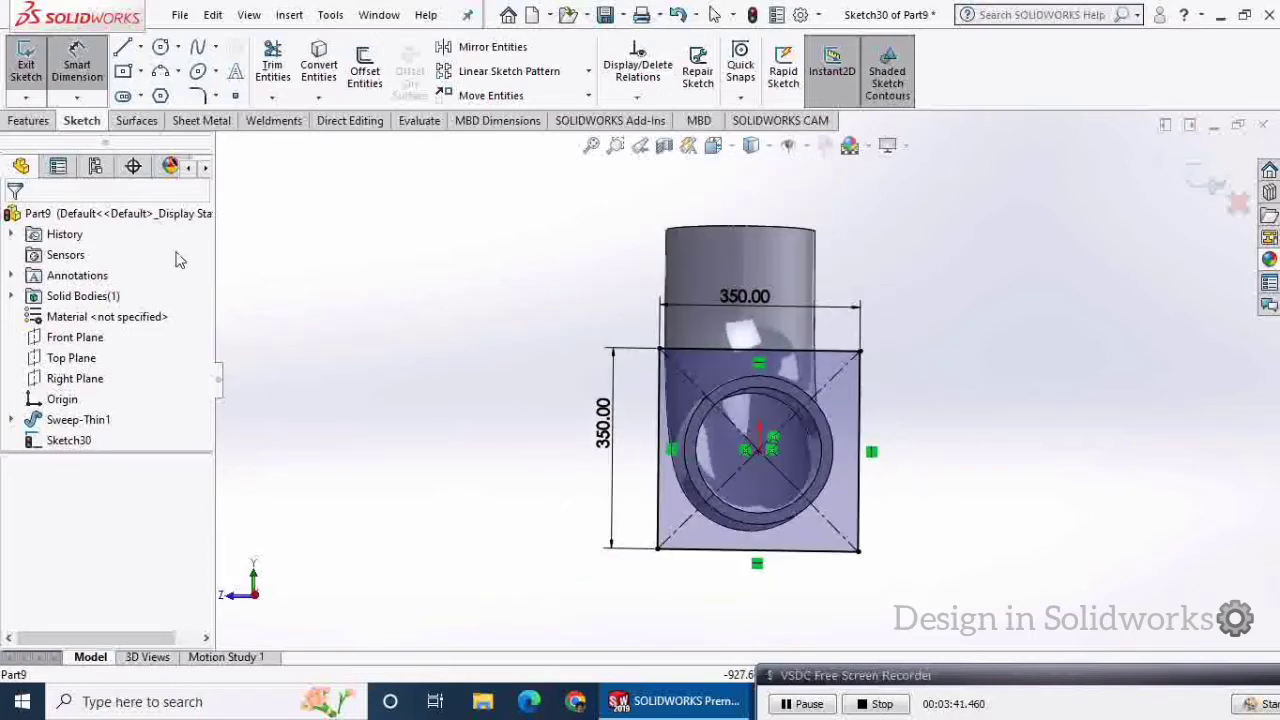
- Extrude the square sketch as a blind boss 50 mm deep away from the pipe, with merged result
left_click(30, 121)
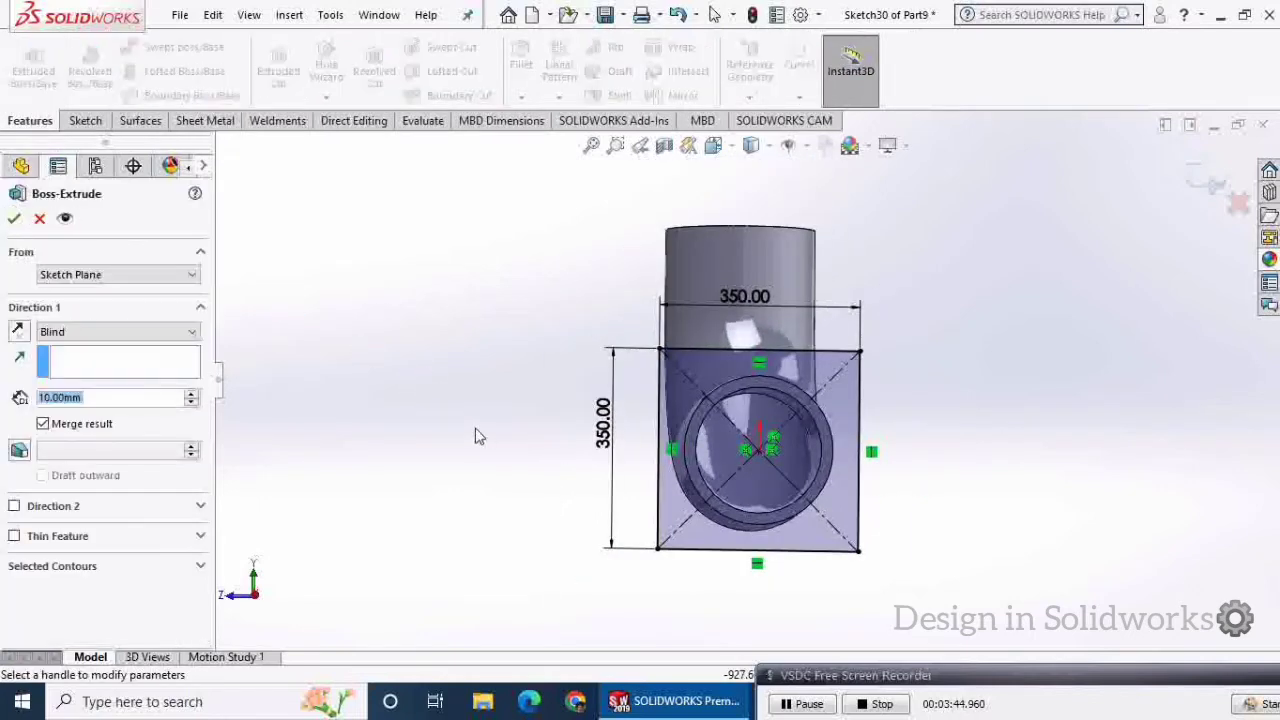
scroll(830, 503, "down", 2)
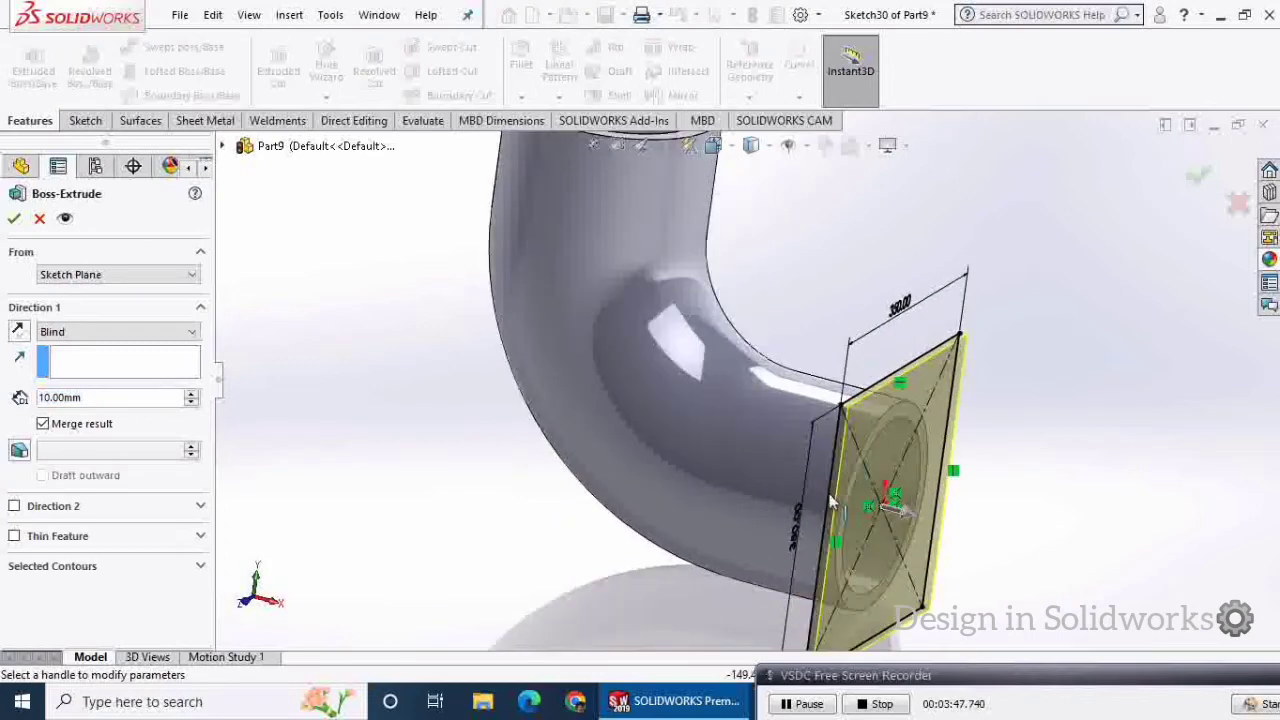
left_click(191, 395)
left_click(191, 395)
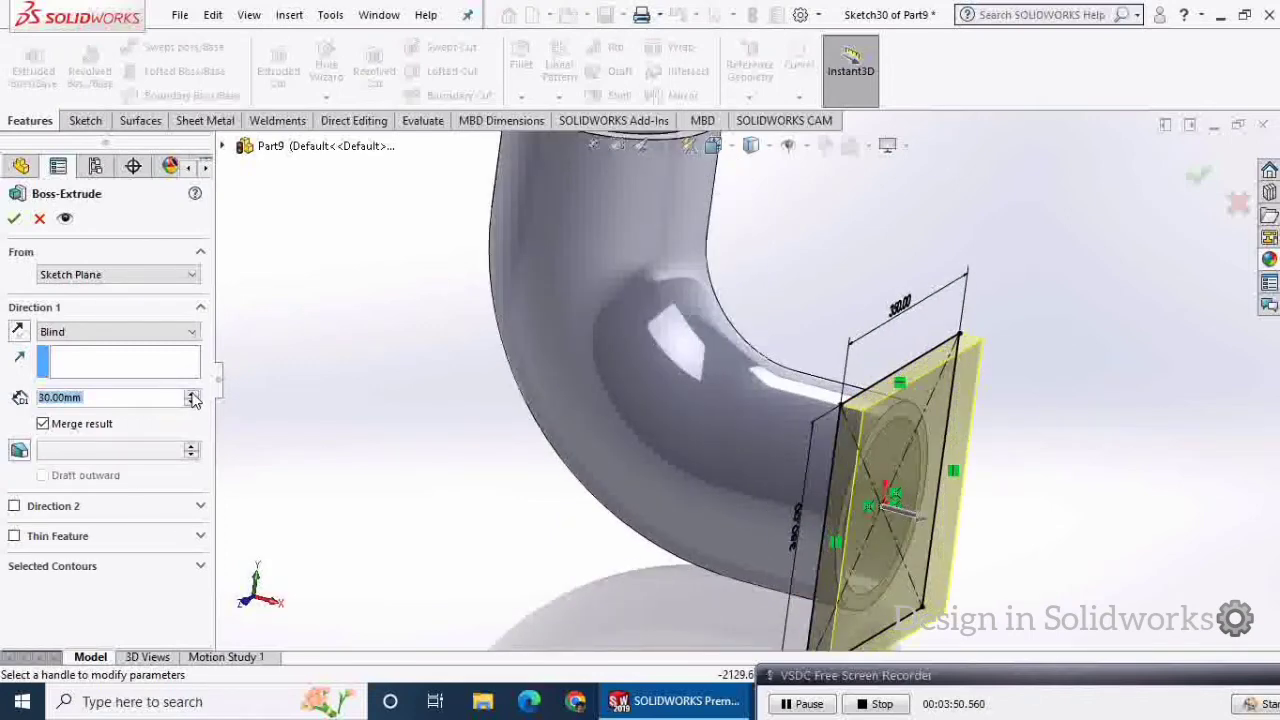
left_click(191, 395)
left_click(191, 395)
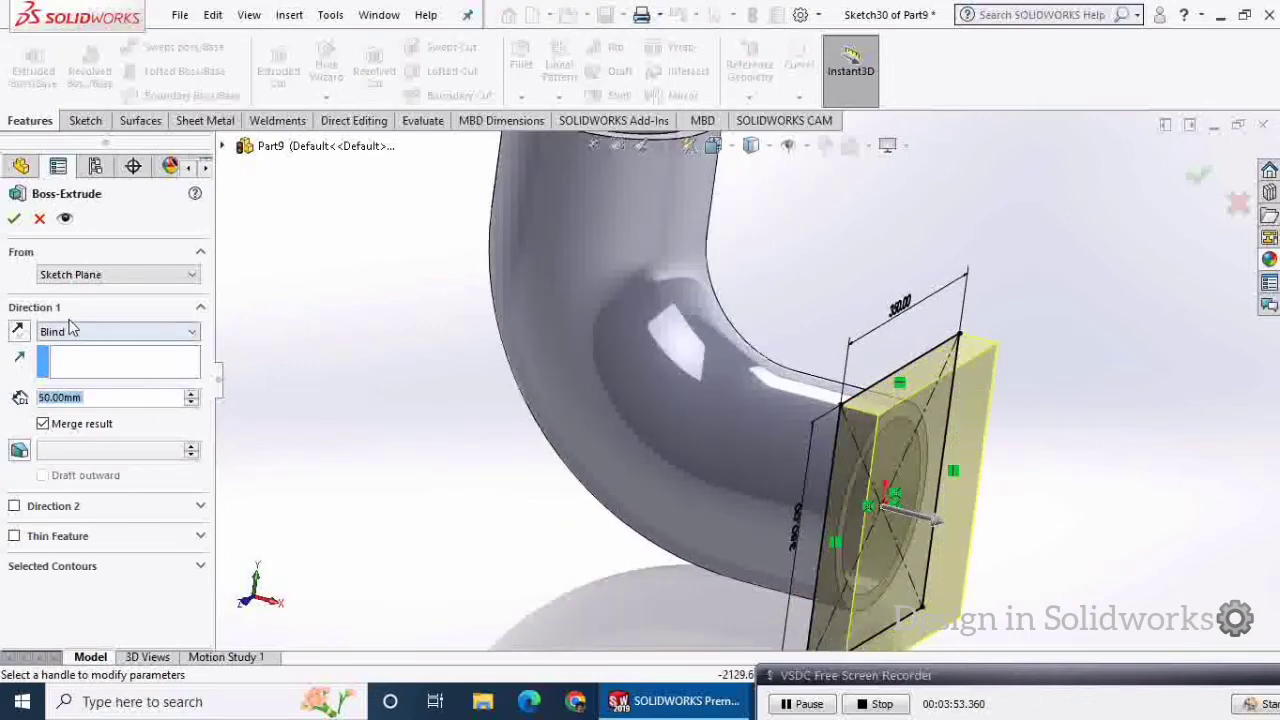
left_click(13, 222)
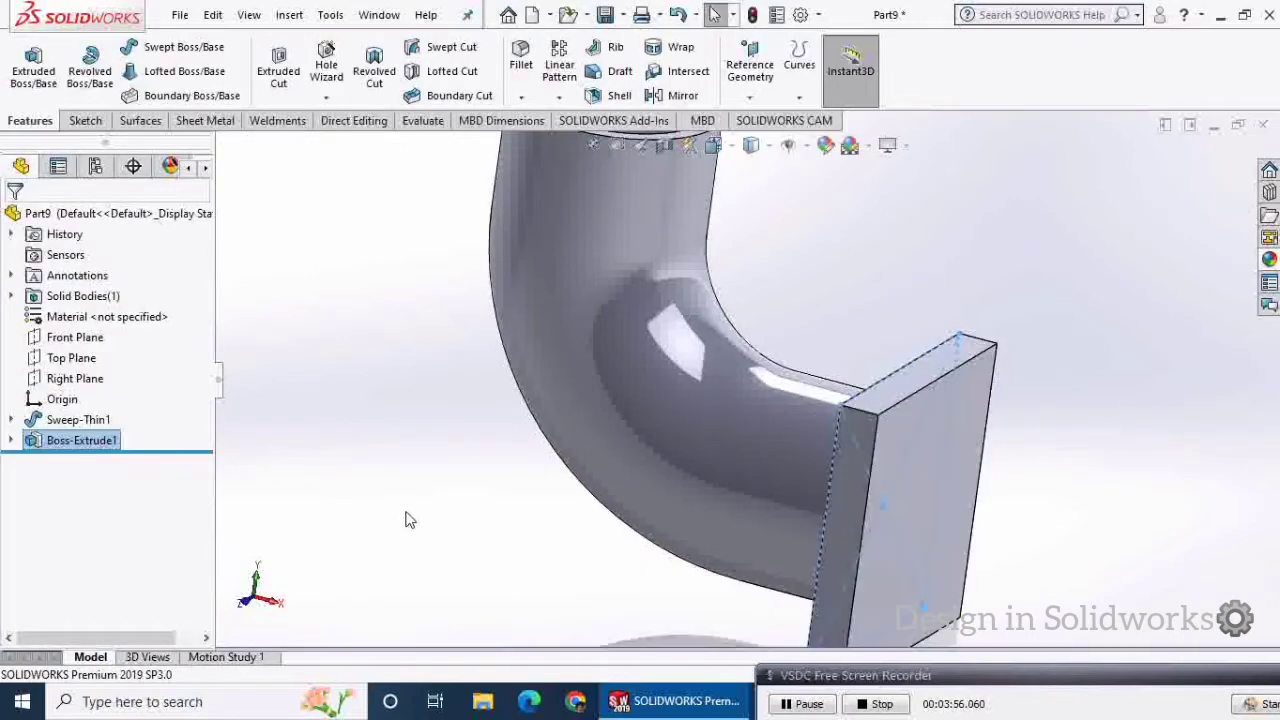
- Reopen the square plate's sketch and convert the pipe end's outer and inner circular edges into sketch entities
middle_click_drag(413, 521, 464, 563)
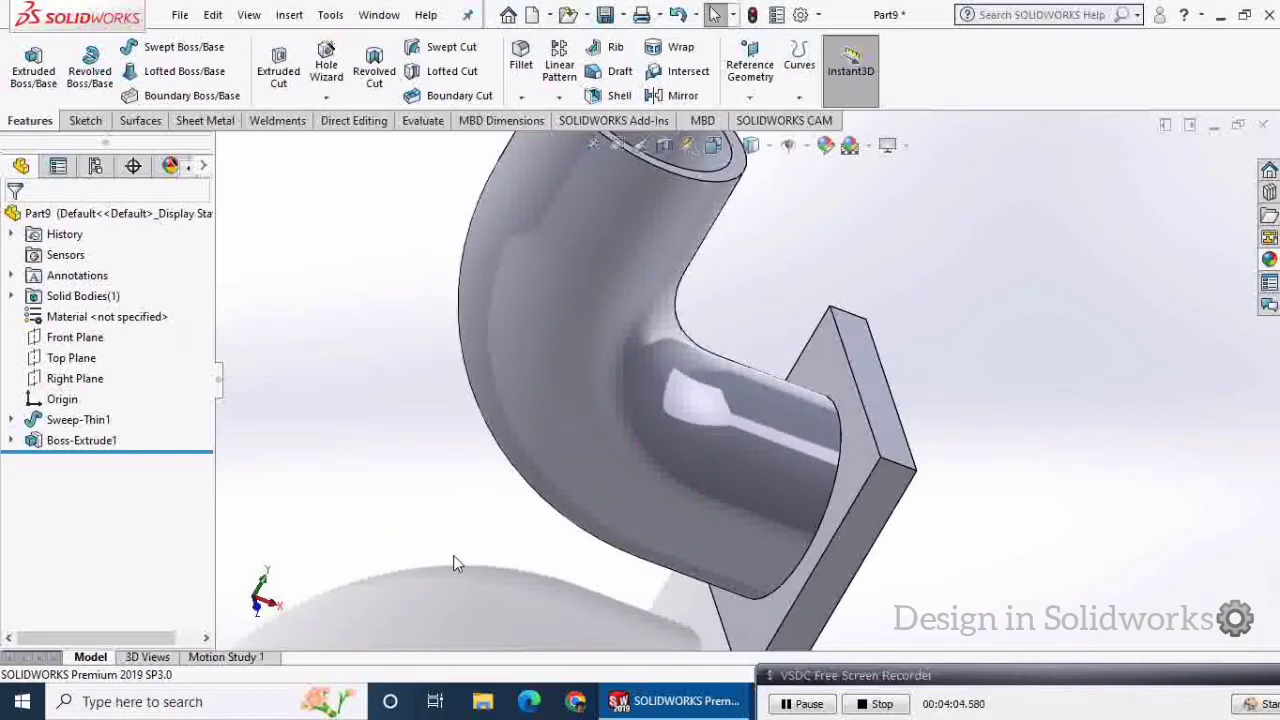
left_click(11, 440)
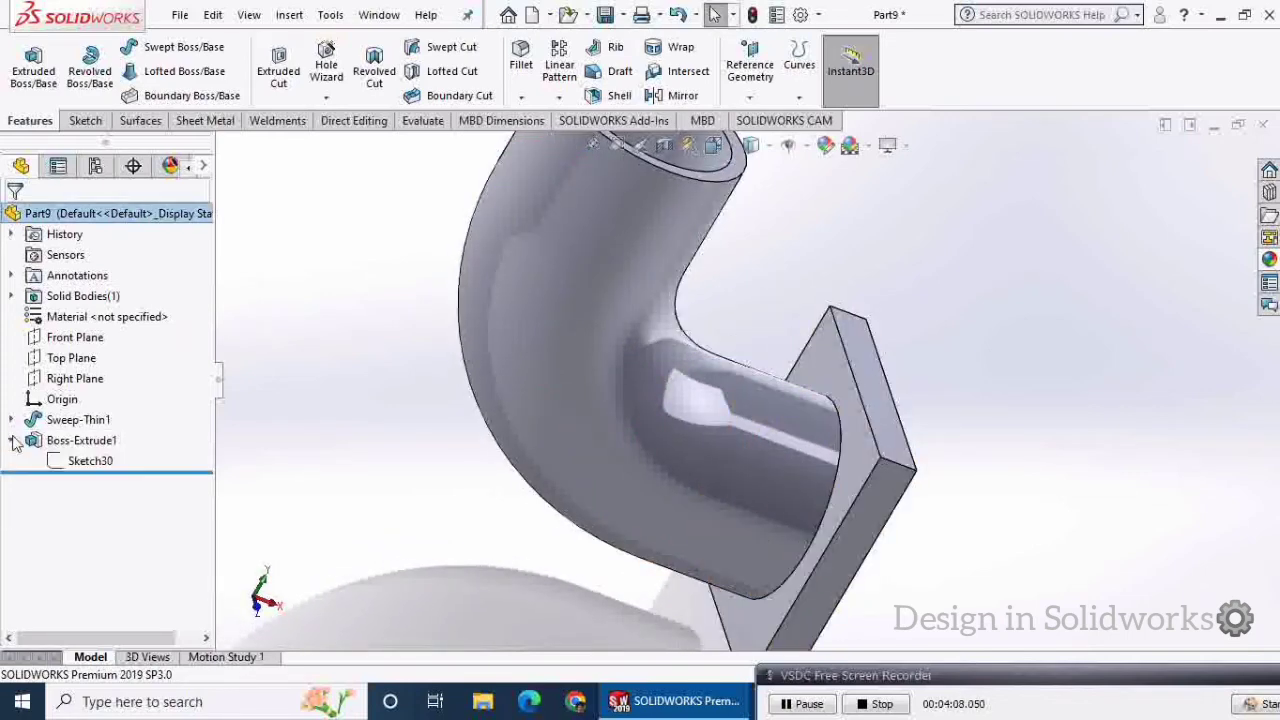
left_click(80, 462)
left_click(98, 408)
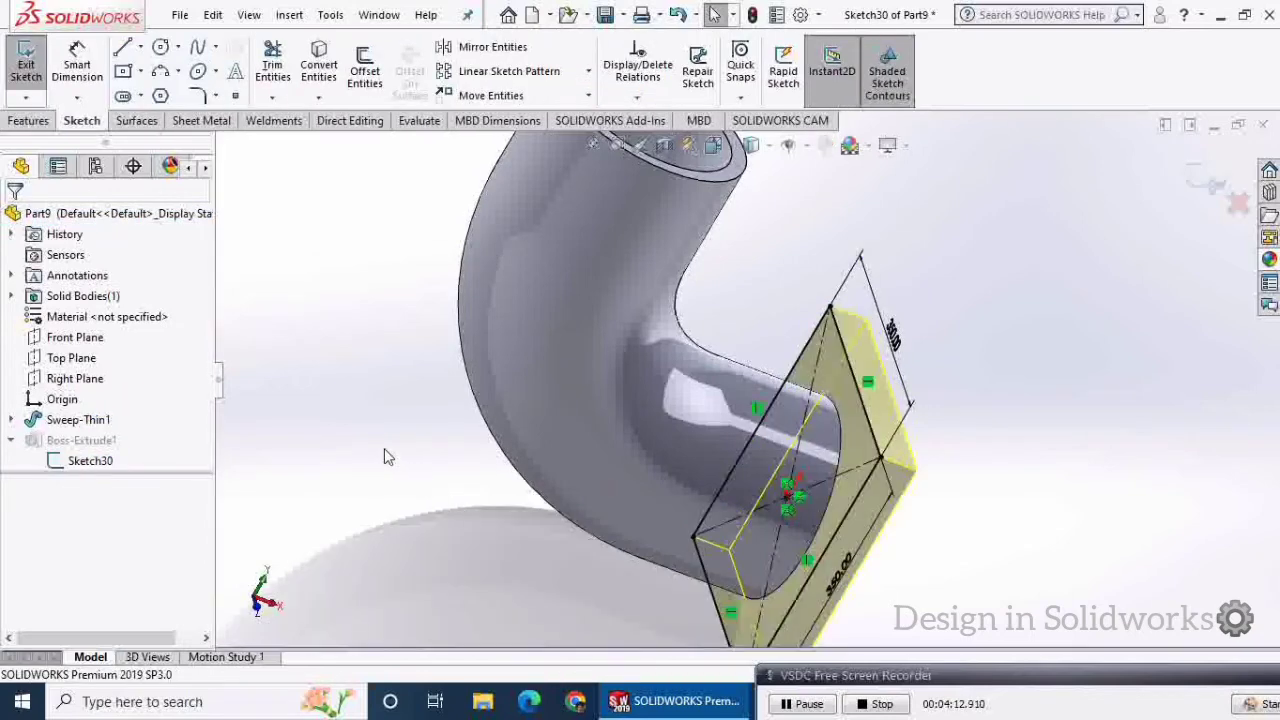
left_click(319, 65)
left_click(840, 380)
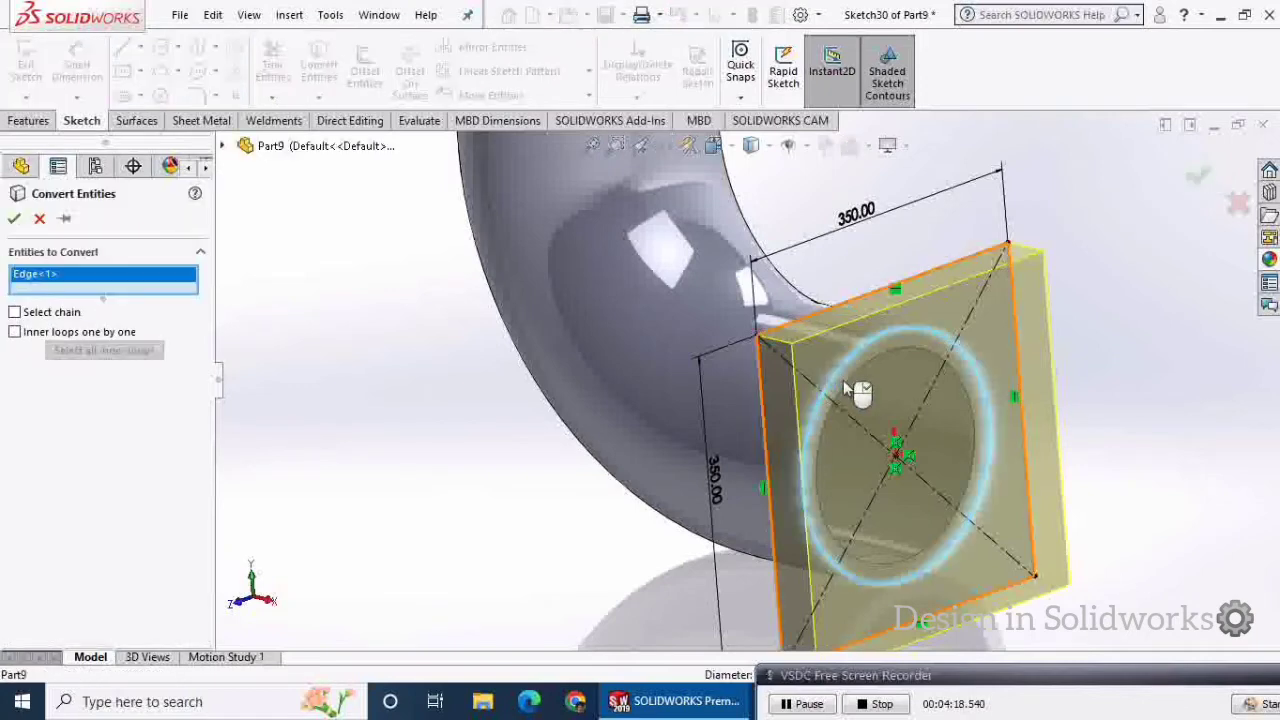
left_click(896, 367)
left_click(14, 219)
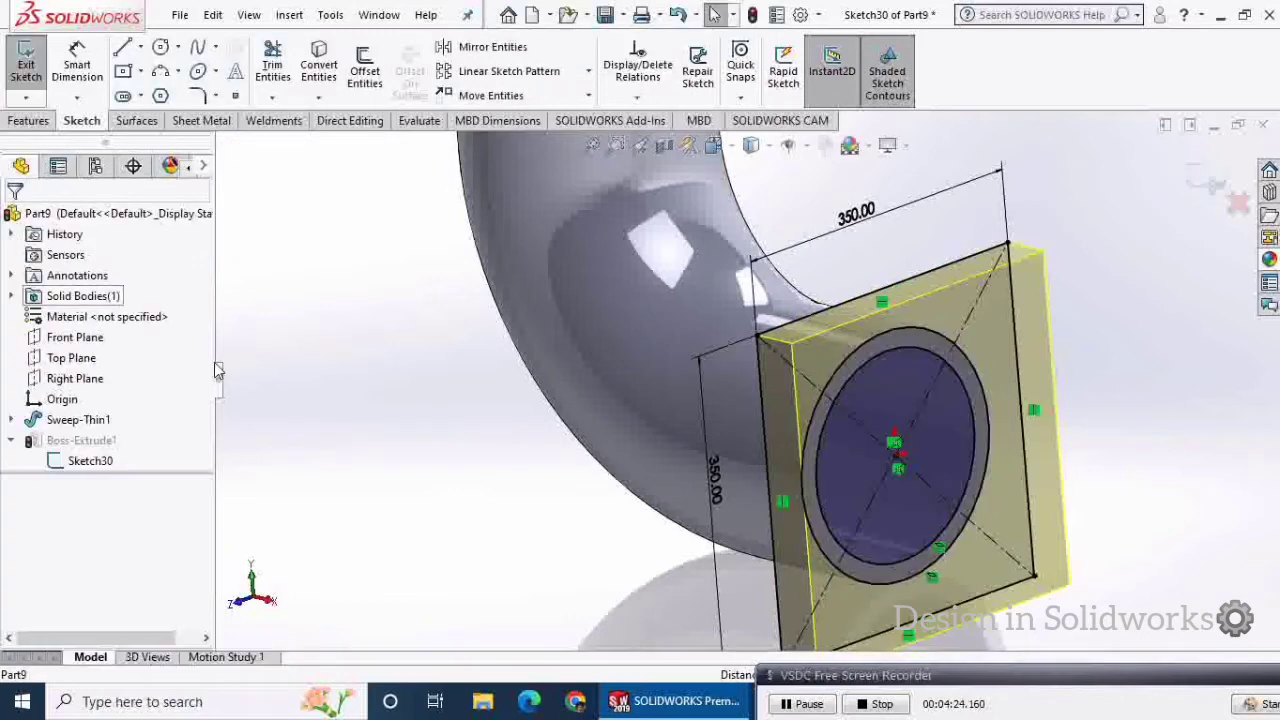
- Check the edited sketch for Boss Extrude usage, accept the offered fix, and exit the sketch with rebuild anyway
left_click(1200, 185)
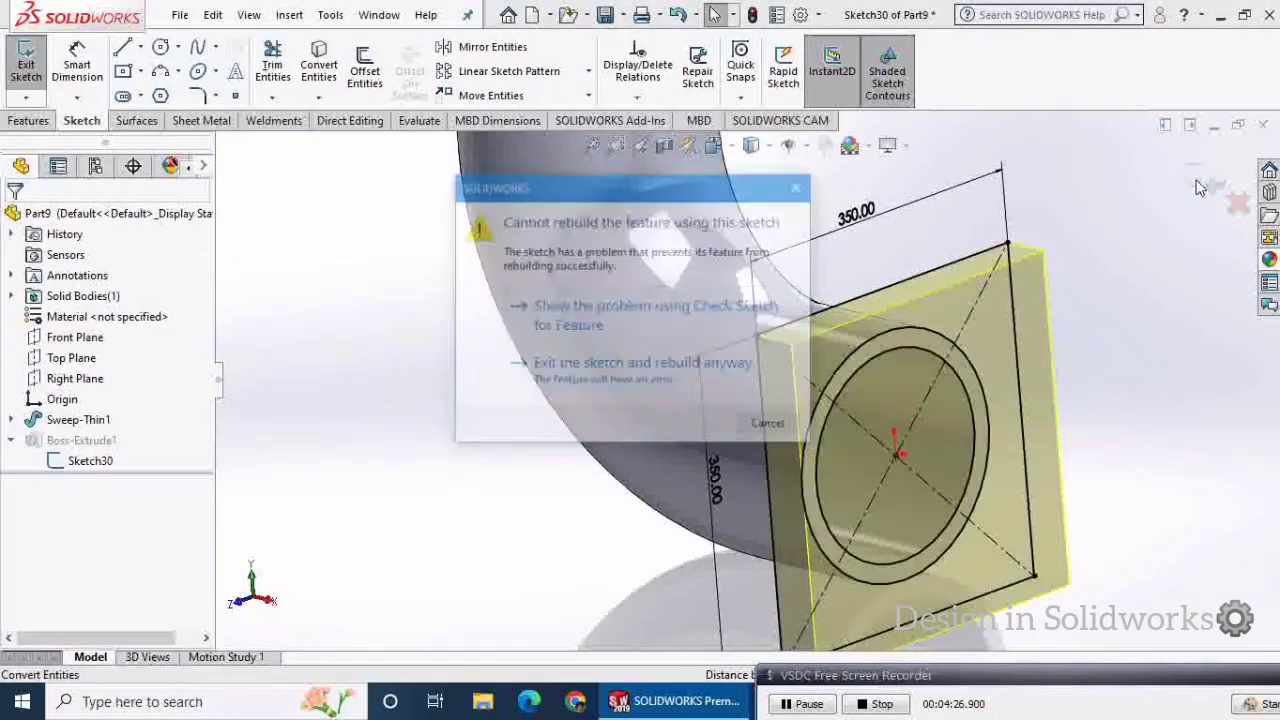
left_click(645, 303)
left_click(90, 210)
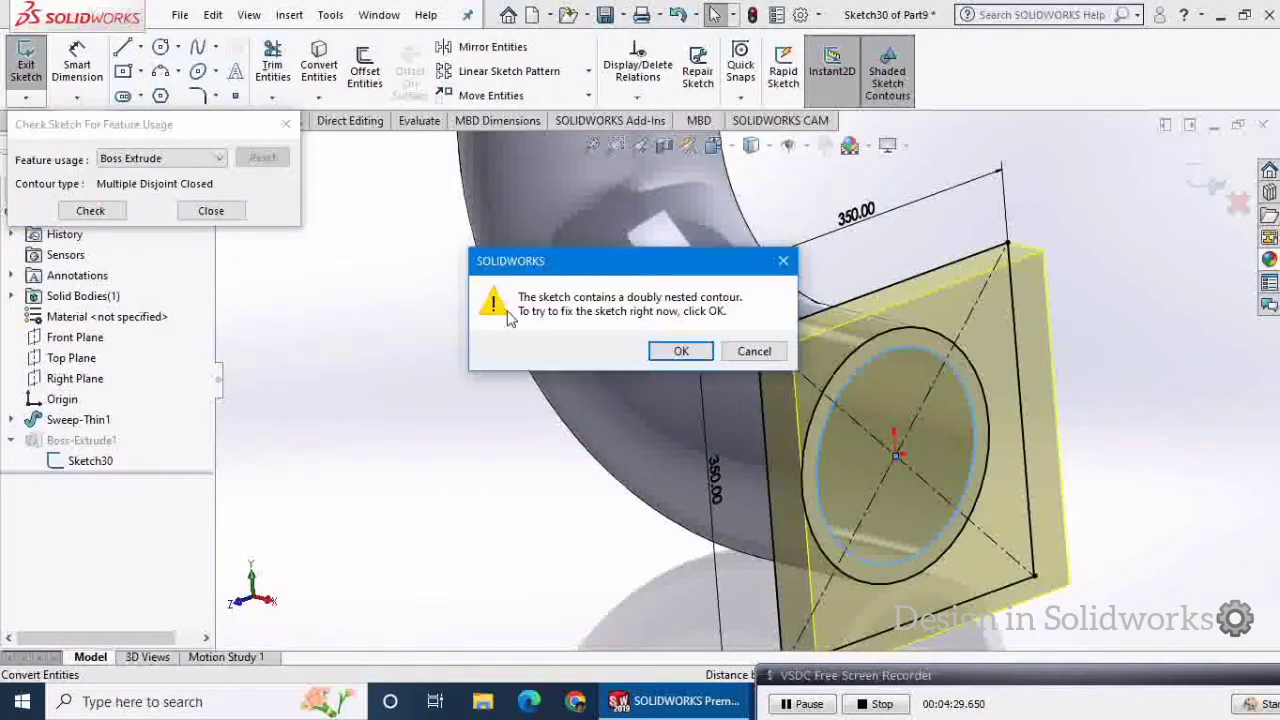
left_click(672, 349)
left_click(213, 129)
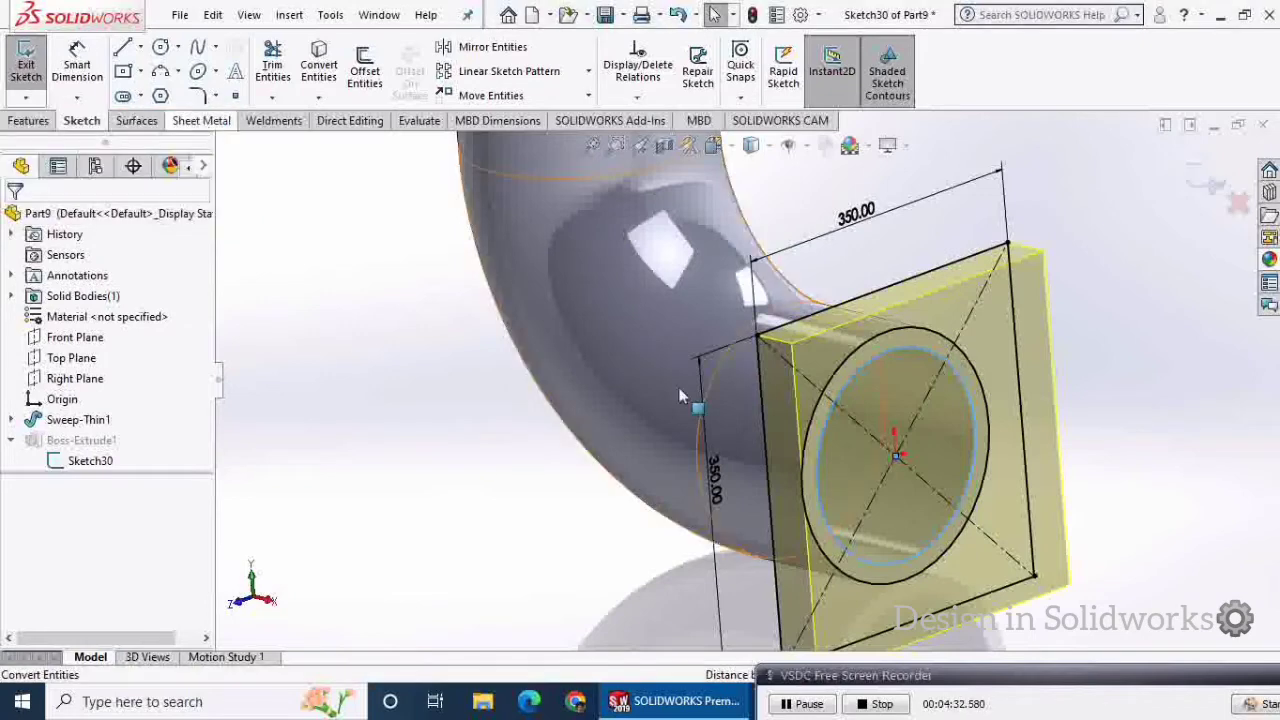
left_click(1205, 185)
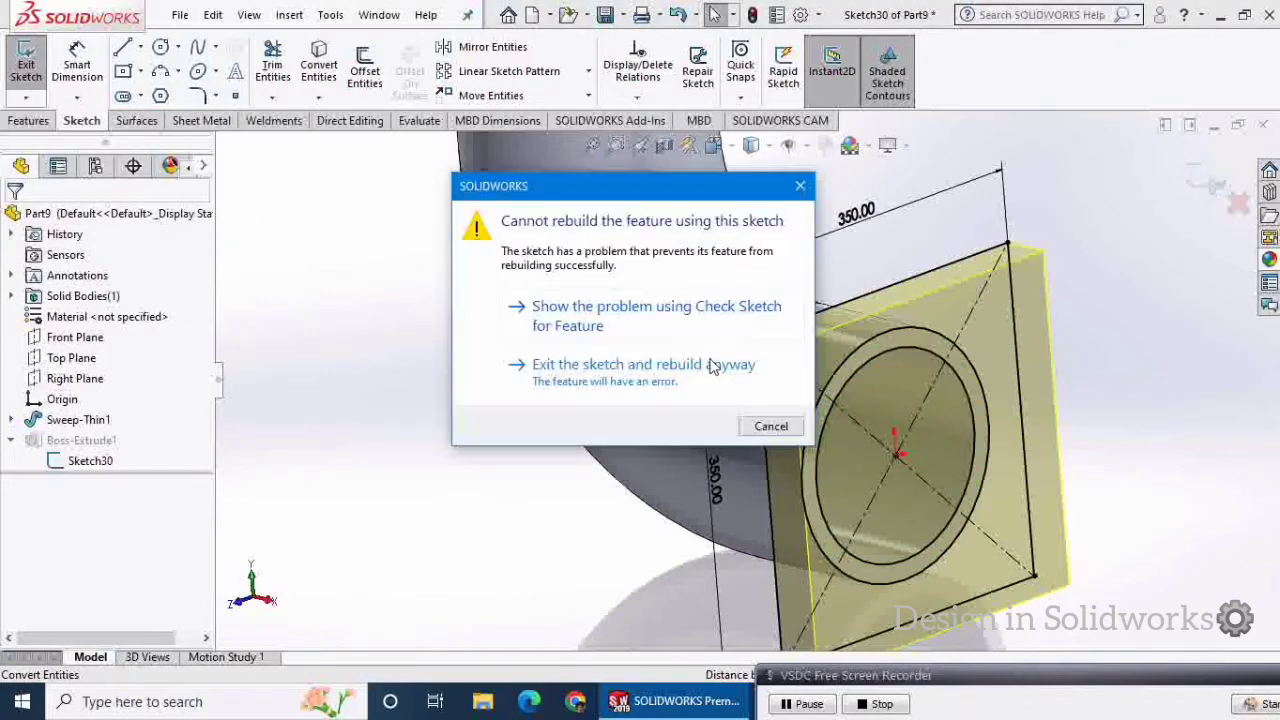
left_click(710, 366)
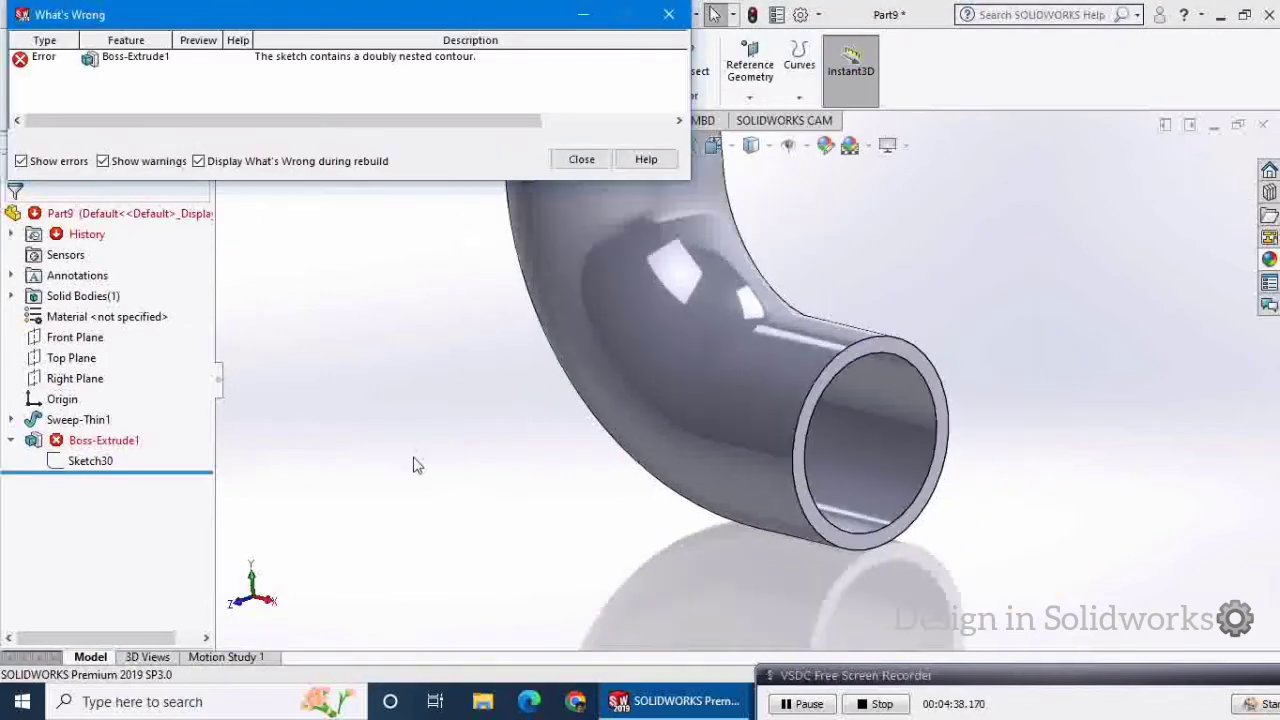
- Edit the plate's extrusion and select the region between the square and the outer circle as its contour
left_click(57, 447)
left_click(235, 408)
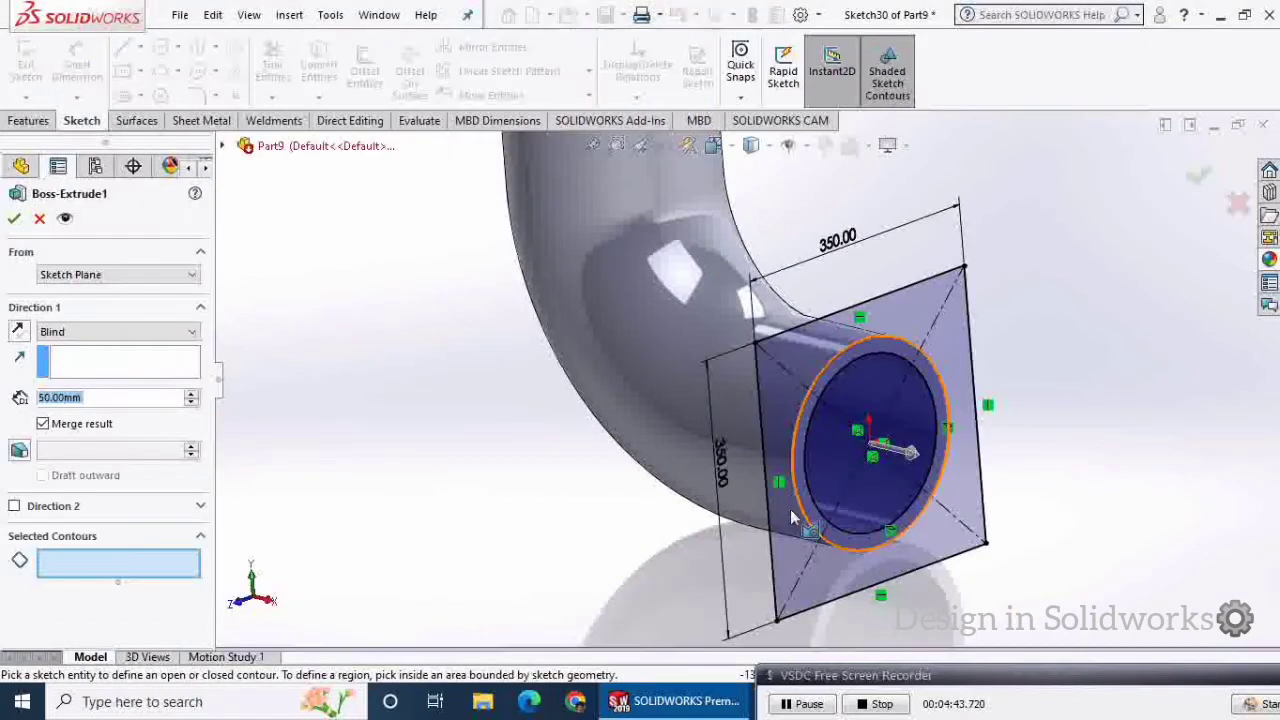
left_click(795, 367)
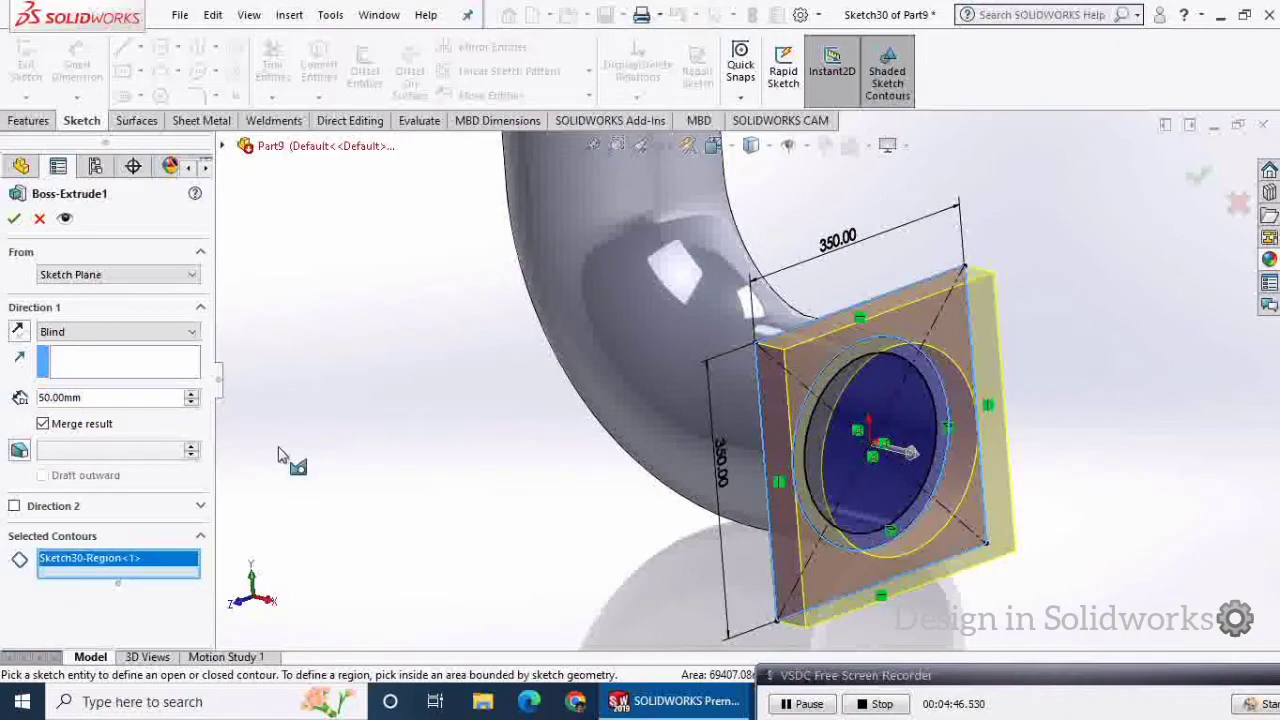
- Add the ring between the inner and outer circles to the plate extrusion's contours, then accept the edit and rebuild the part
mouse_move(362, 556)
middle_mouse_down()
mouse_move(333, 482)
mouse_move(447, 560)
mouse_move(432, 550)
middle_mouse_up()
middle_click_drag(522, 542, 420, 457)
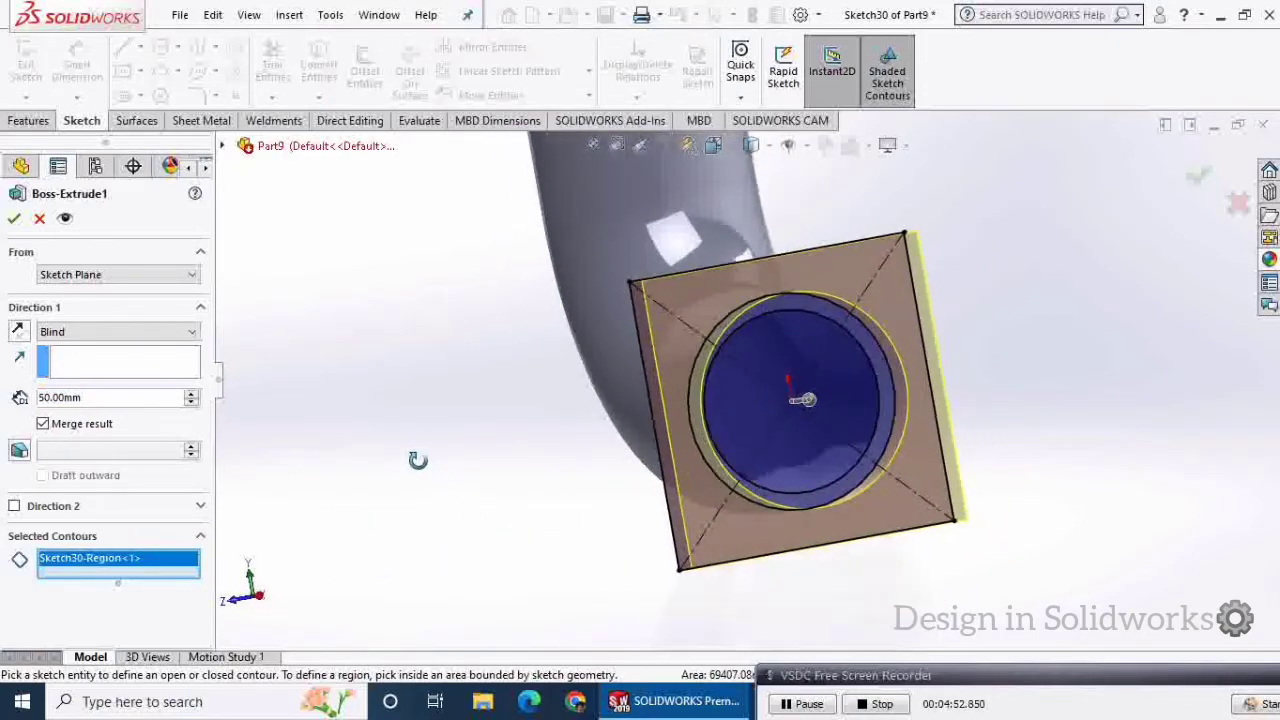
left_click(892, 372)
middle_click_drag(575, 588, 450, 504)
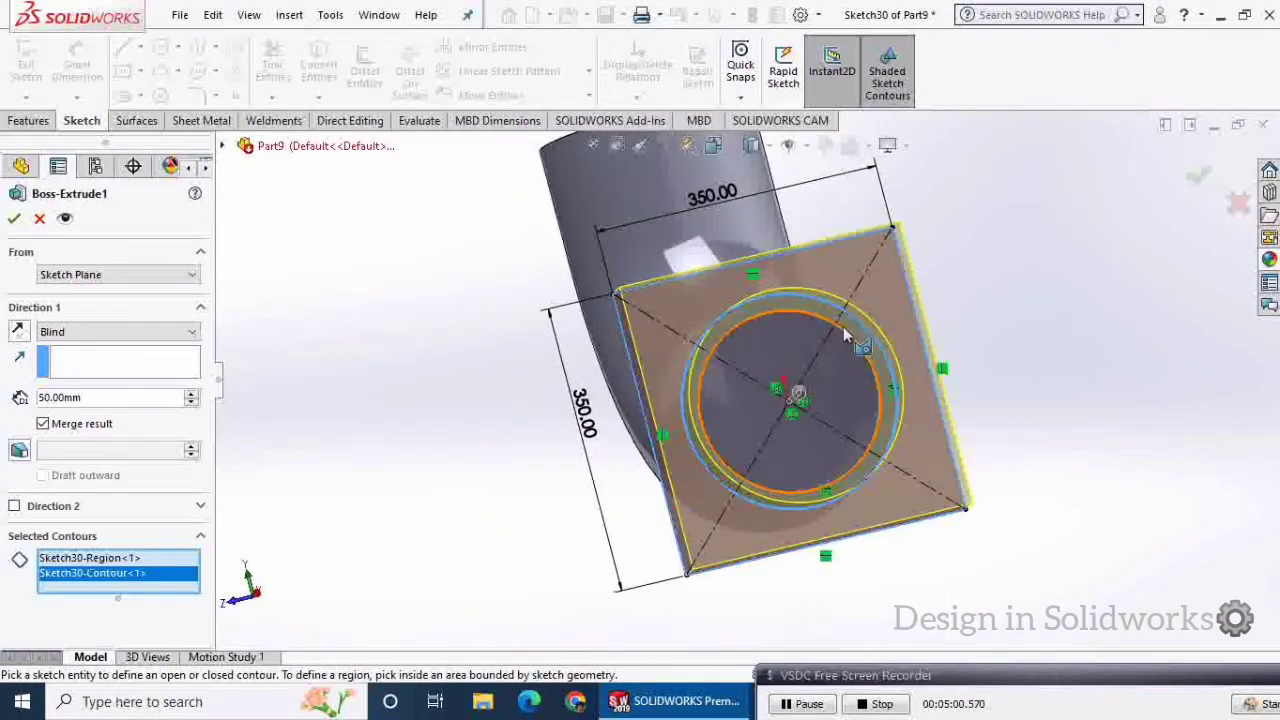
left_click(864, 344)
mouse_move(893, 390)
middle_mouse_down()
mouse_move(935, 415)
mouse_move(885, 372)
middle_mouse_up()
left_click(839, 353)
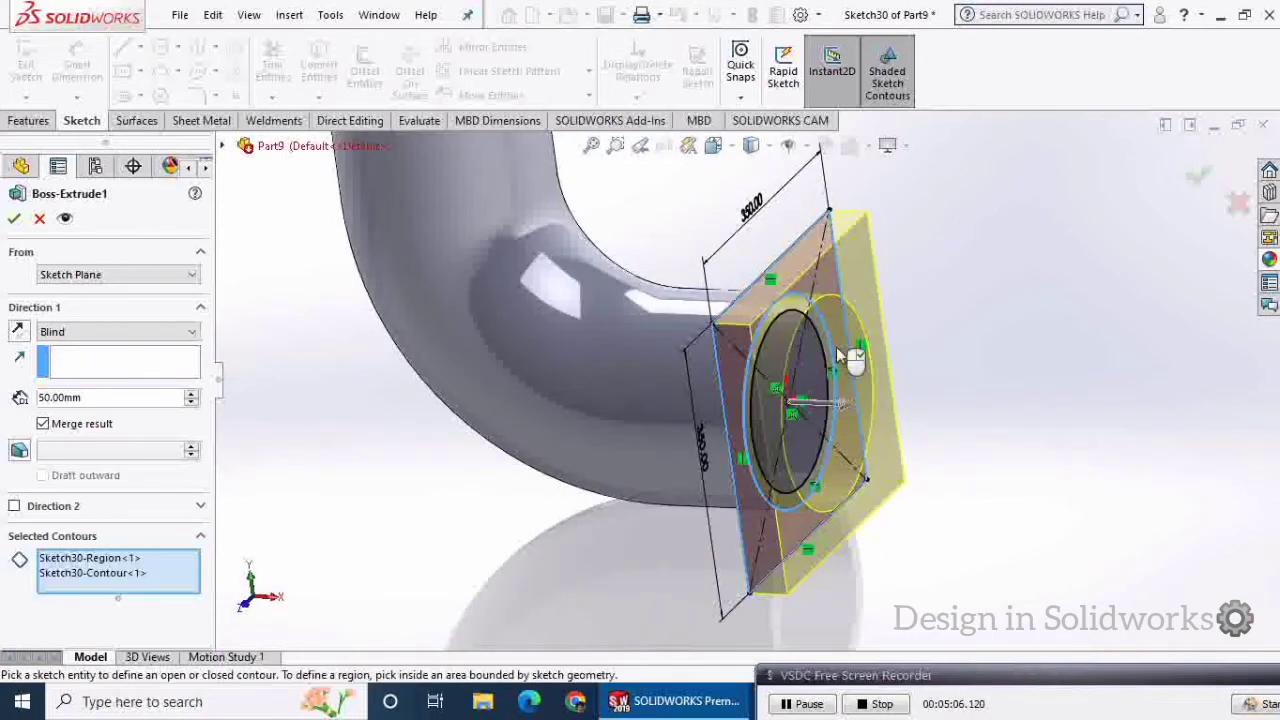
left_click(13, 219)
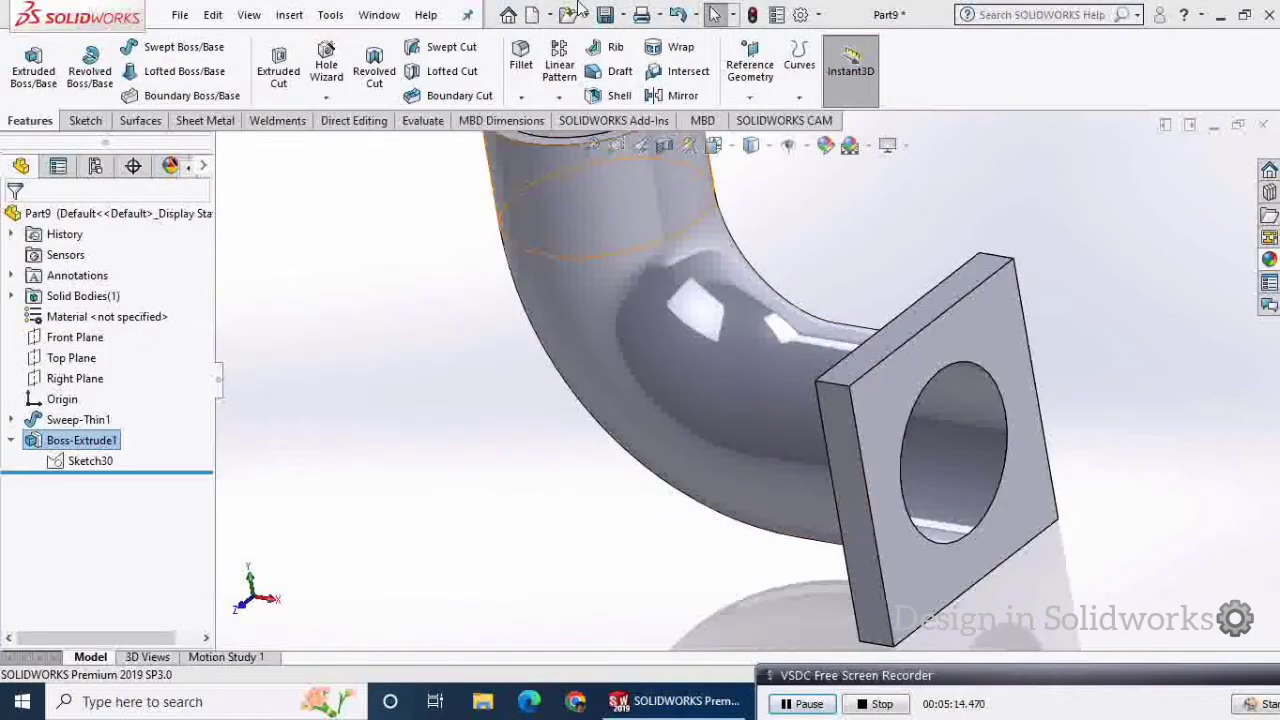
left_click(756, 14)
- Start a fillet and select the two upper corner edges running across the square plate's thickness
scroll(920, 403, "up", 3)
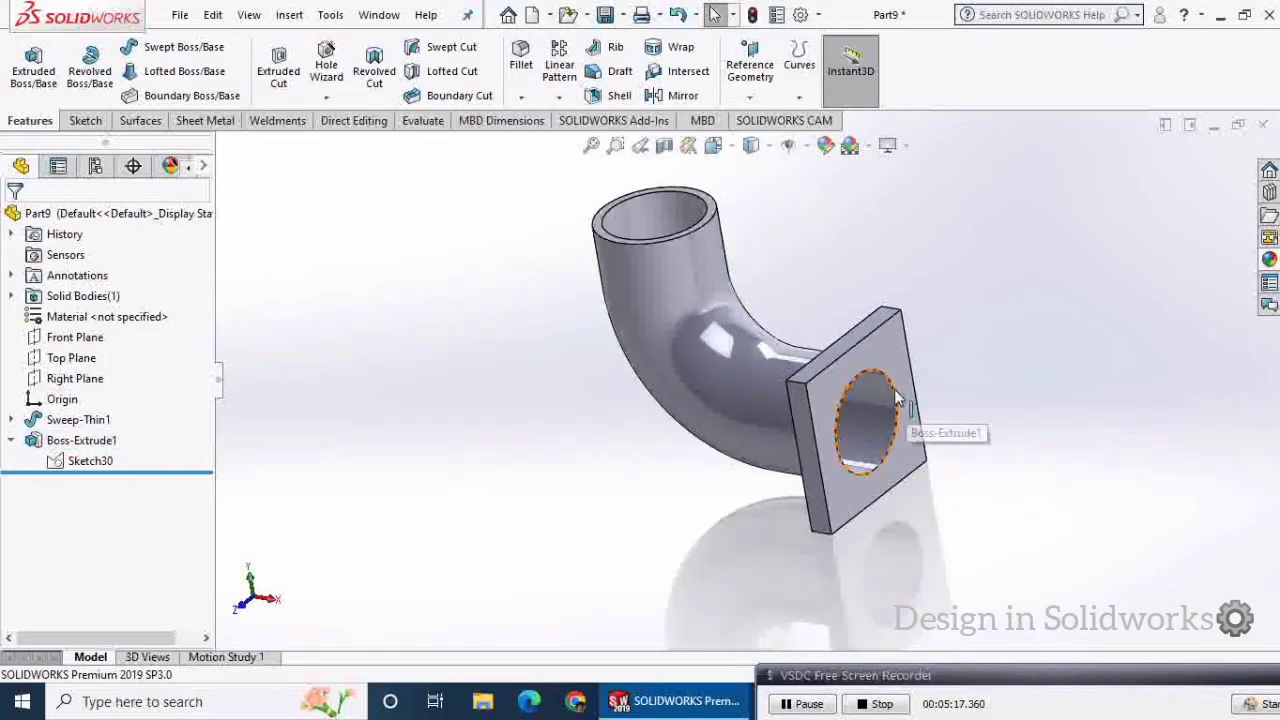
scroll(872, 365, "down", 2)
scroll(859, 359, "up", 2)
middle_click_drag(855, 361, 880, 383)
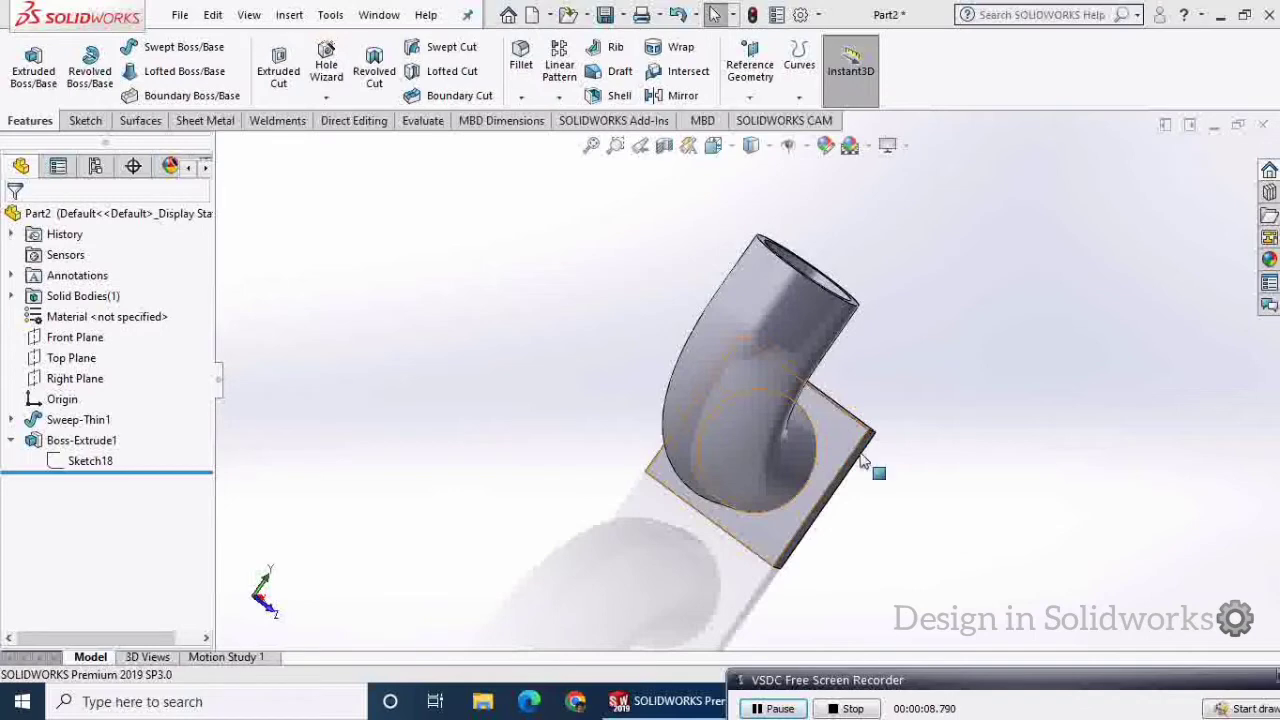
middle_click_drag(929, 520, 780, 500)
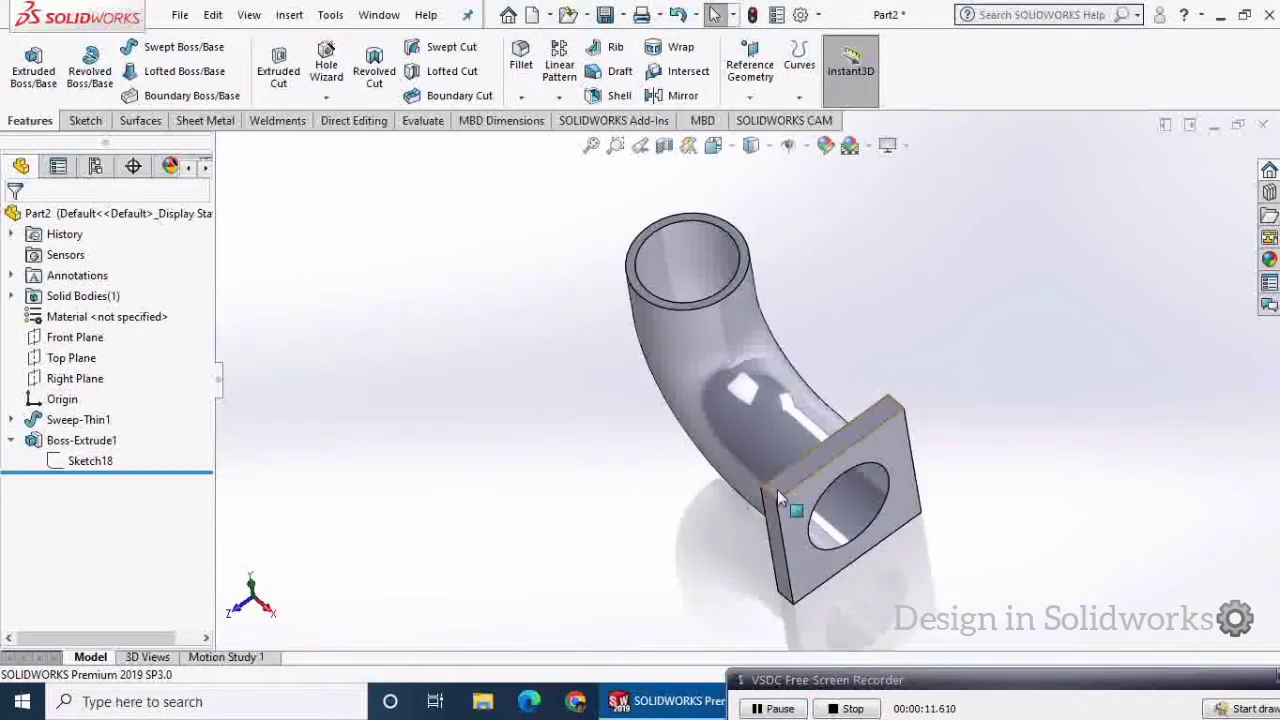
scroll(780, 500, "down", 5)
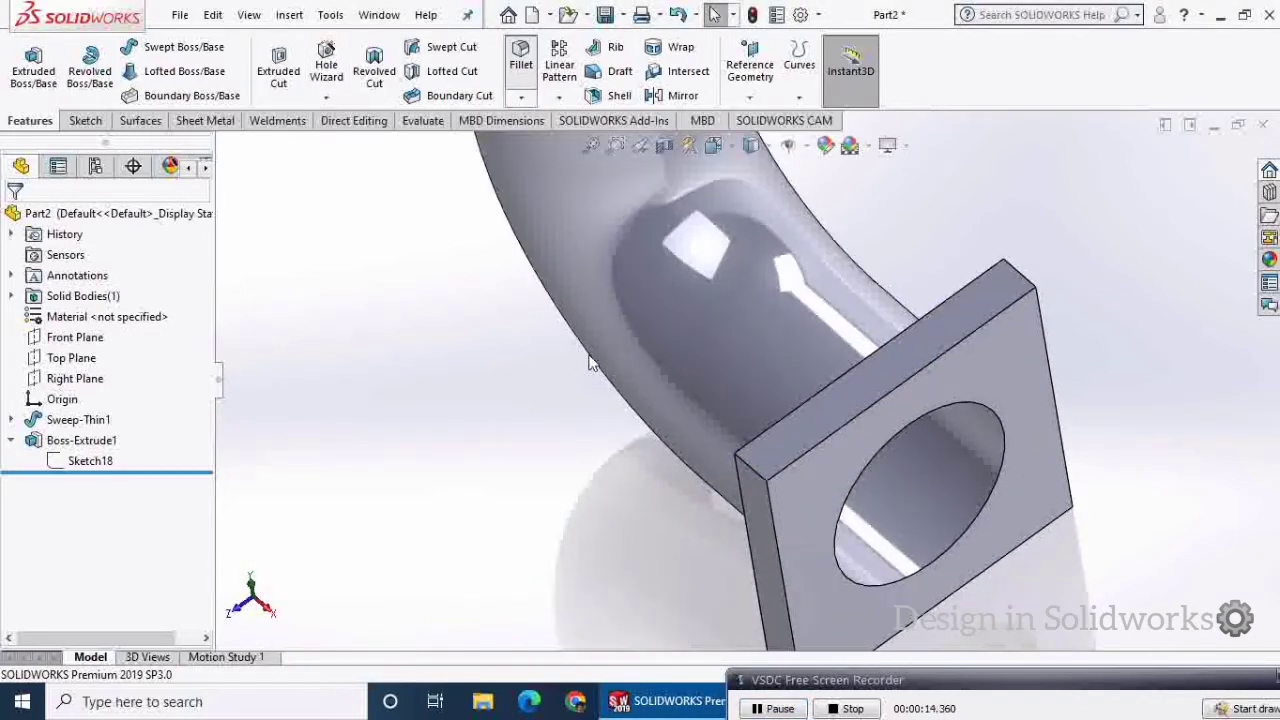
left_click(760, 482)
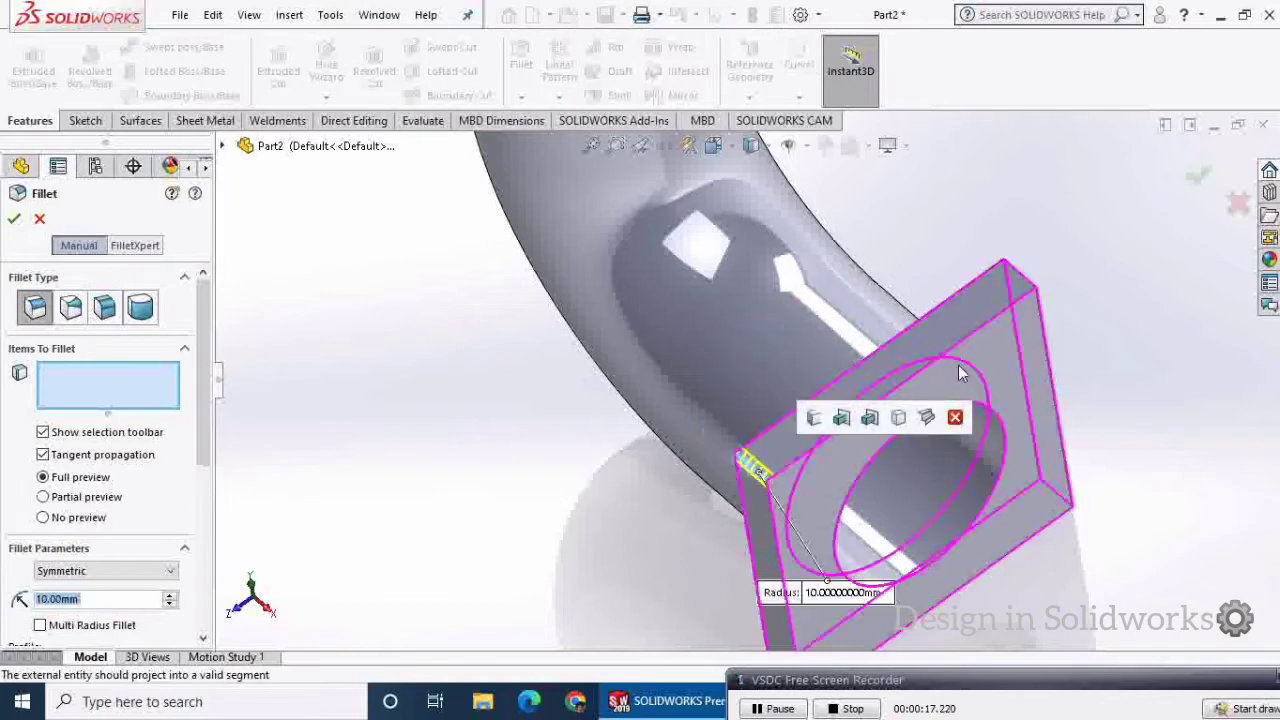
left_click(1036, 276)
- Add the plate's two lower corner edges to the fillet selection, removing any side face picked by mistake
scroll(900, 530, "up", 5)
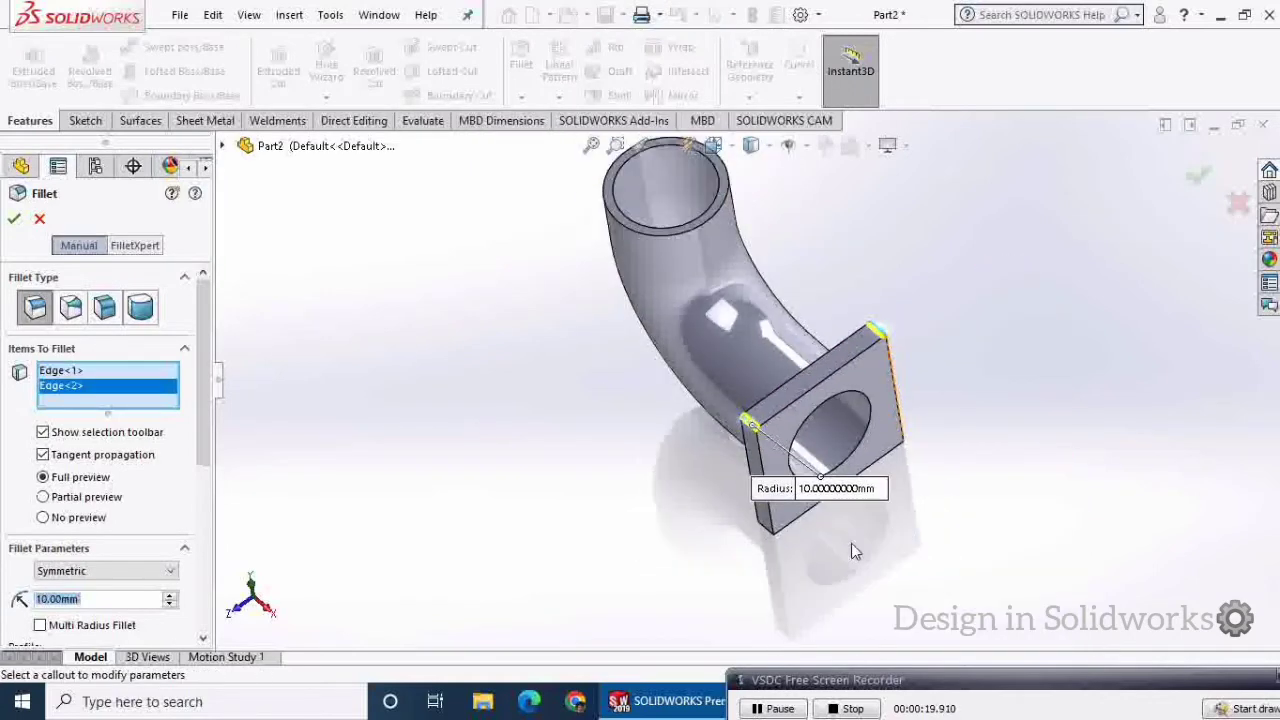
middle_click_drag(851, 543, 697, 491)
scroll(808, 437, "down", 5)
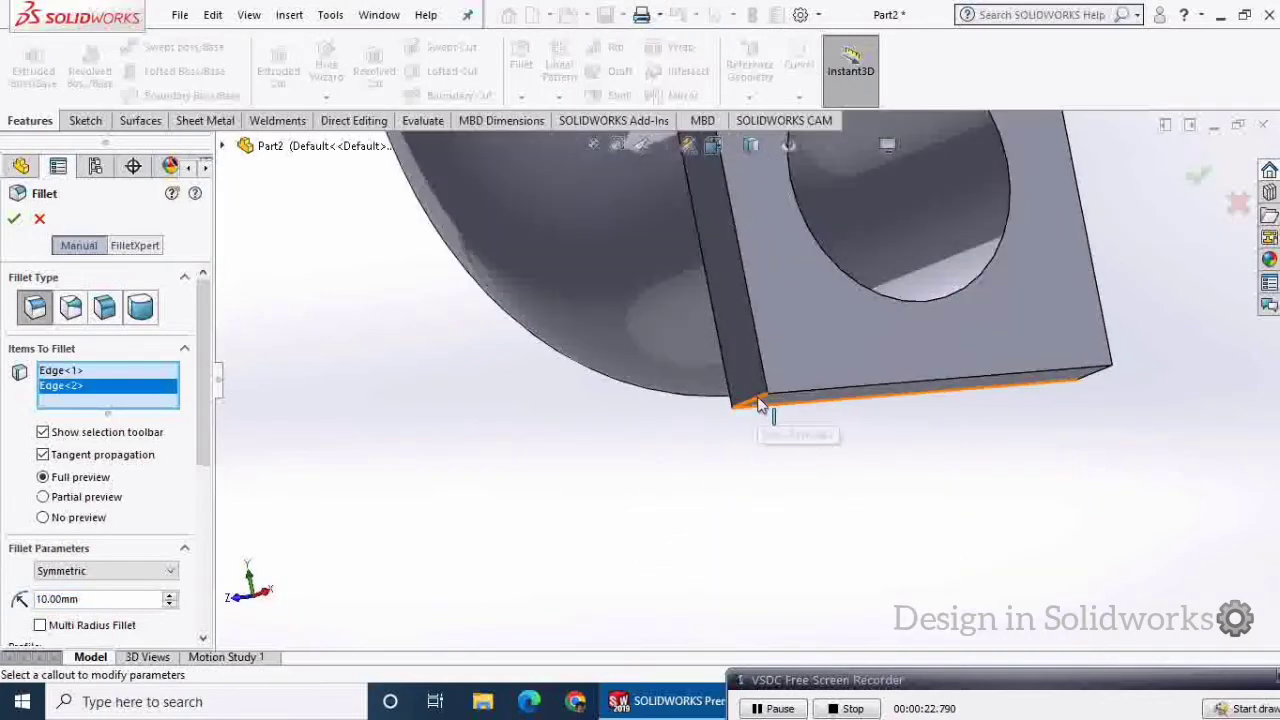
left_click(758, 401)
middle_click_drag(800, 435, 903, 478)
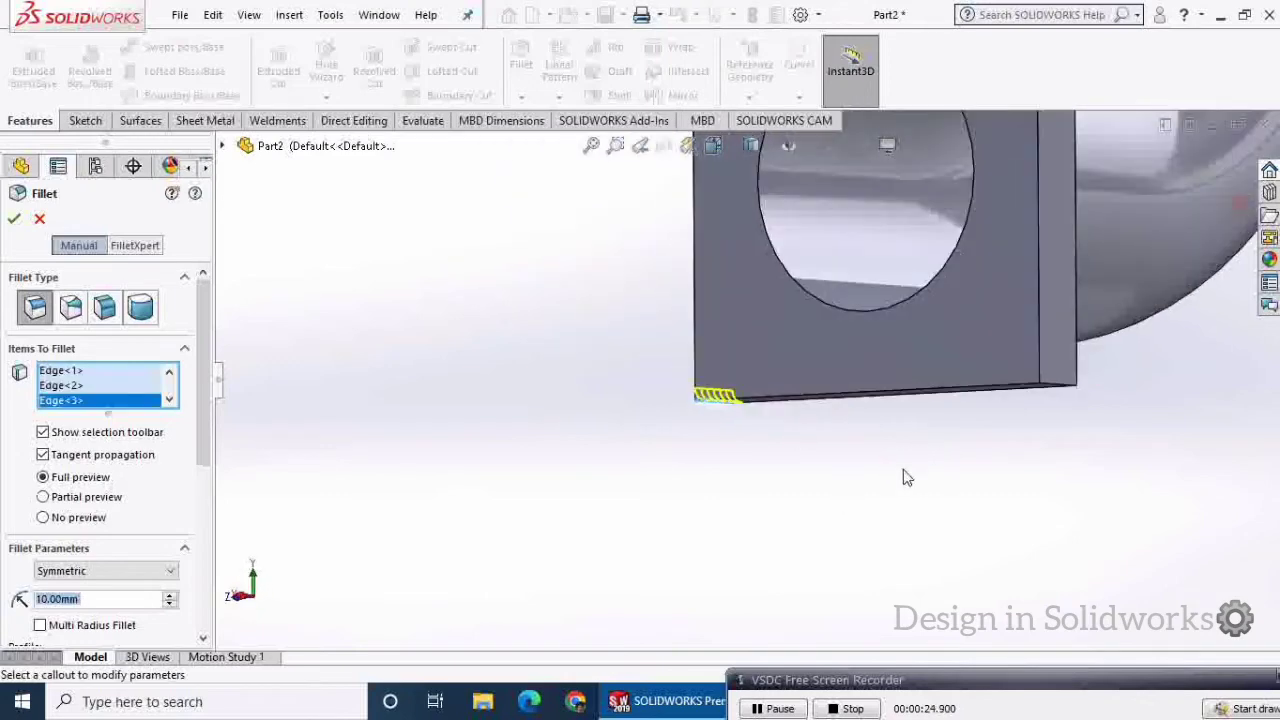
left_click(1068, 392)
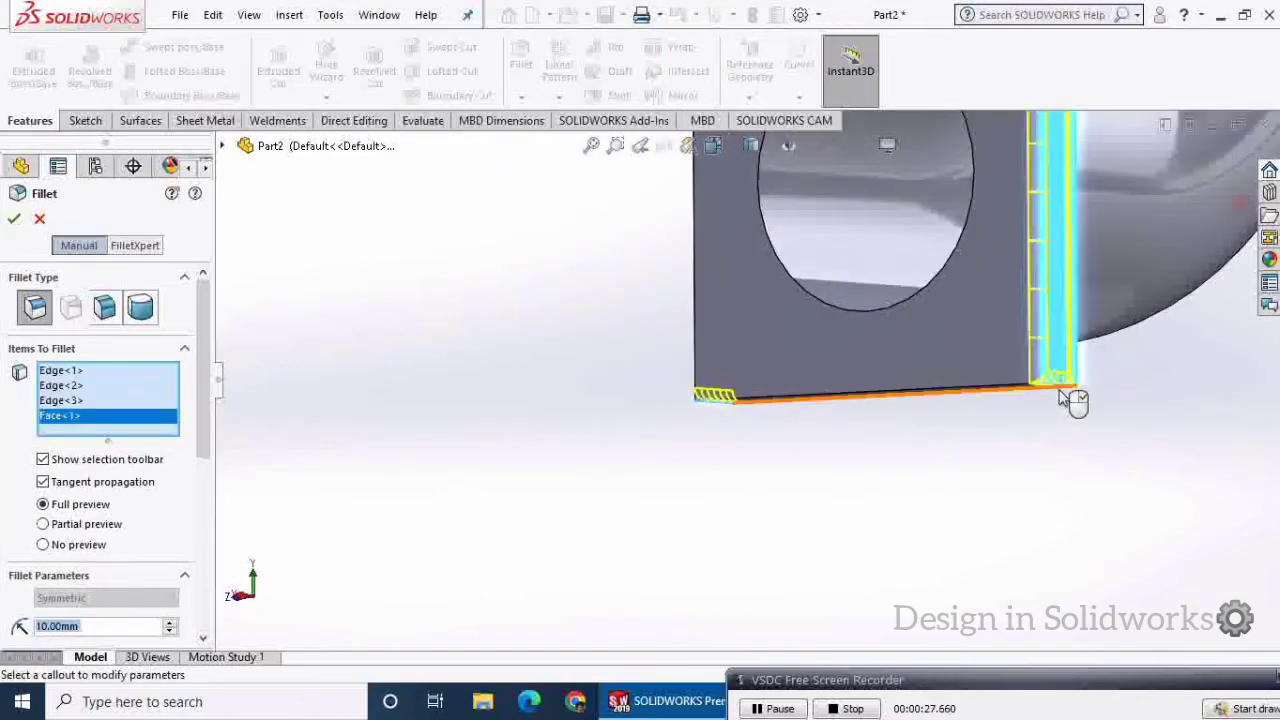
right_click(80, 420)
left_click(114, 446)
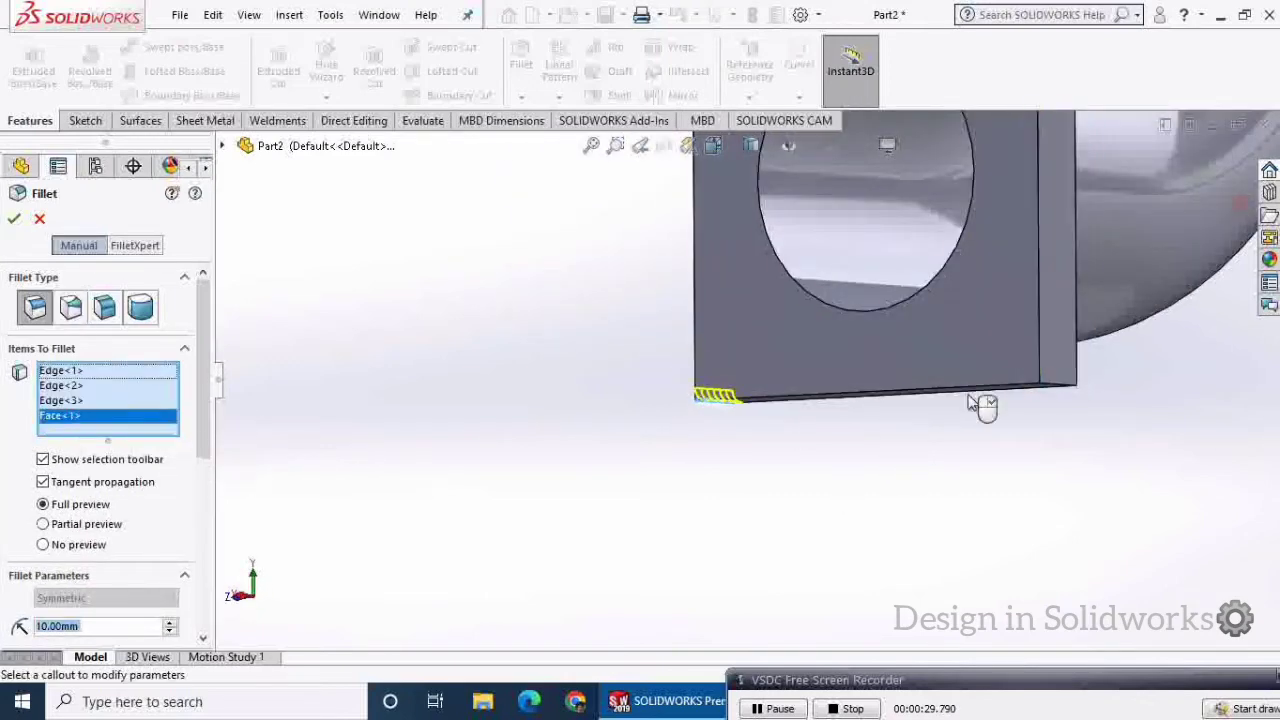
left_click(1055, 390)
- Apply the symmetric fillet to the square plate's four selected corner edges
scroll(729, 457, "up", 5)
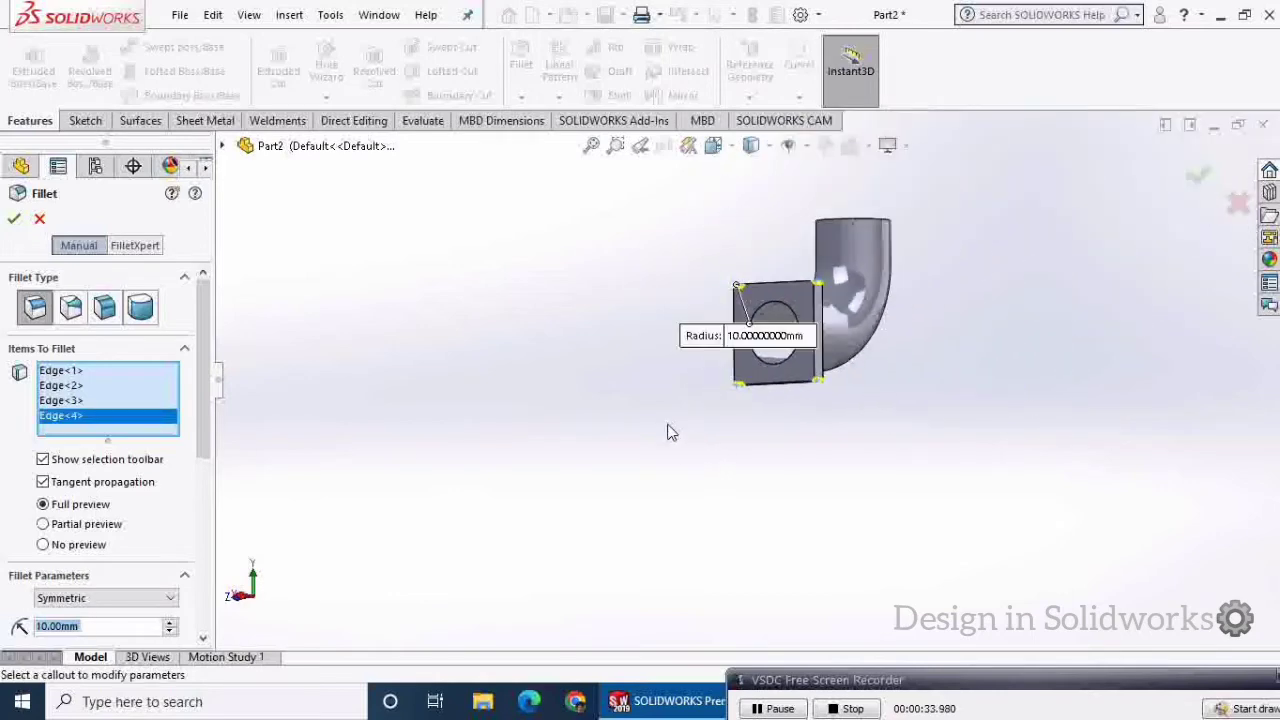
middle_click_drag(671, 432, 699, 470)
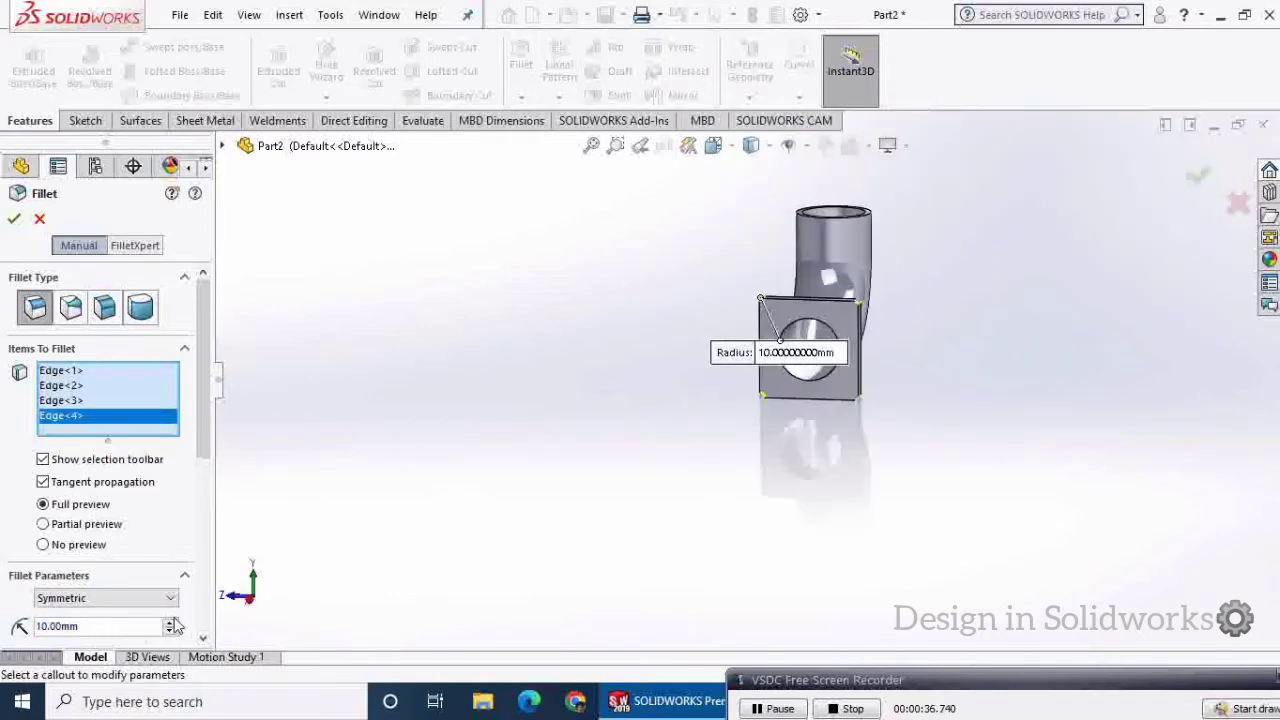
middle_click_drag(643, 344, 830, 570)
left_click(14, 219)
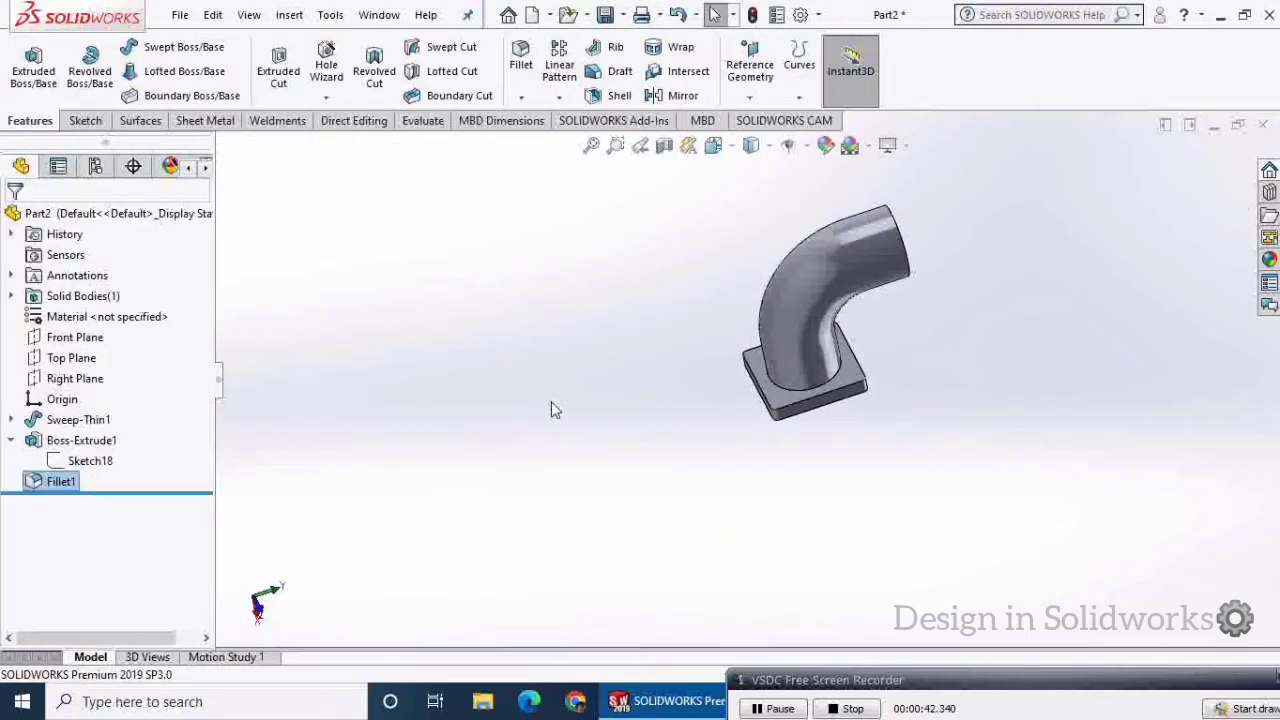
- Orient the view normal to the square plate's outer face and start a new sketch on it
scroll(848, 358, "down", 2)
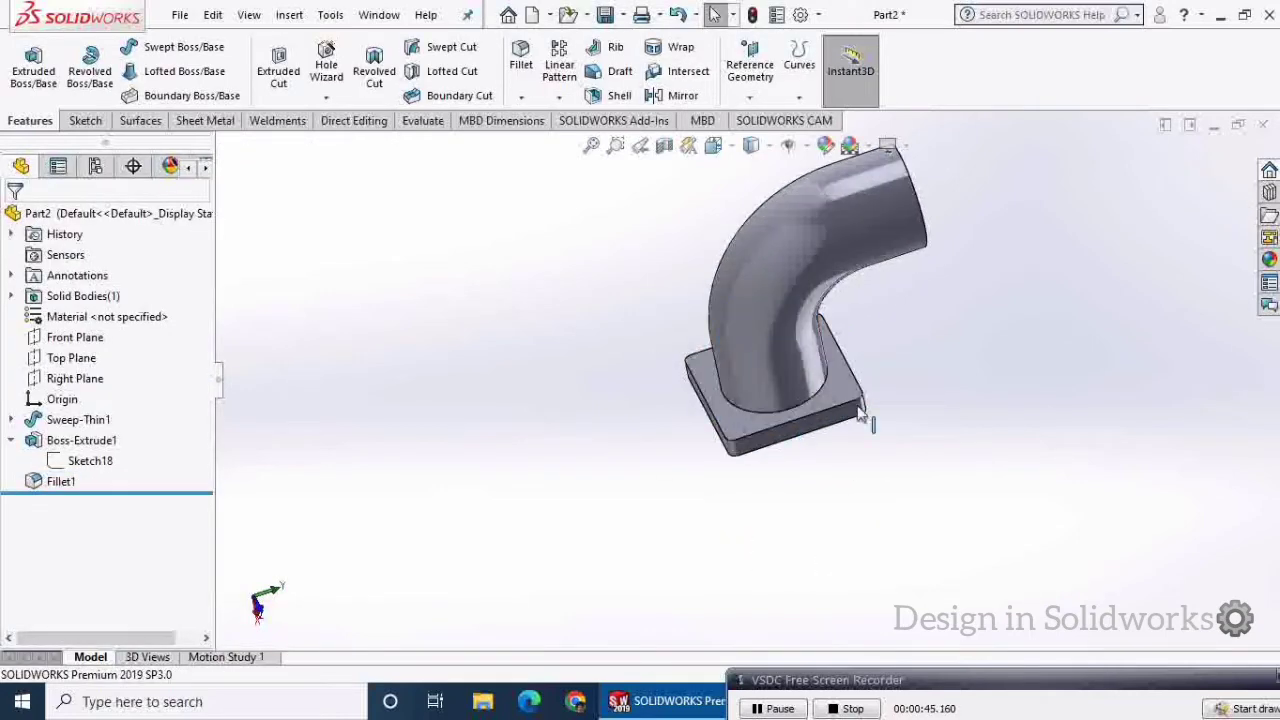
scroll(858, 415, "down", 3)
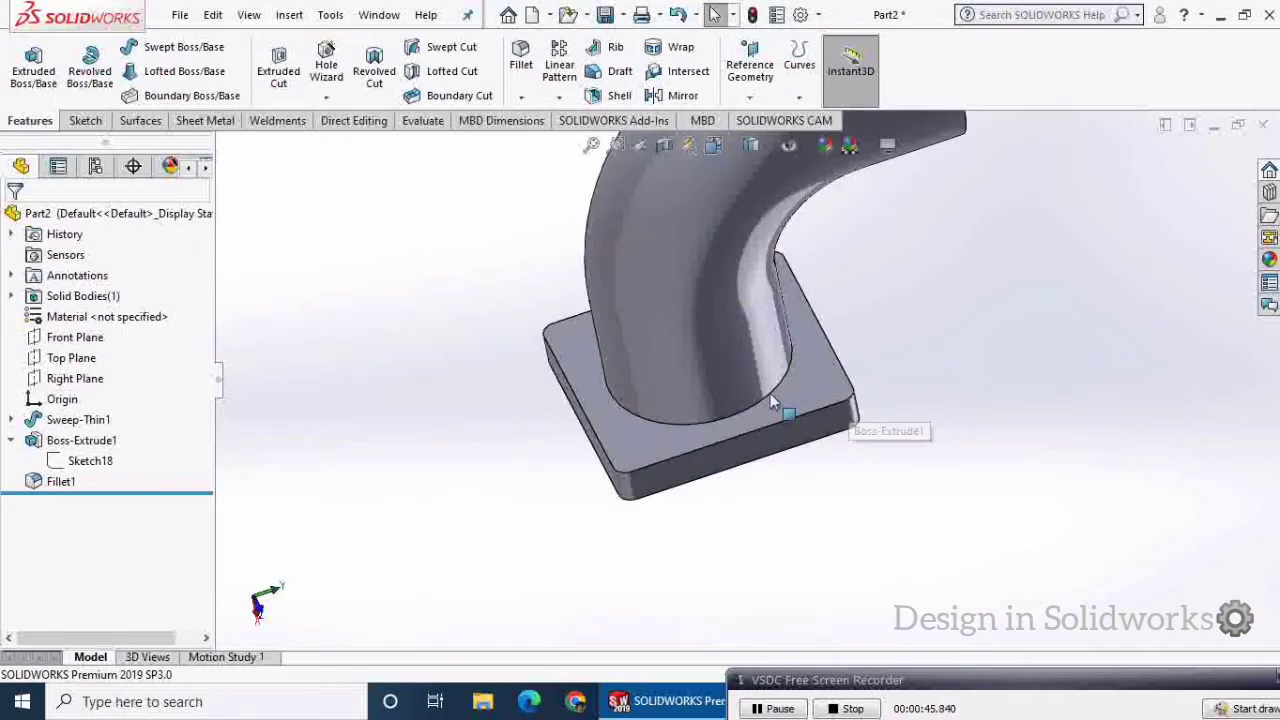
left_click(634, 455)
left_click(850, 466)
middle_click_drag(838, 463, 764, 312)
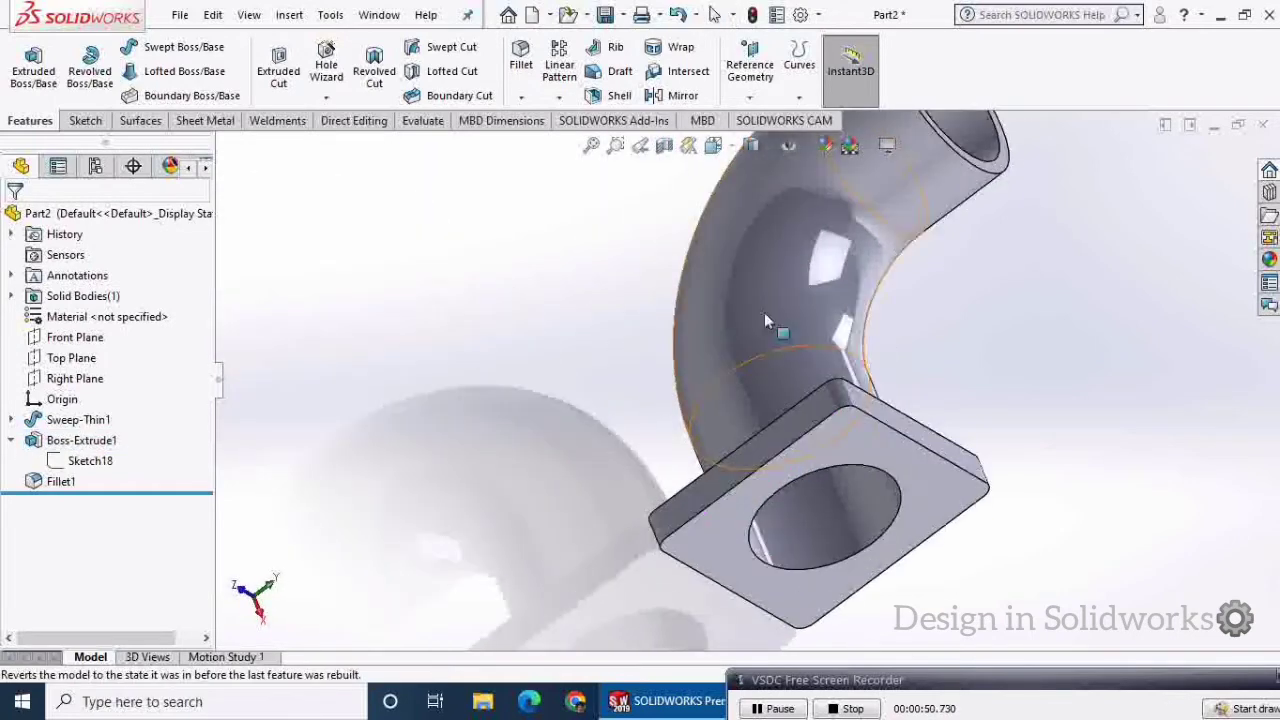
left_click(721, 534)
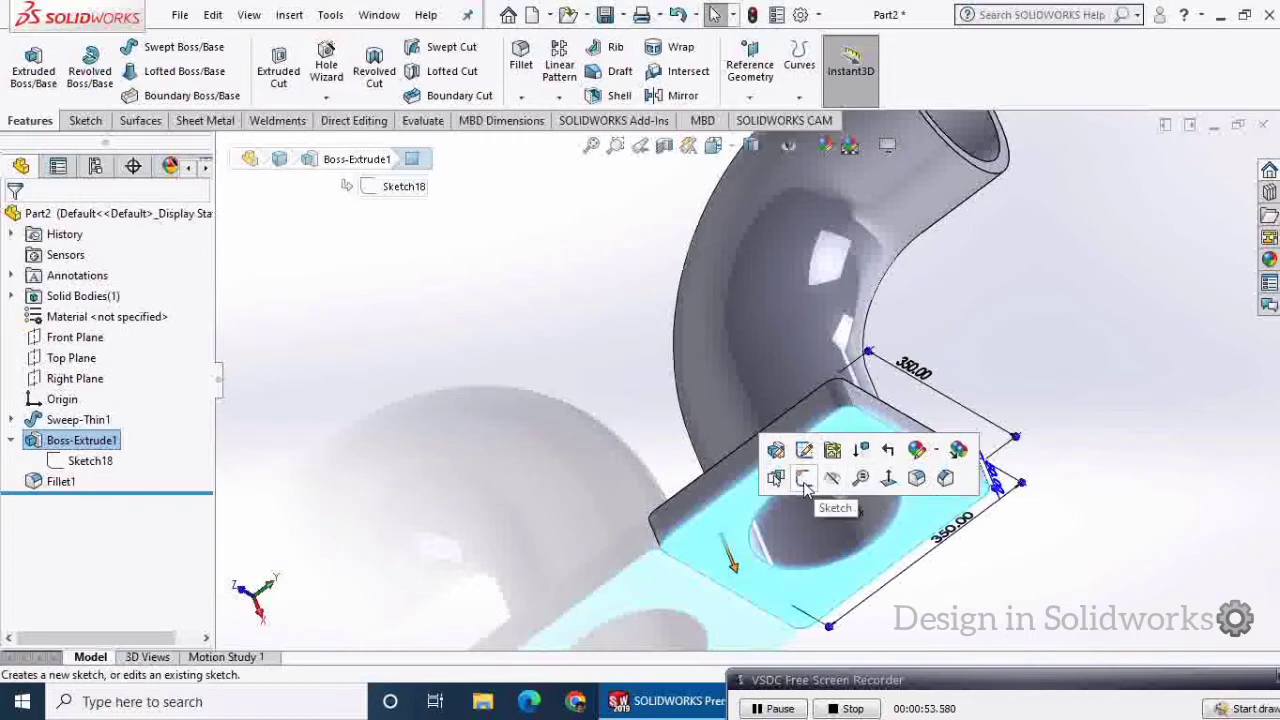
left_click(888, 478)
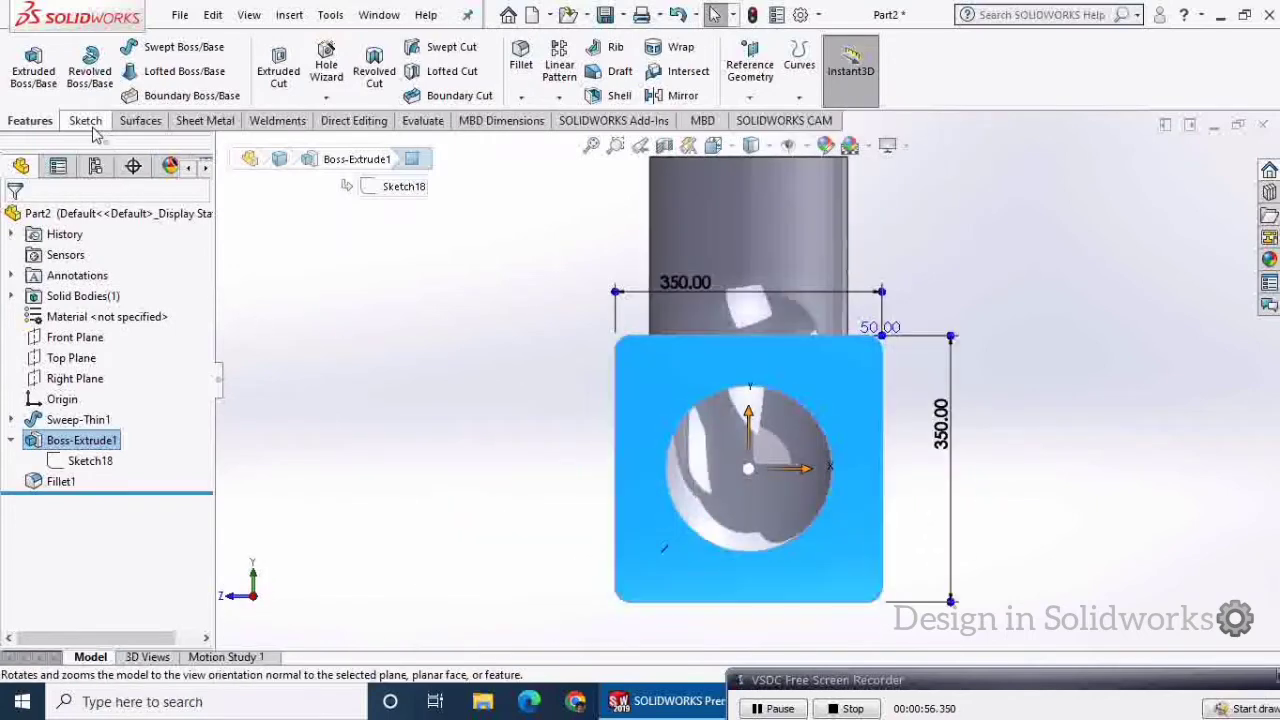
left_click(86, 121)
left_click(26, 62)
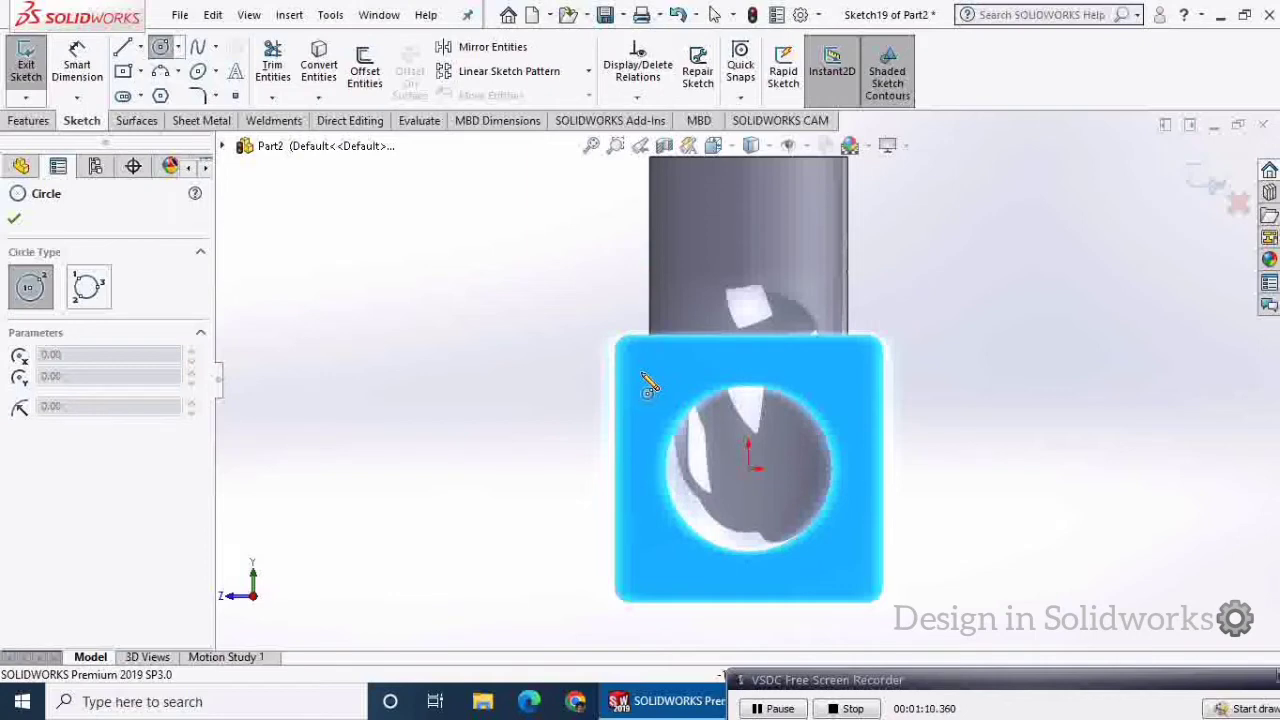
- Sketch a circle near the plate's upper-left corner and dimension its diameter to 60 mm
left_click(644, 365)
left_click(647, 380)
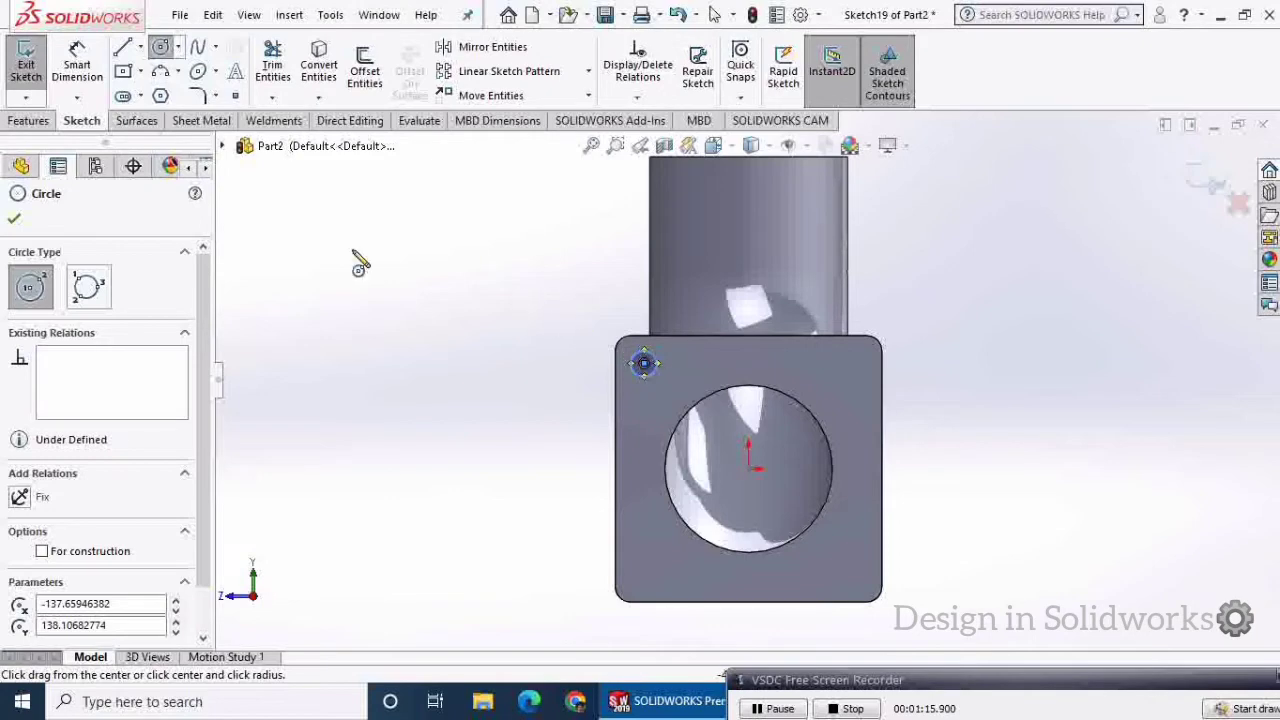
left_click(77, 62)
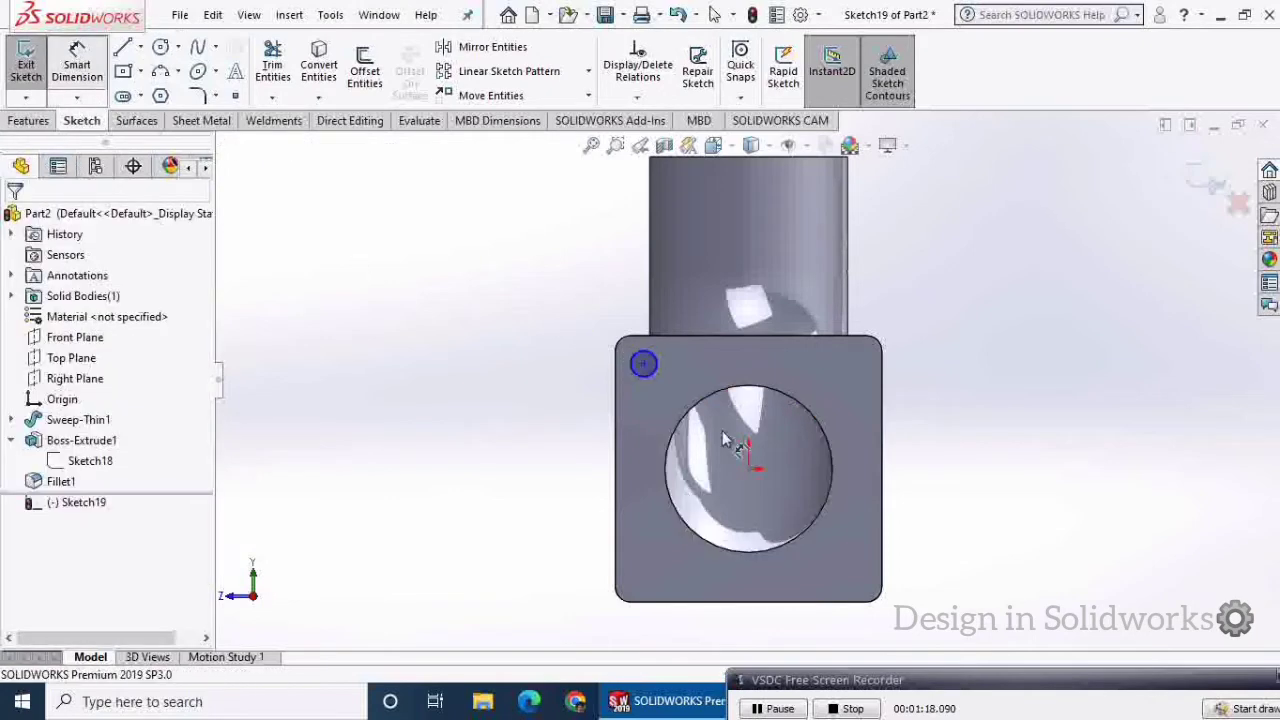
left_click(659, 364)
left_click(689, 355)
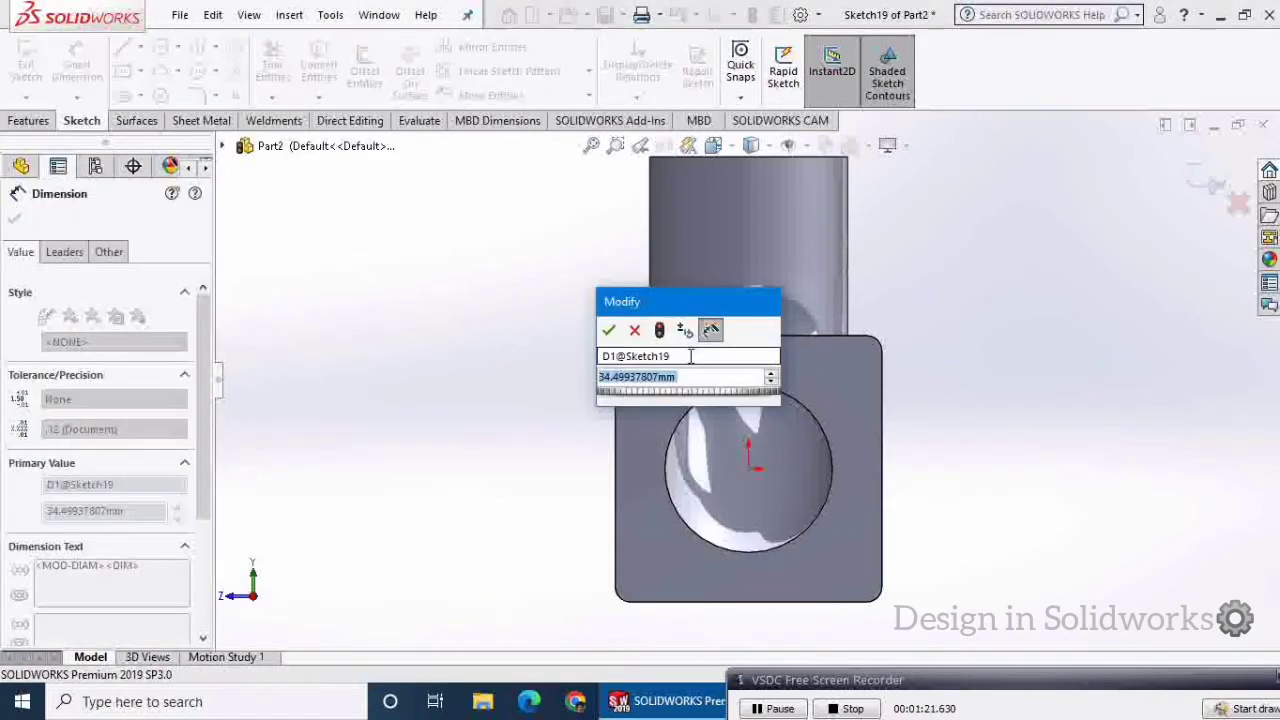
type("60")
key("Return")
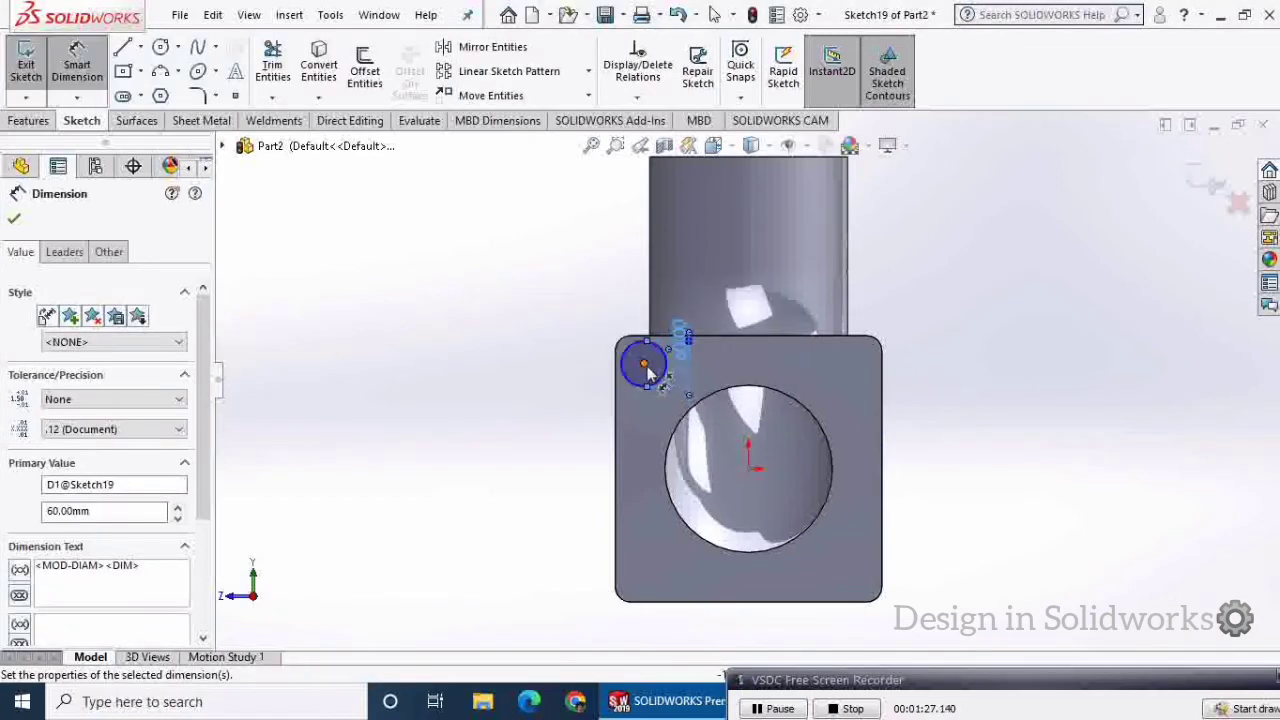
- Dimension the vertical distance between the corner circle's centre and the origin to 130 mm
left_click(645, 365)
left_click(748, 467)
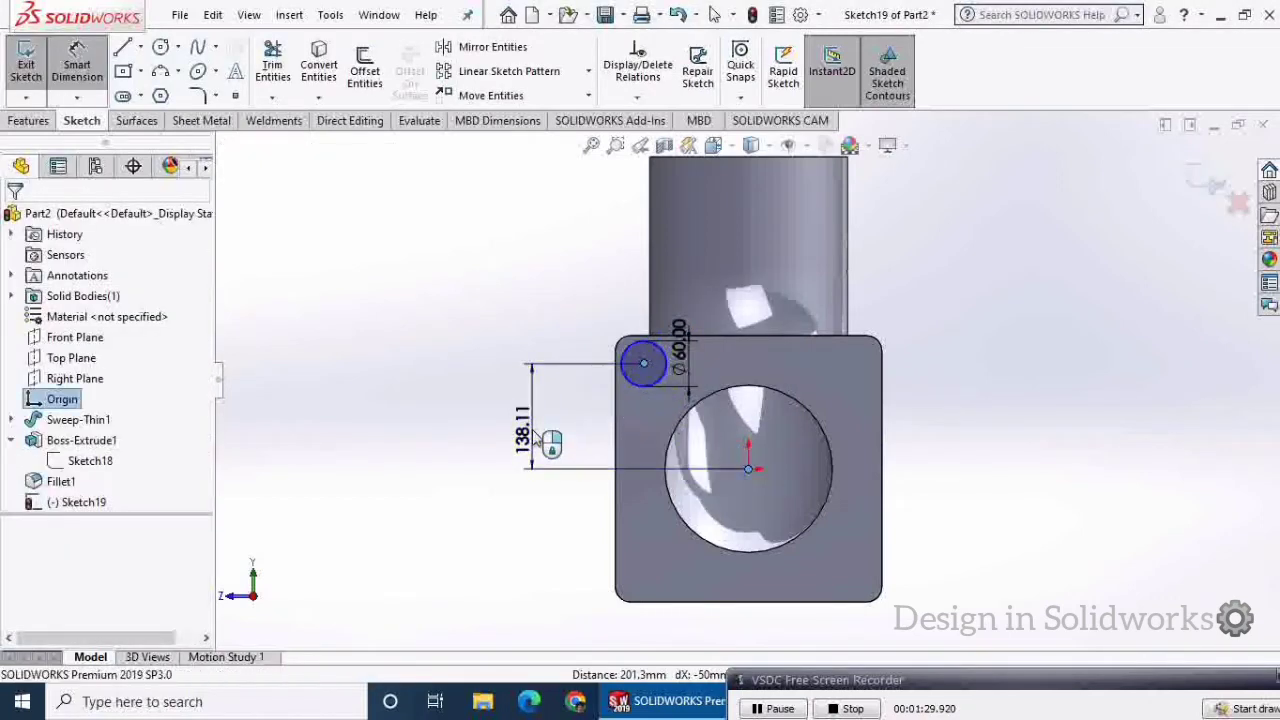
left_click(537, 441)
type("13")
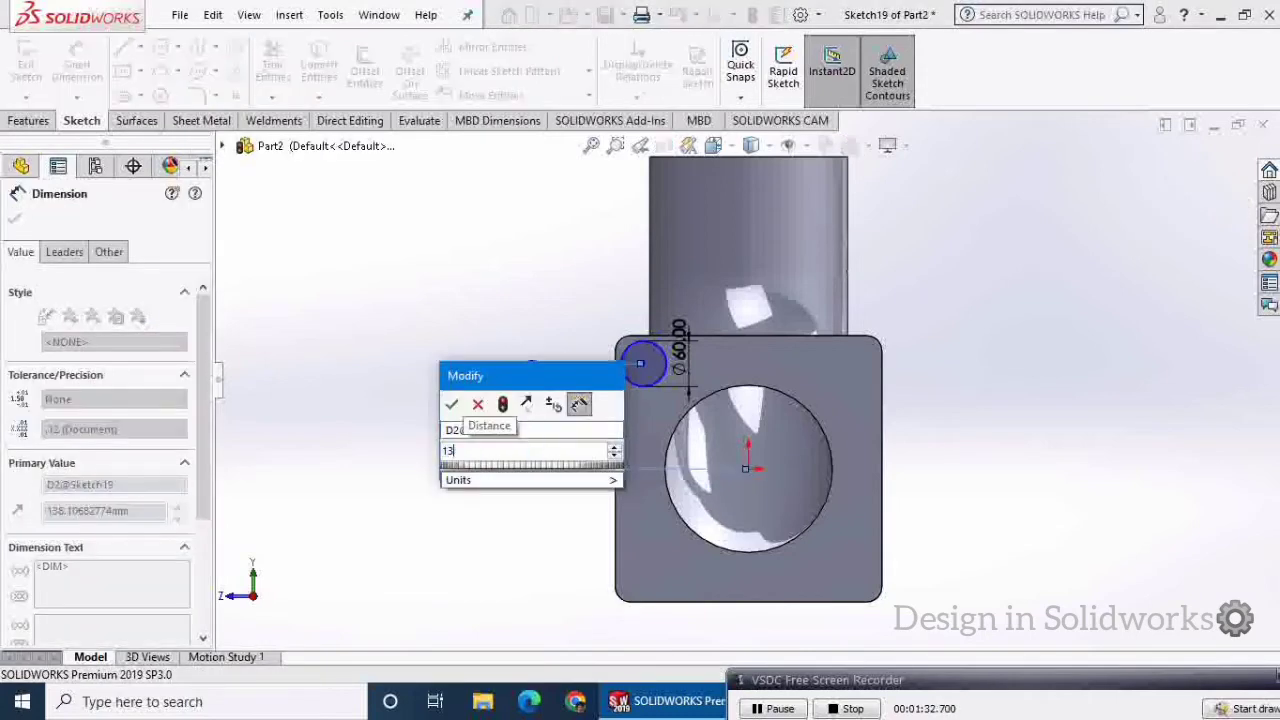
type("0")
key("Return")
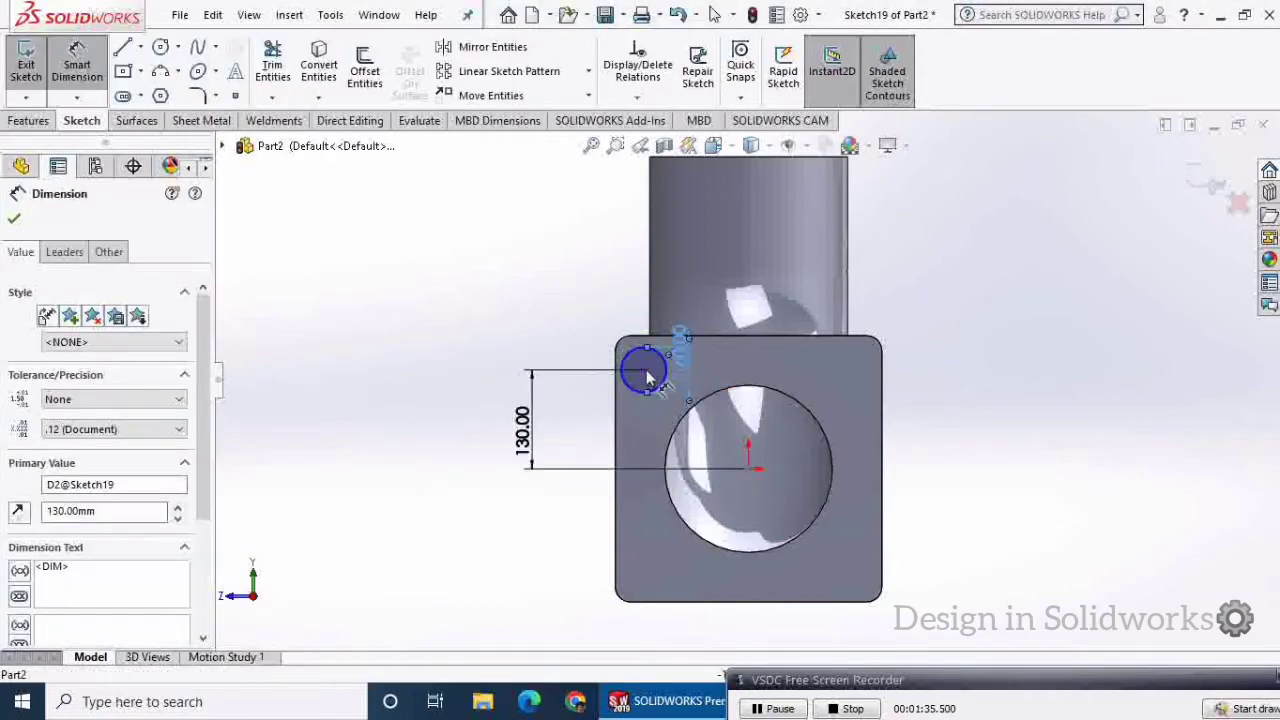
- Dimension the horizontal distance between the corner circle's centre and the origin to 130 mm
left_click(646, 372)
left_click(748, 466)
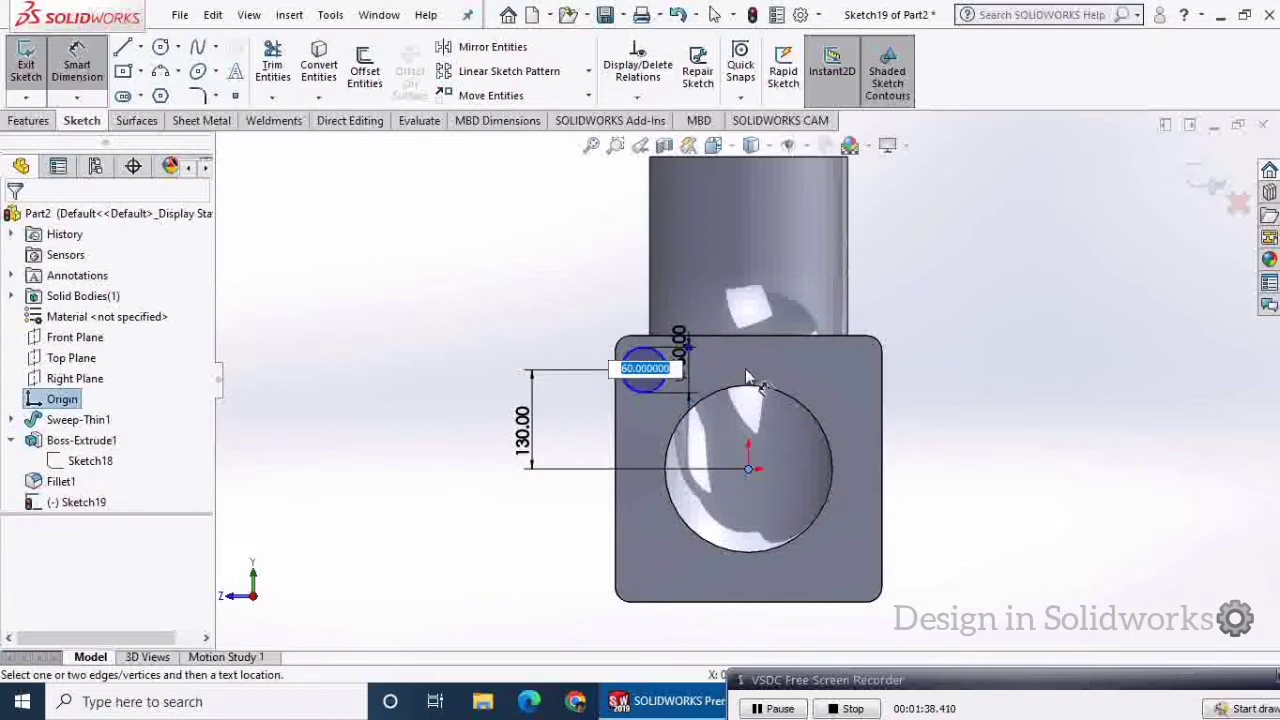
key("Return")
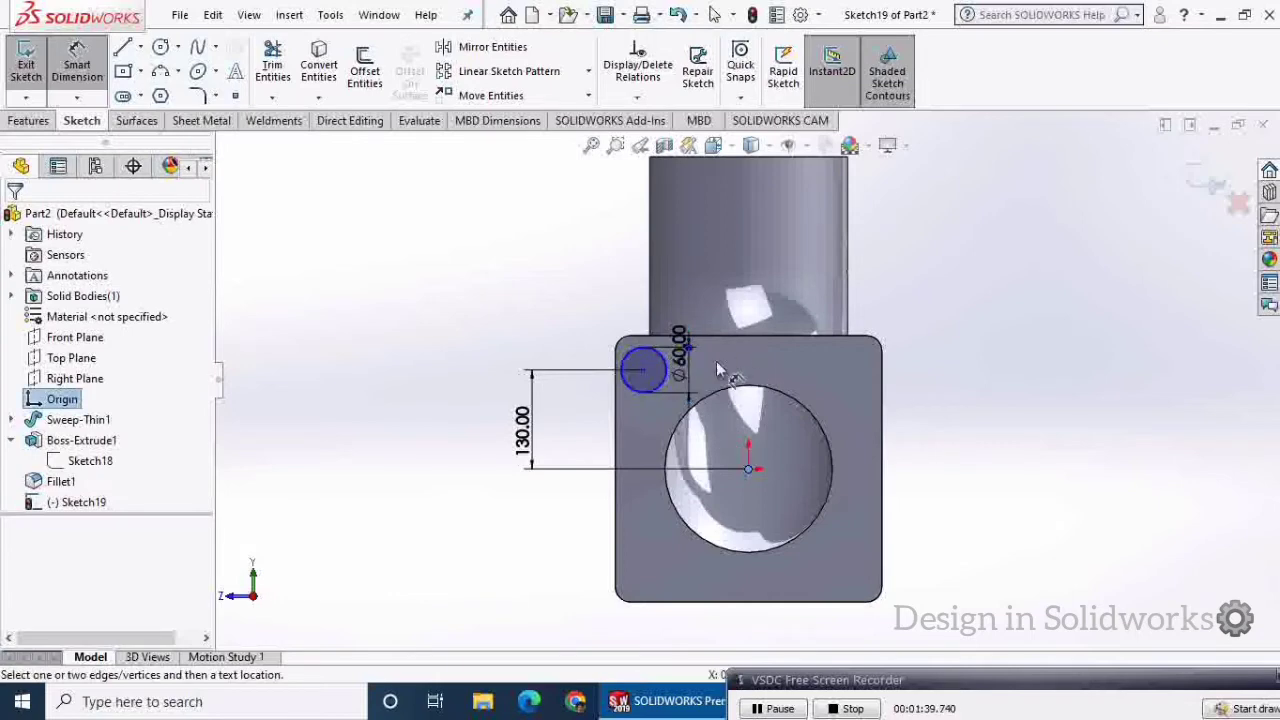
left_click(643, 371)
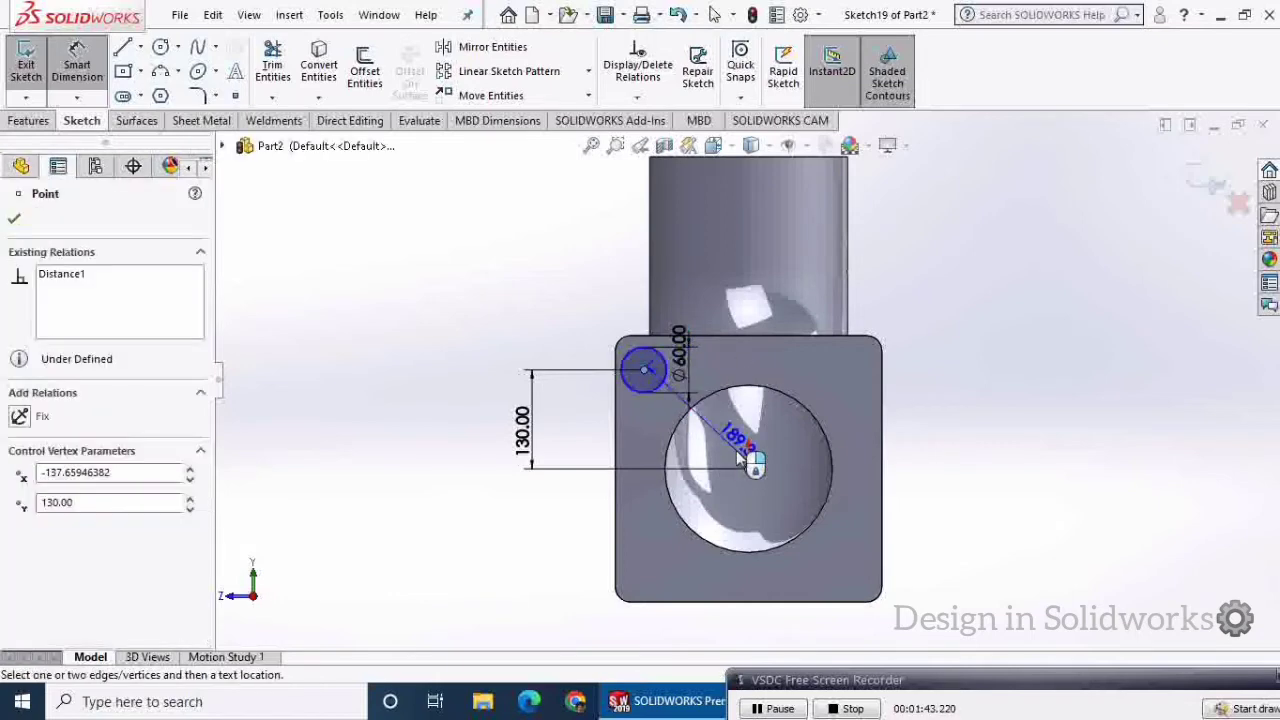
left_click(693, 285)
type("130")
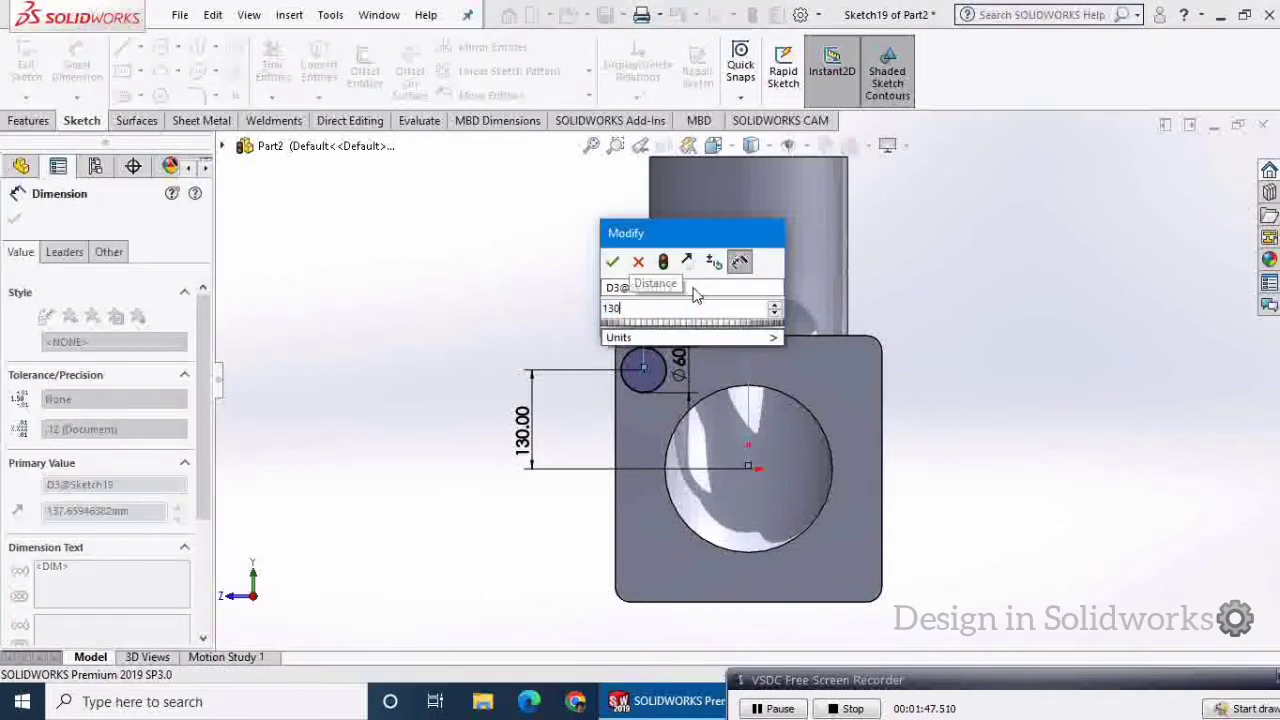
key("Return")
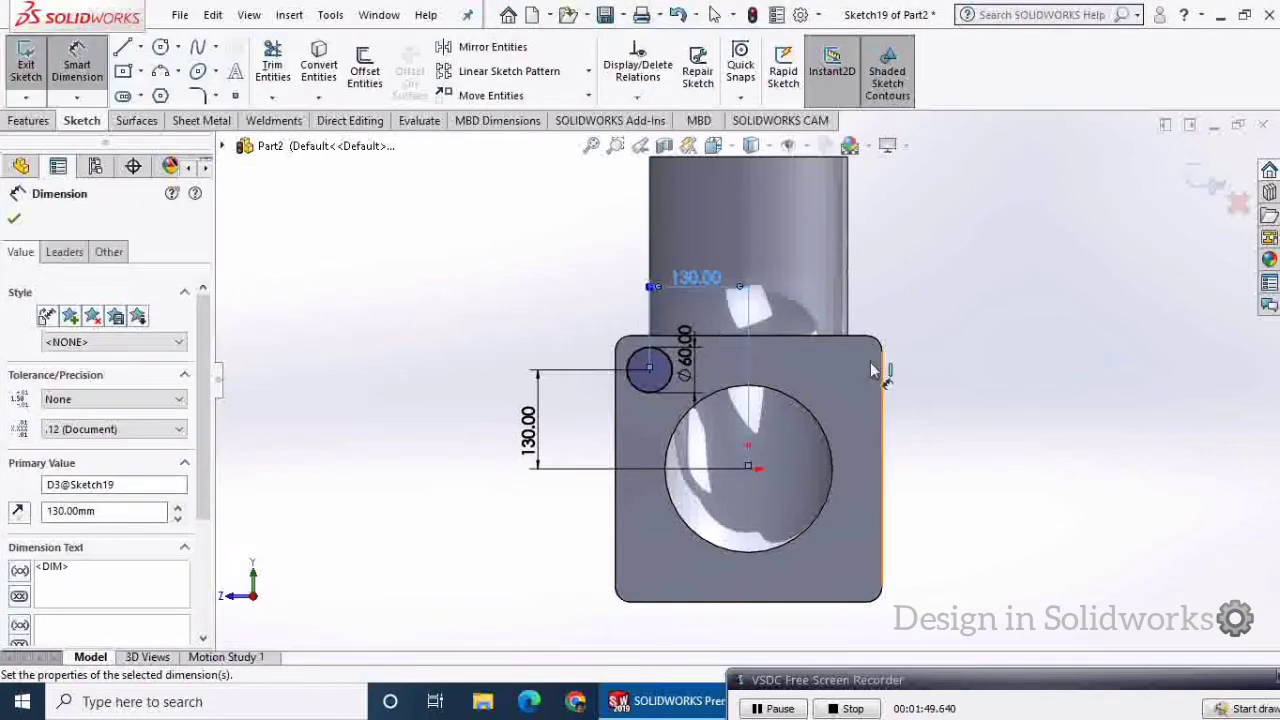
- Cut-extrude the 60 mm corner circle 10 mm deep into the plate's outer face
left_click(12, 219)
left_click(36, 121)
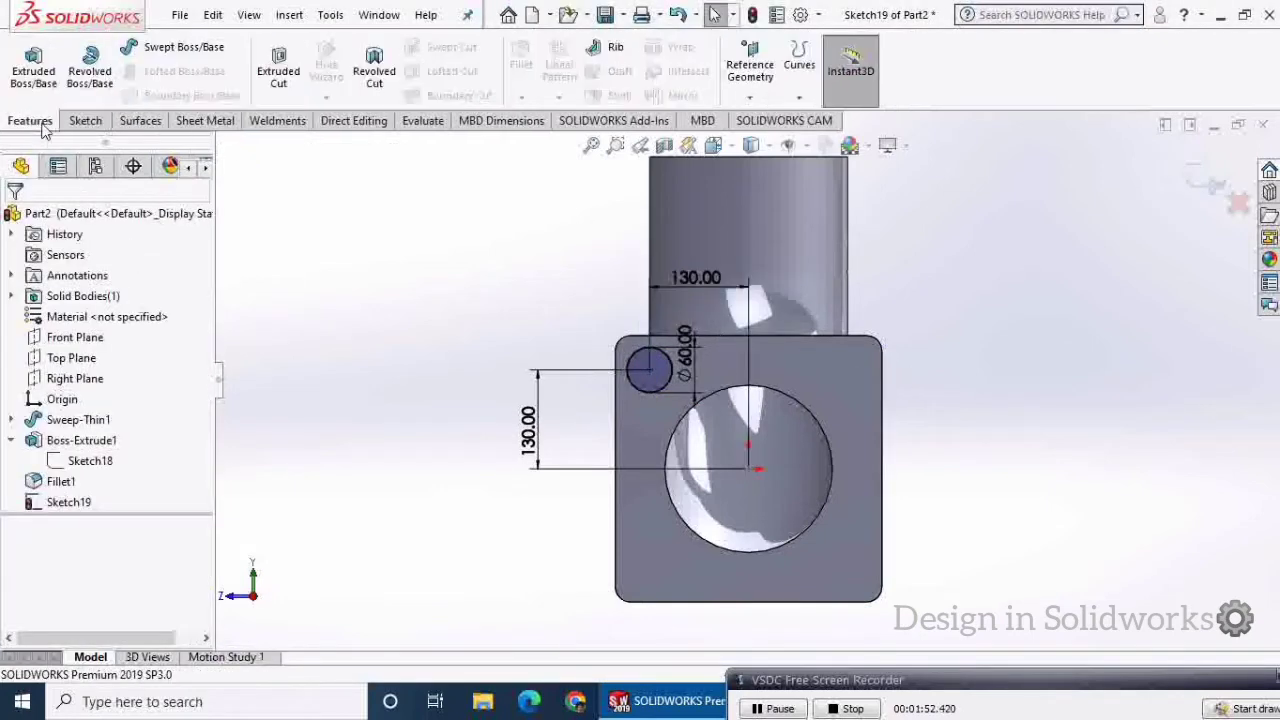
left_click(284, 78)
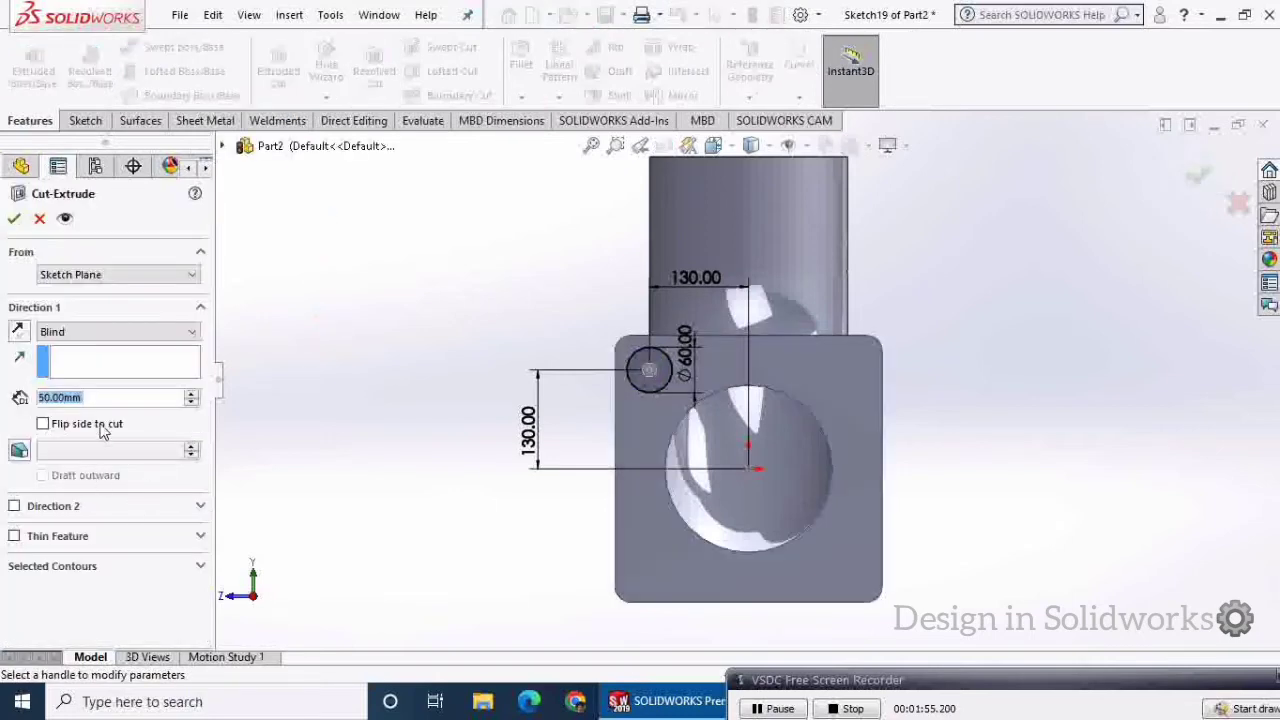
type("10")
key("Return")
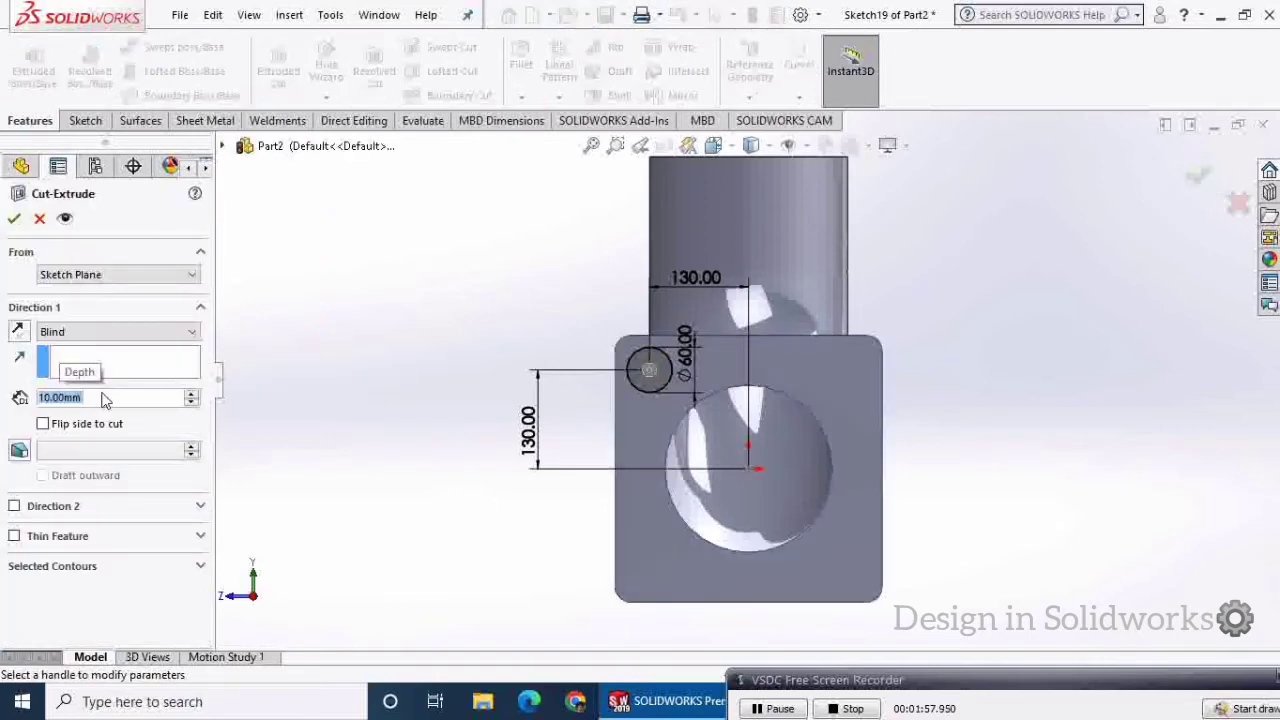
middle_click_drag(371, 378, 397, 386)
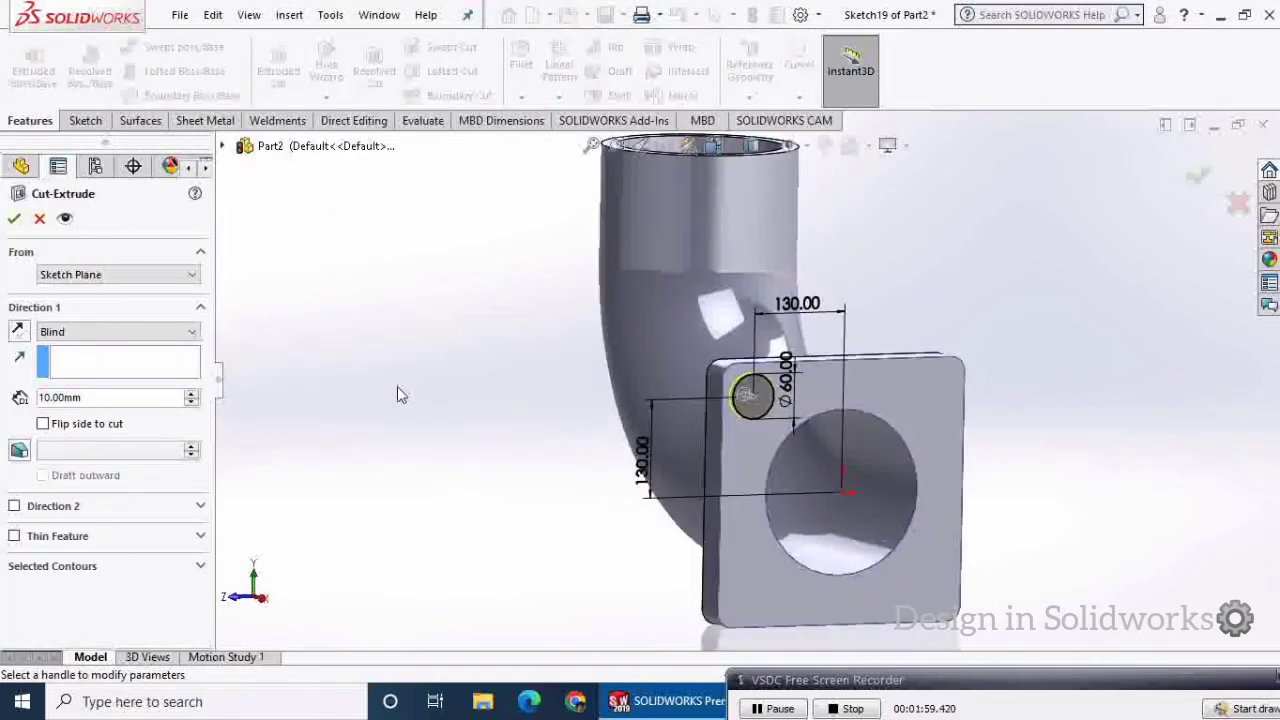
left_click(12, 219)
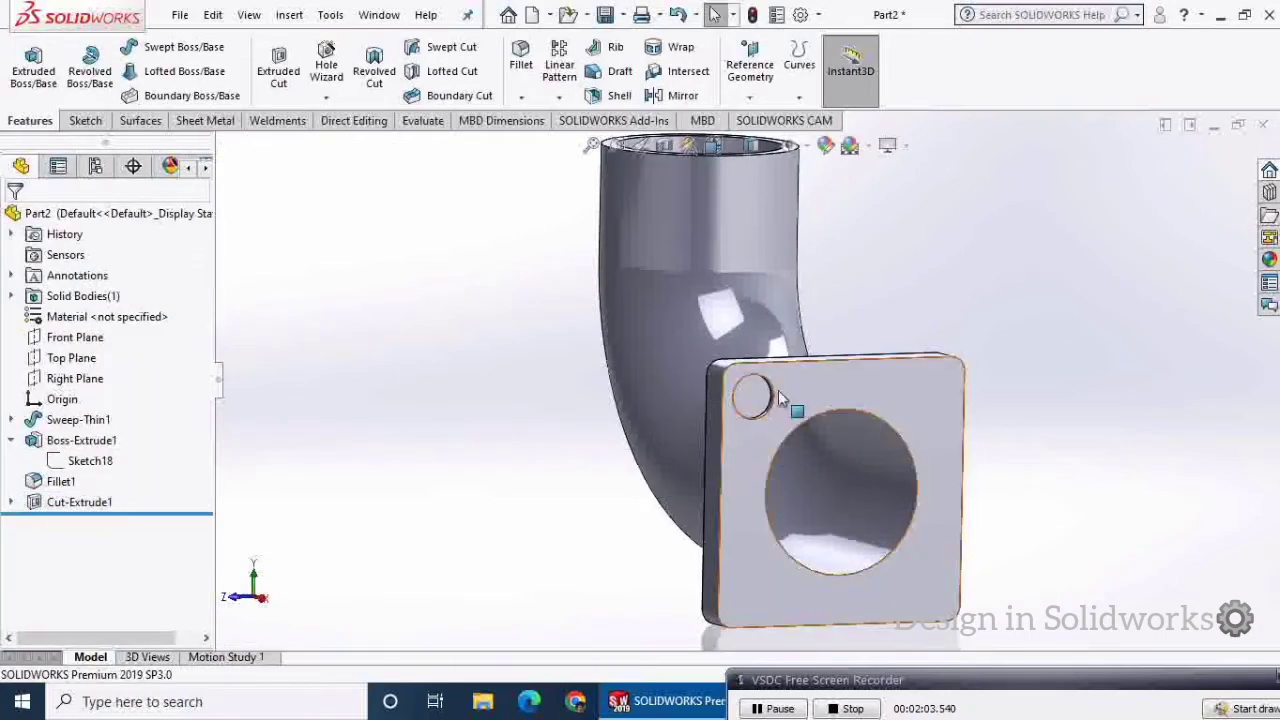
- Start a sketch on the corner recess's floor and draw a concentric circle about 30 mm in diameter
left_click(757, 392)
left_click(835, 328)
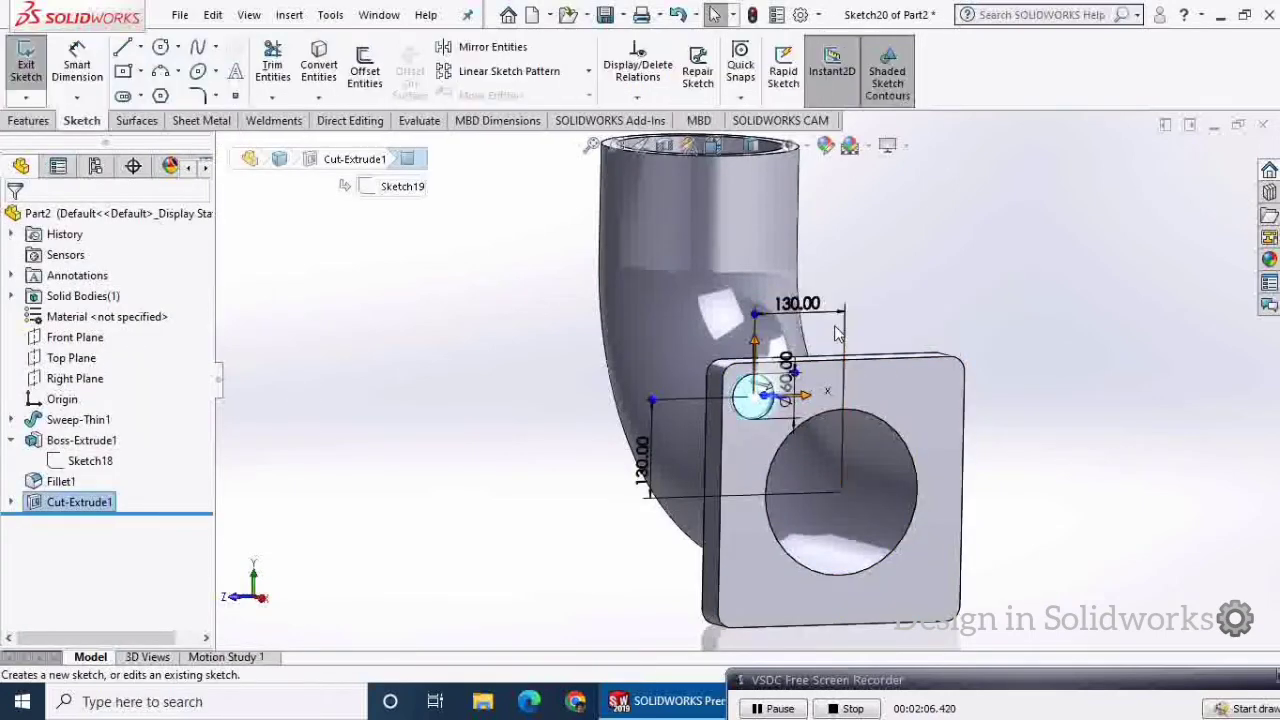
key("space")
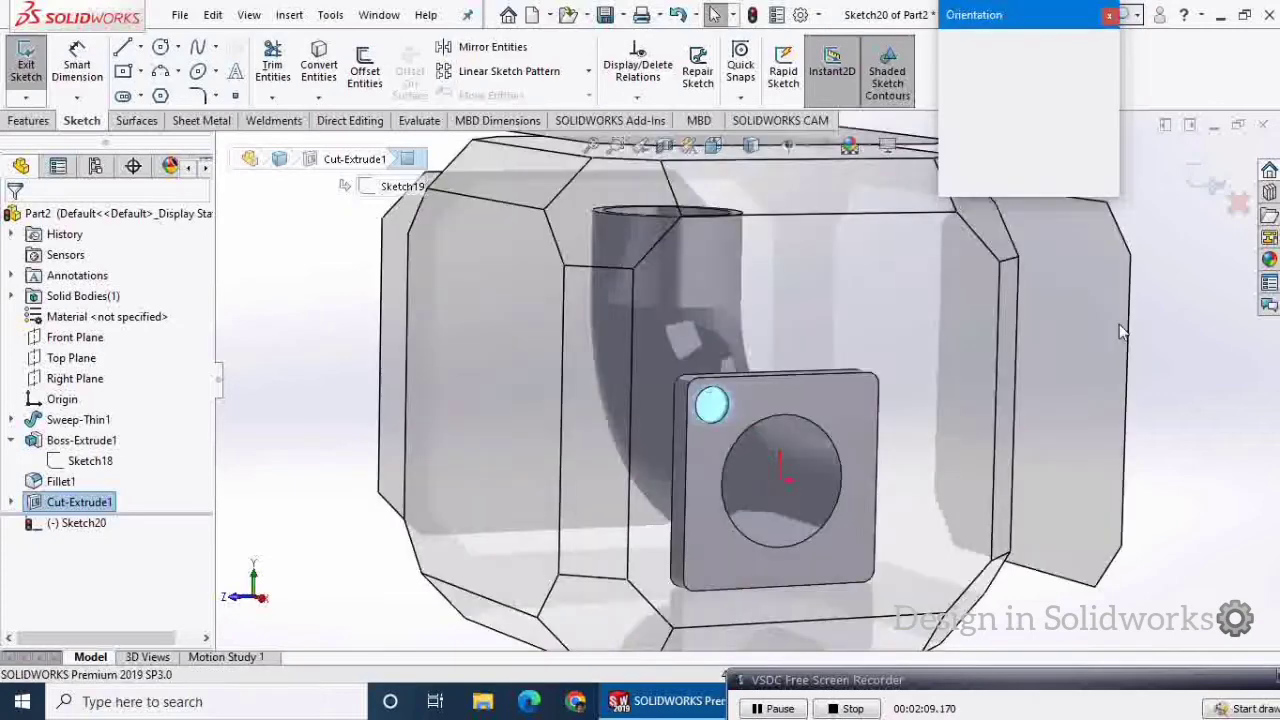
key("ctrl+8")
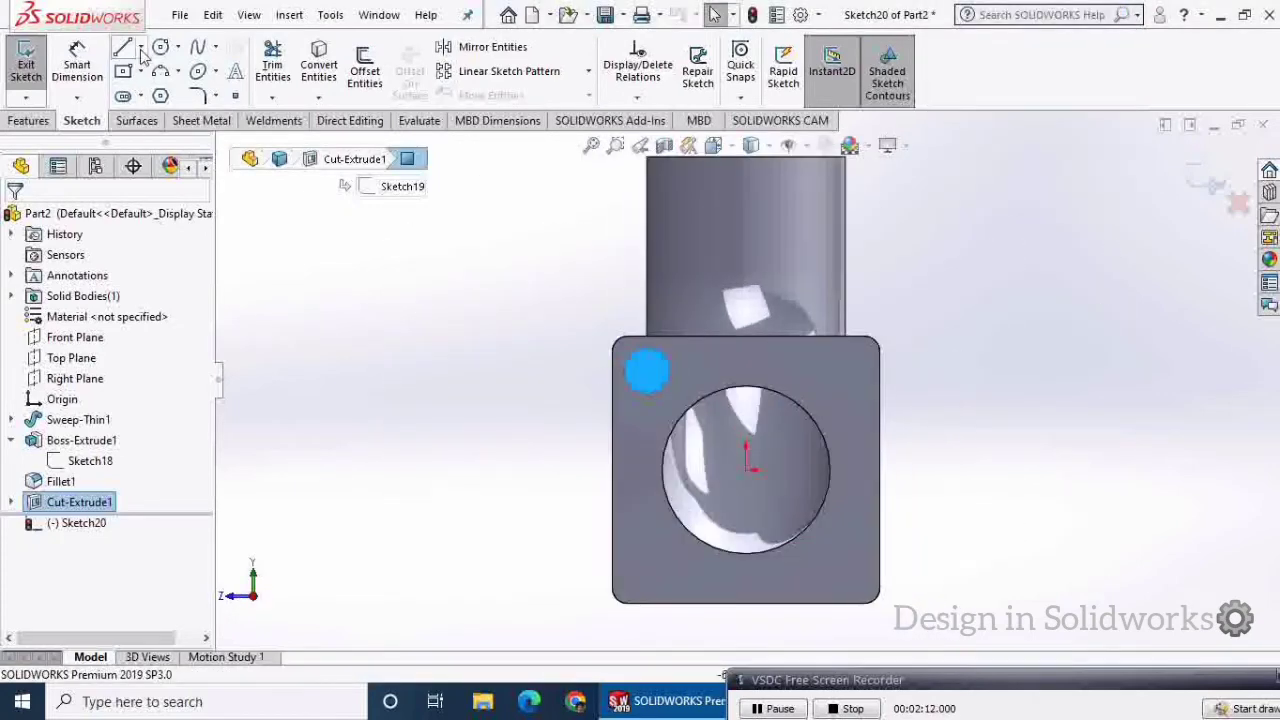
left_click(160, 47)
left_click(647, 371)
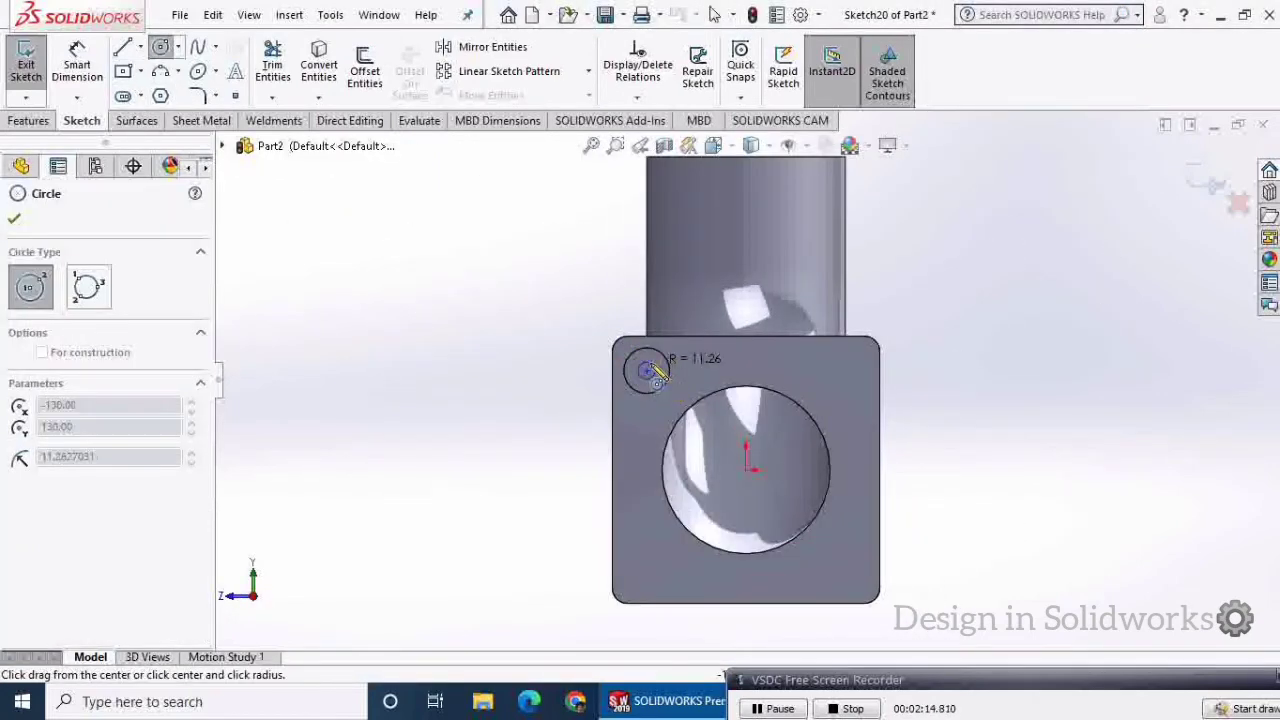
left_click(658, 371)
key("Escape")
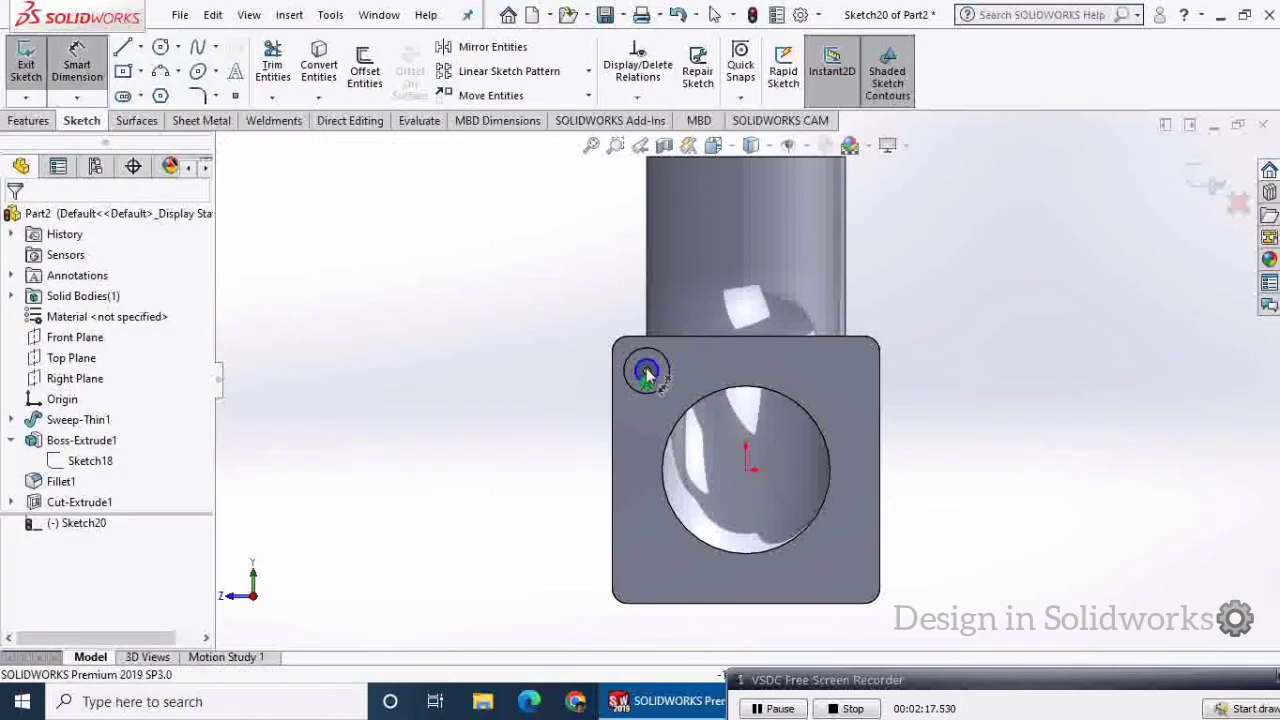
- Dimension the diameter of the small circle inside the recess to 30 mm
left_click(658, 371)
left_click(593, 287)
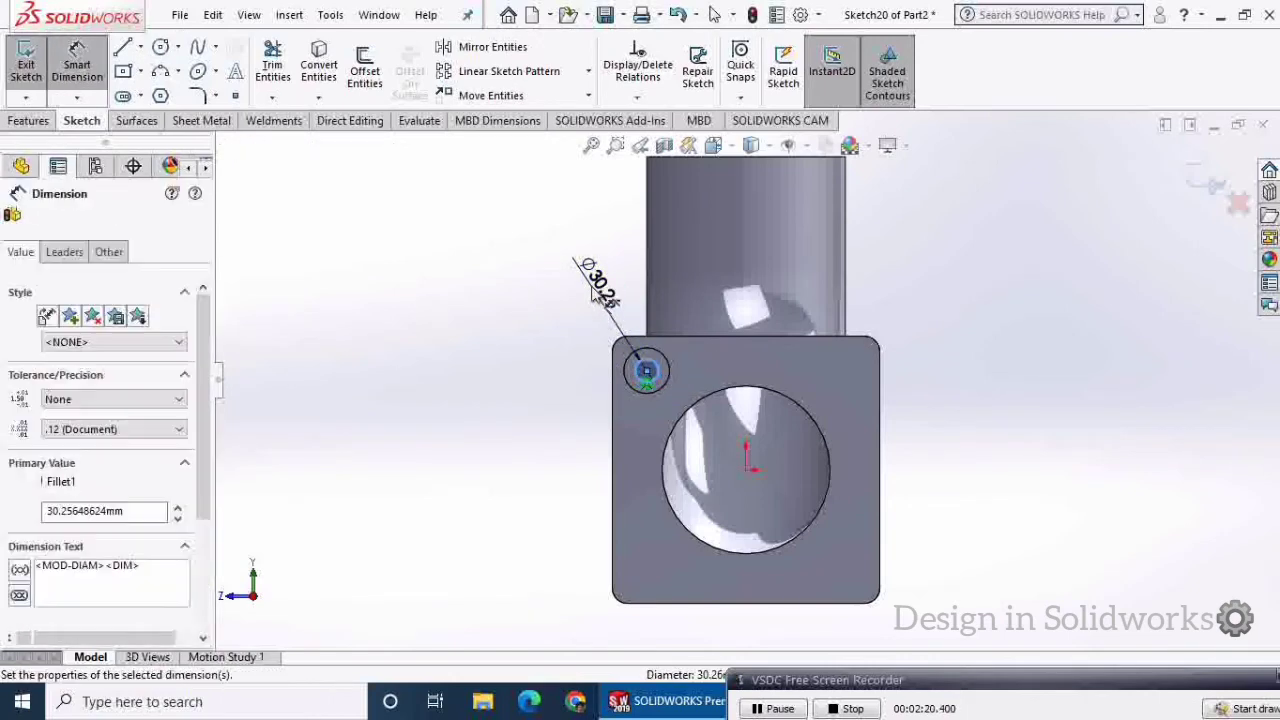
type("30")
key("Return")
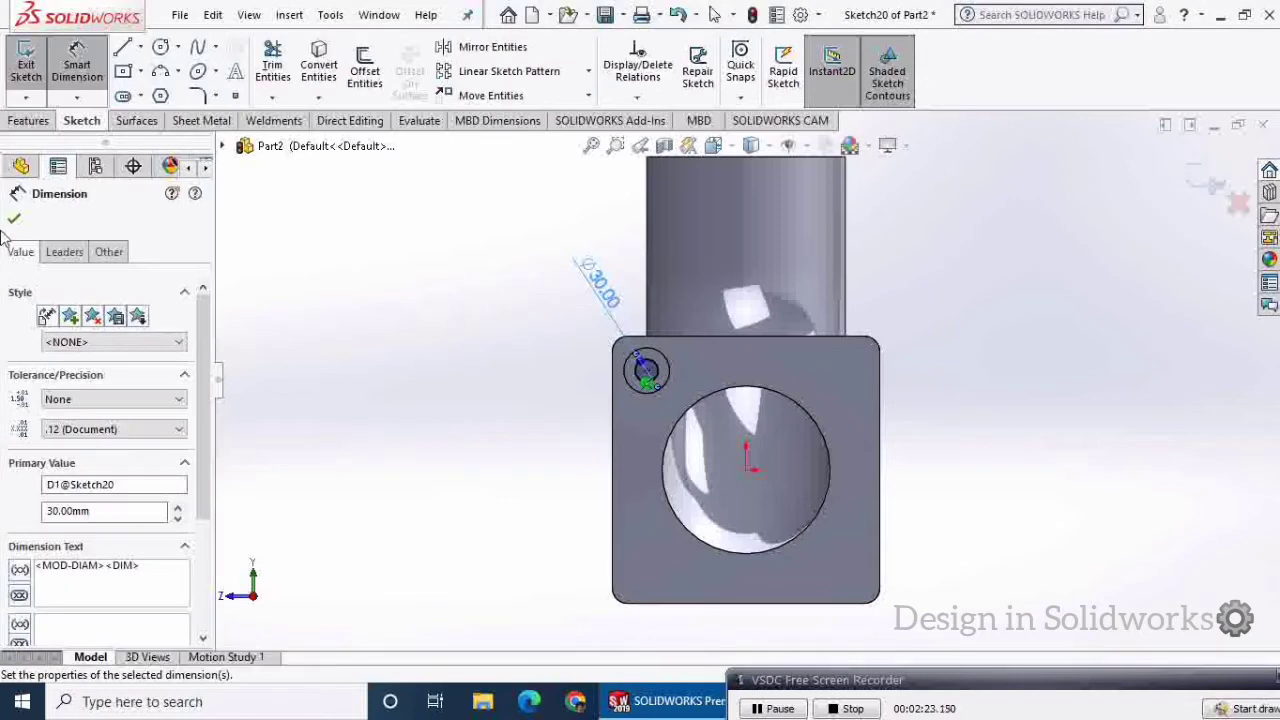
left_click(14, 218)
- Cut-extrude the 30 mm circle with the Through All end condition
left_click(28, 120)
left_click(277, 72)
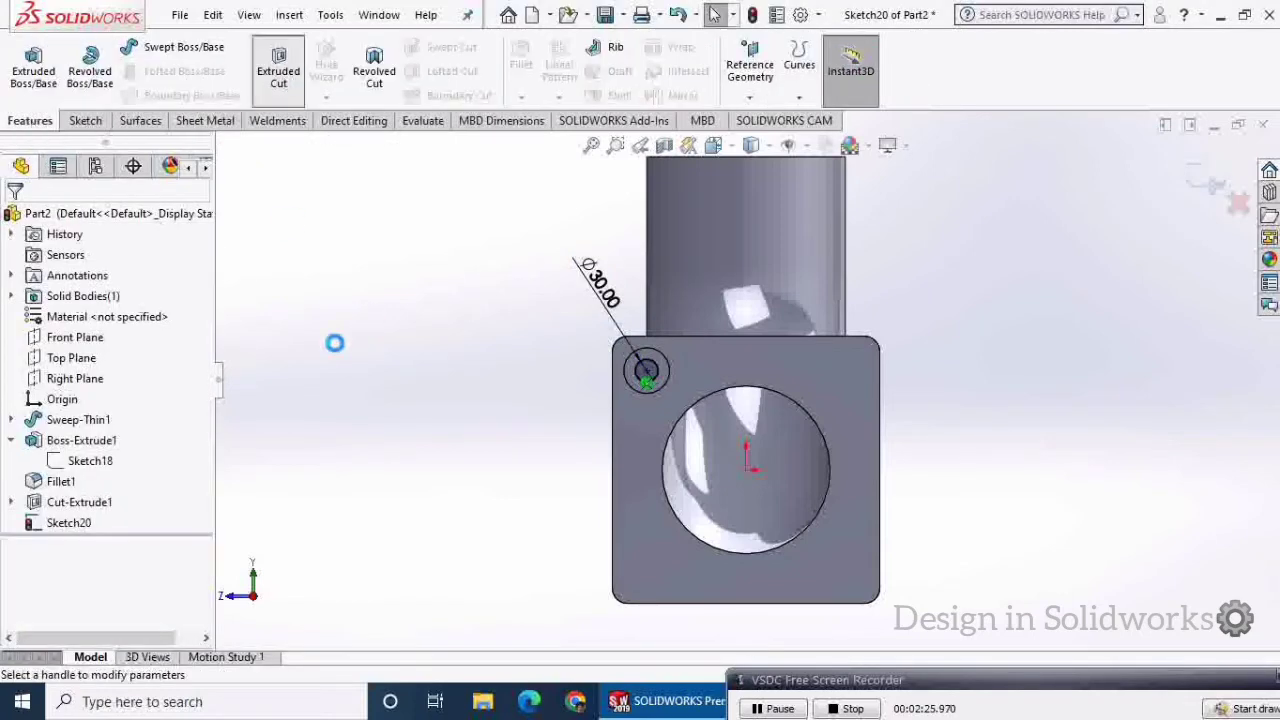
left_click(84, 329)
left_click(80, 361)
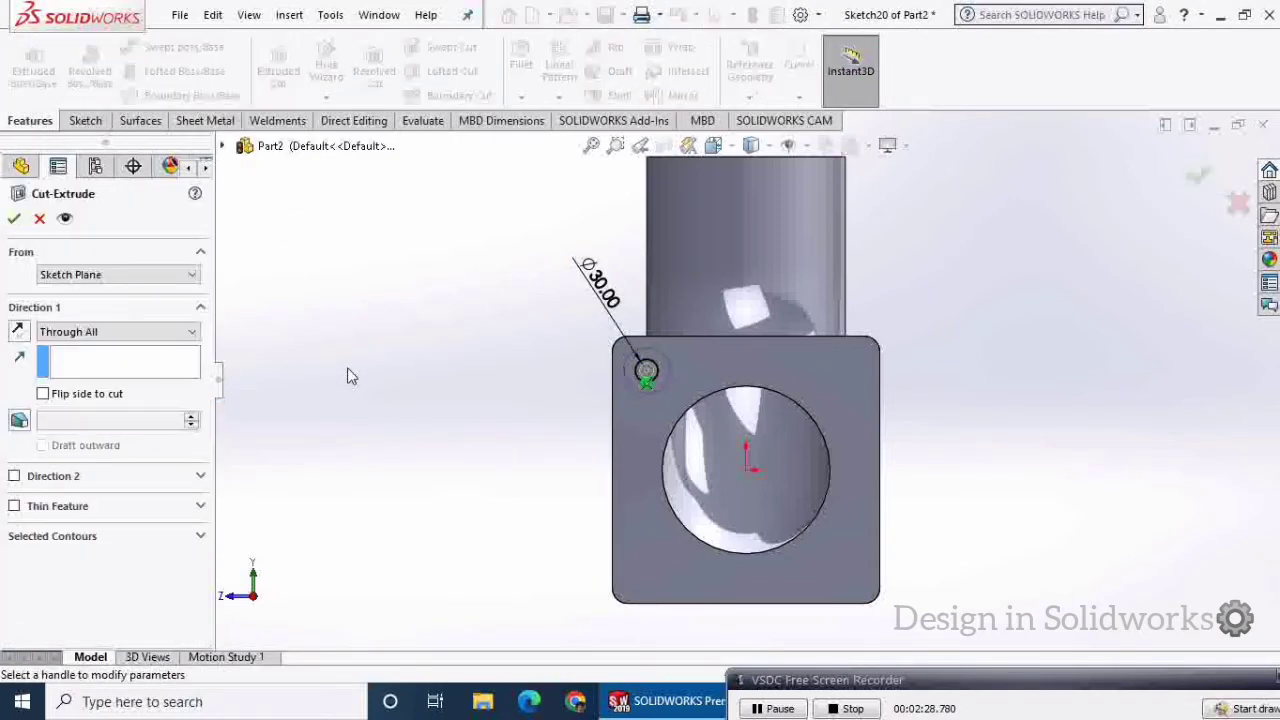
middle_click_drag(347, 371, 384, 390)
left_click(14, 219)
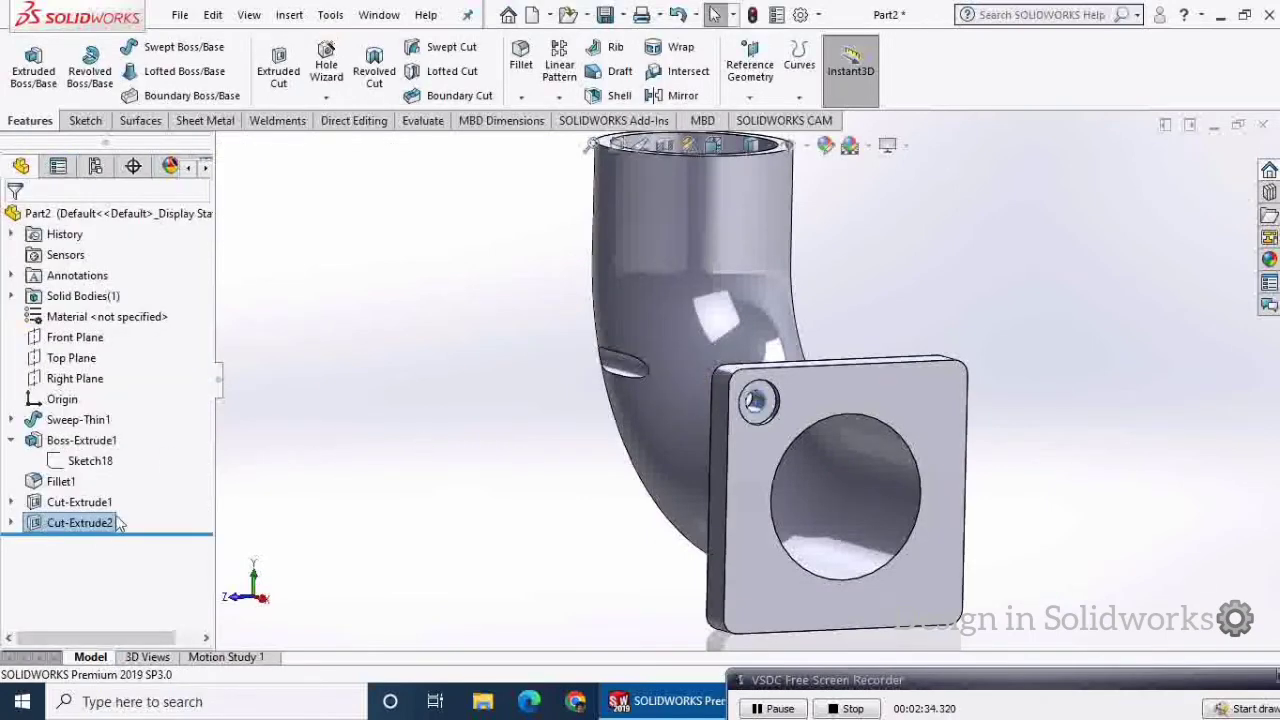
- Edit the 30 mm hole's cut to use a Blind end condition with a depth of 155 mm
left_click(115, 519)
left_click(110, 462)
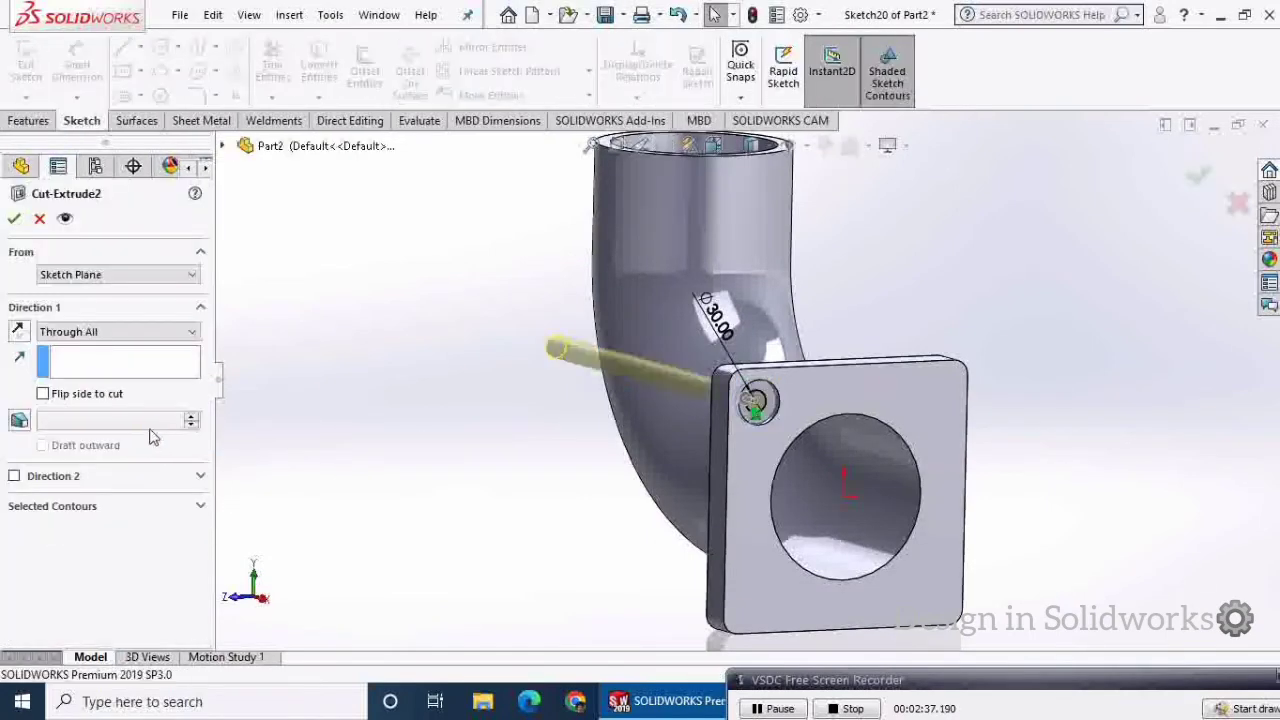
left_click(115, 331)
left_click(80, 346)
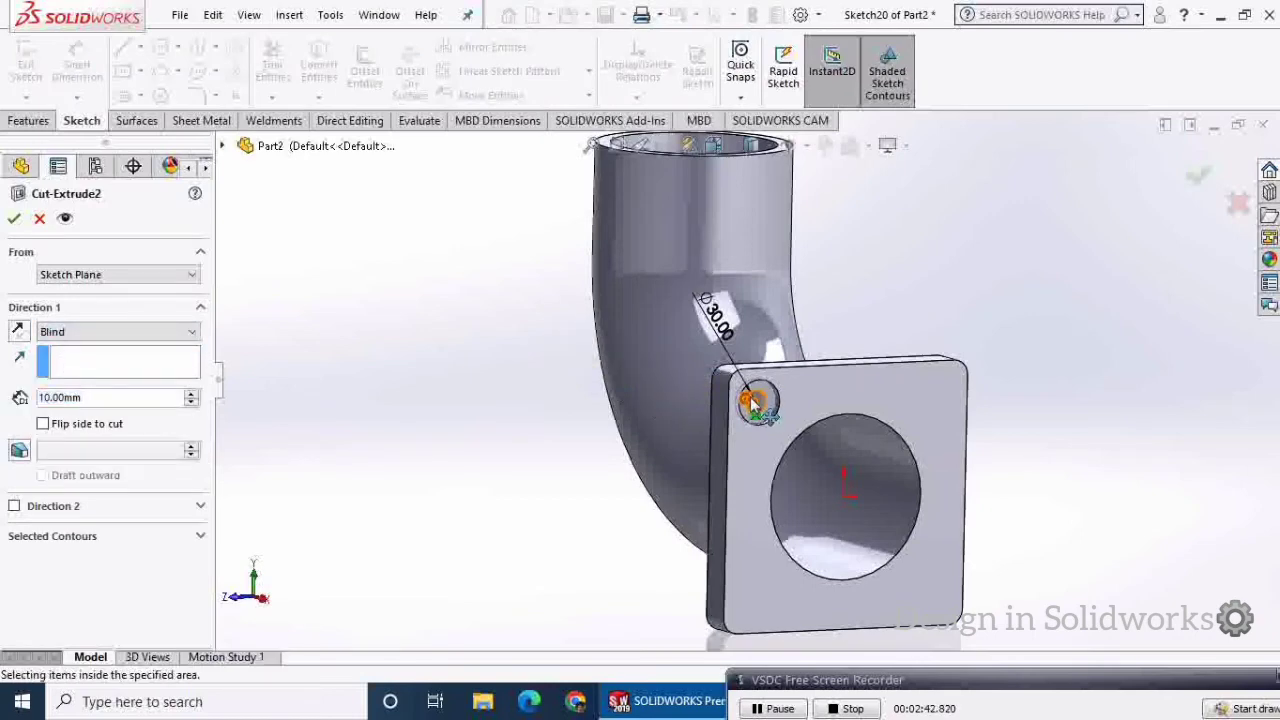
left_click_drag(755, 403, 740, 392)
middle_click_drag(740, 392, 258, 428)
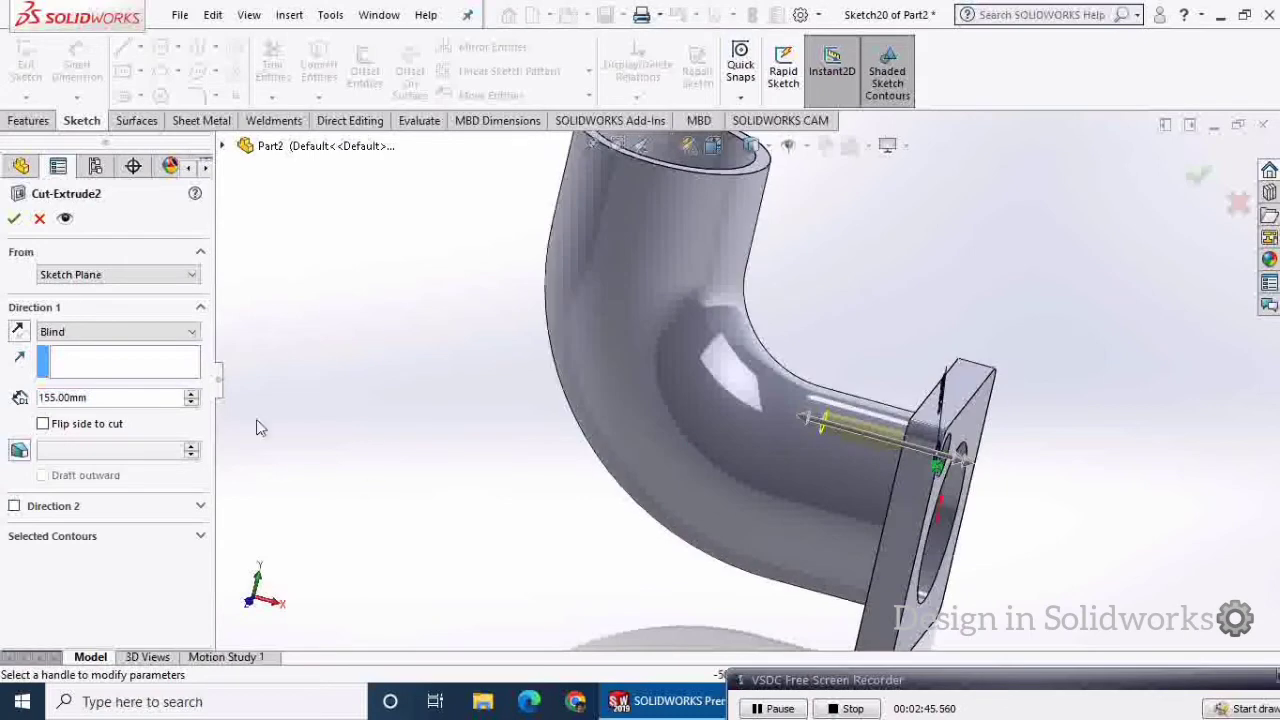
left_click(14, 218)
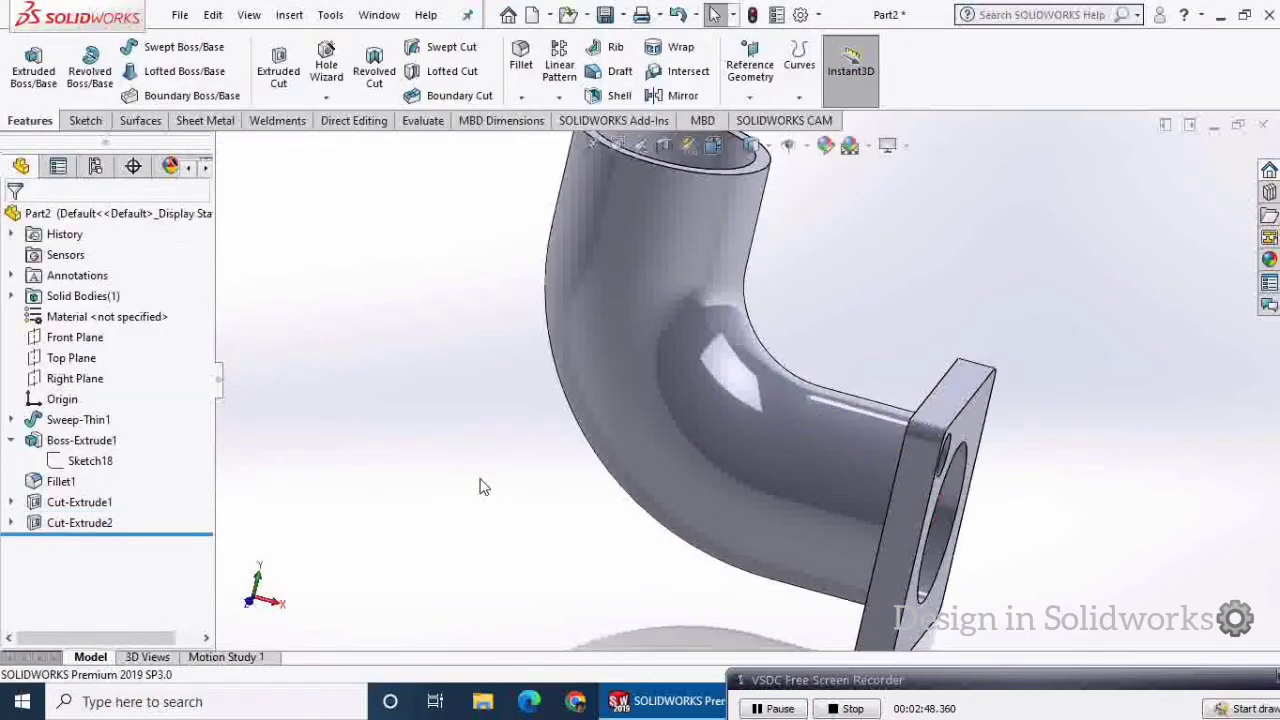
- Set up a circular pattern of both corner hole cuts around the central bore's circular edge
middle_click_drag(1012, 480, 740, 512)
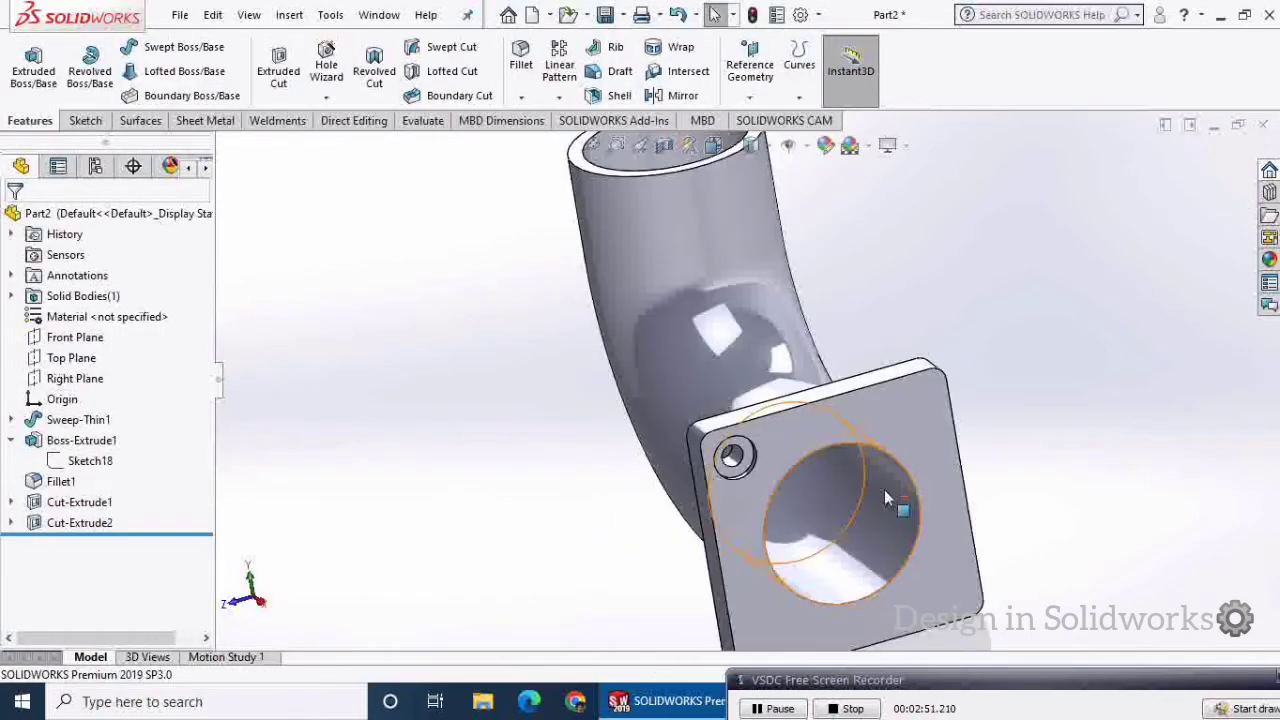
left_click(559, 97)
left_click(580, 145)
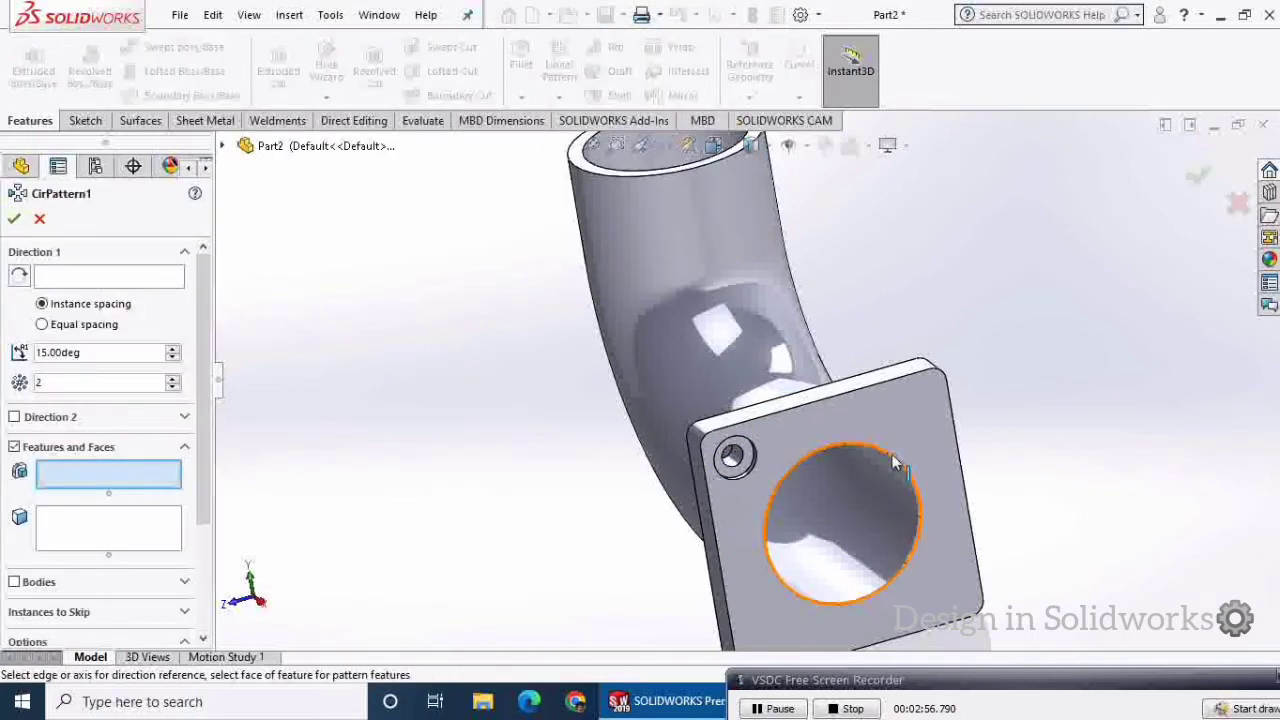
left_click(113, 276)
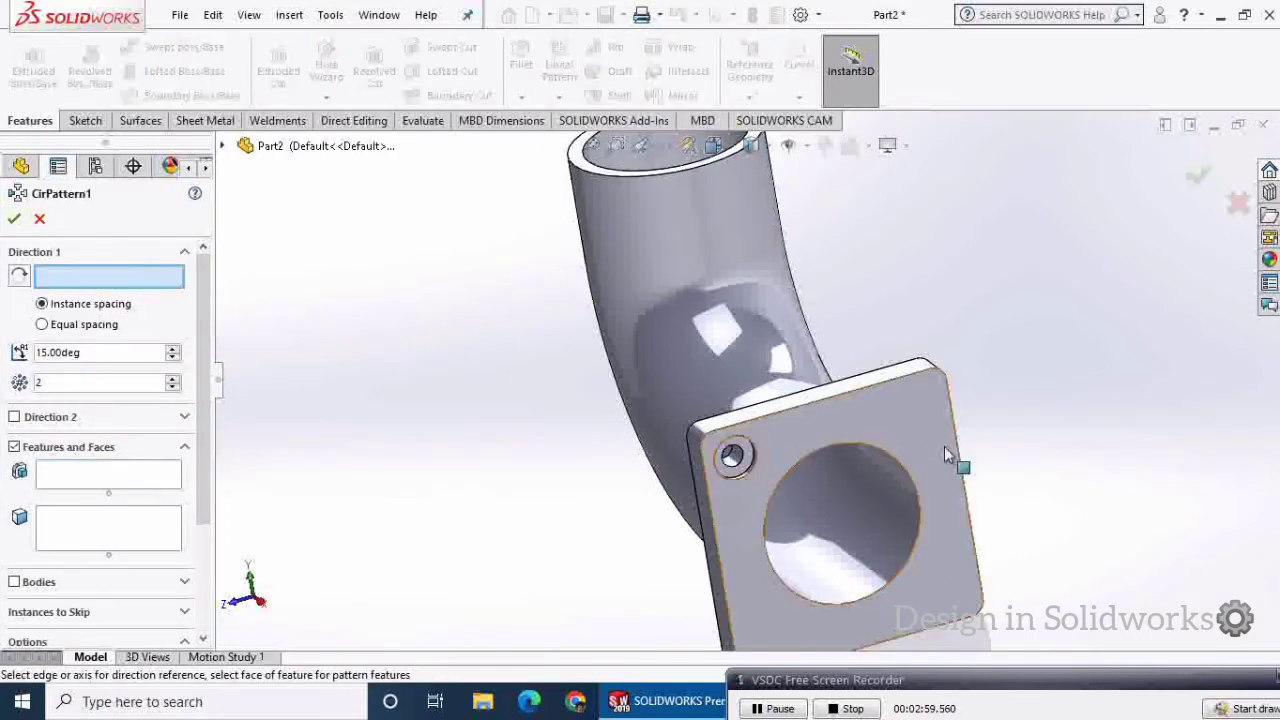
left_click(904, 468)
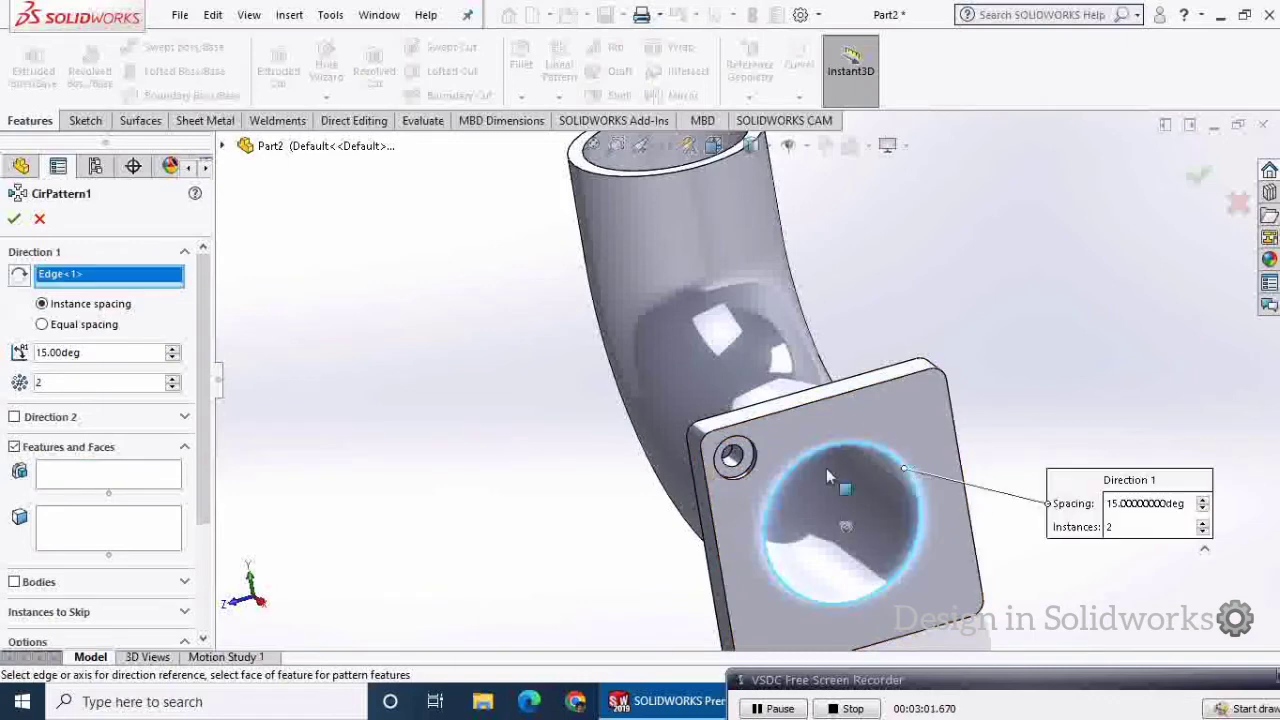
left_click(109, 478)
left_click(222, 146)
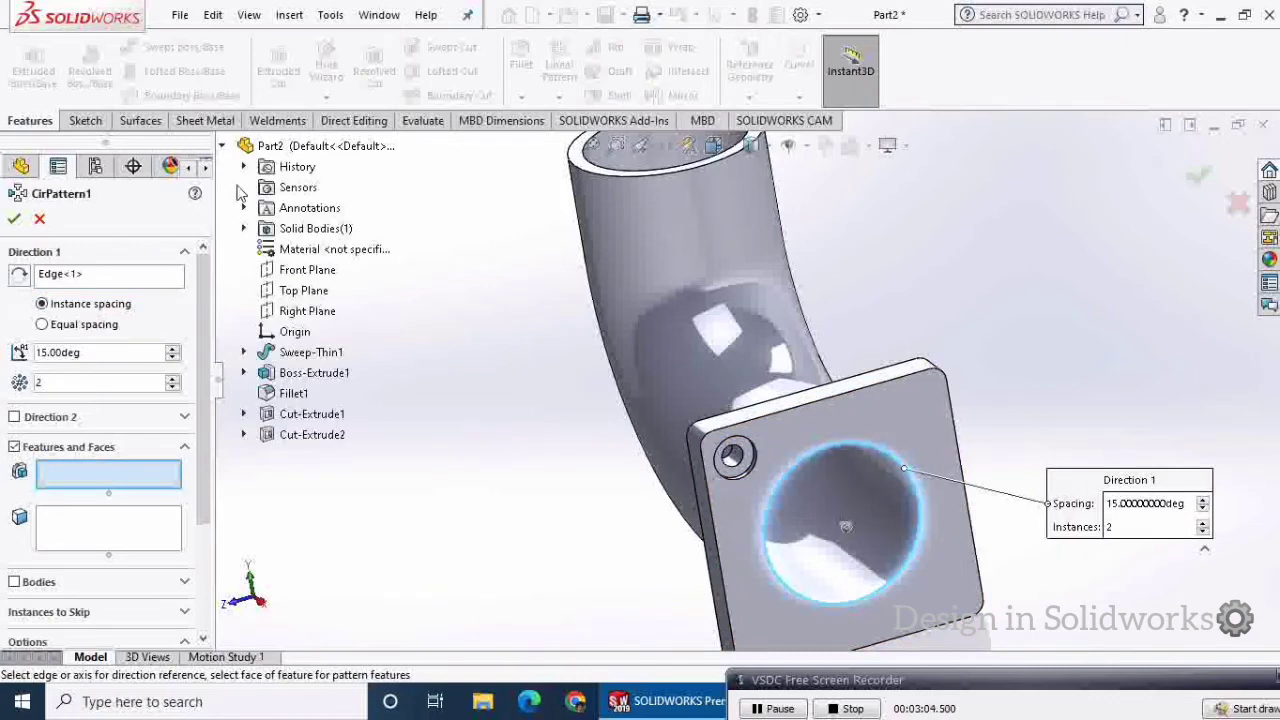
left_click(322, 418)
left_click(314, 434)
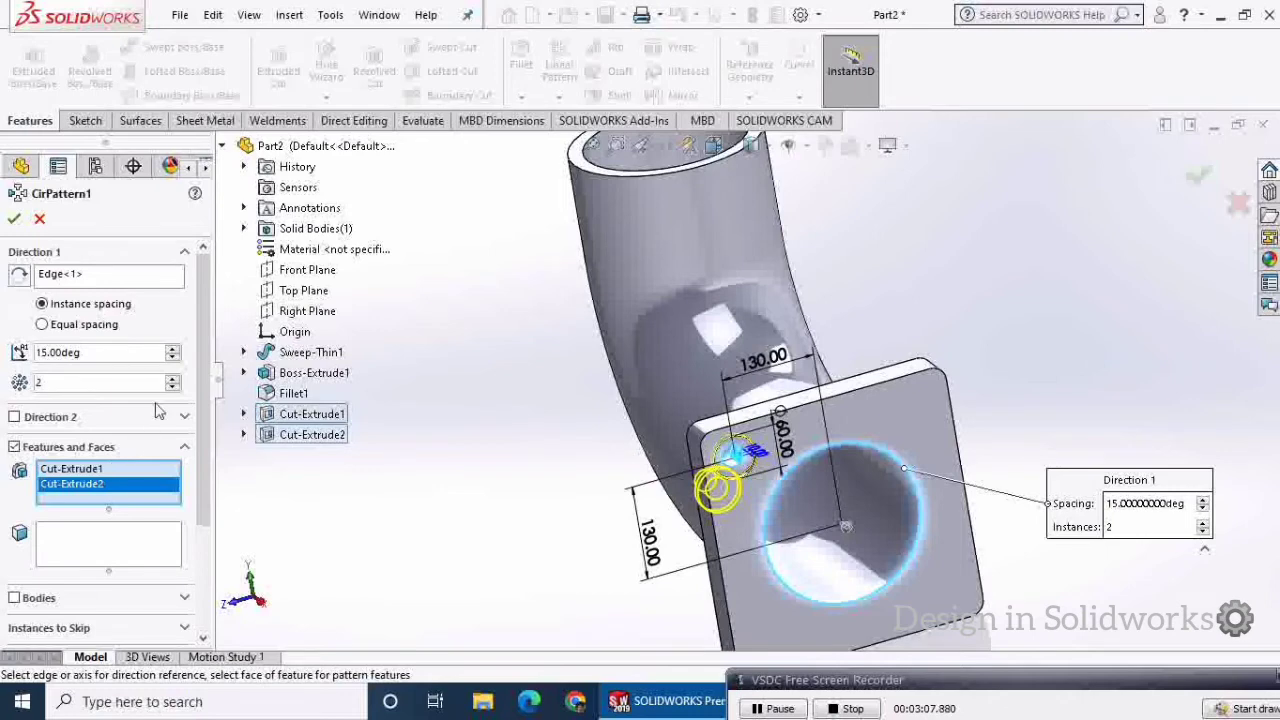
- Try to set the circular pattern to three instances with an angle of 360°
middle_click_drag(398, 570, 365, 513)
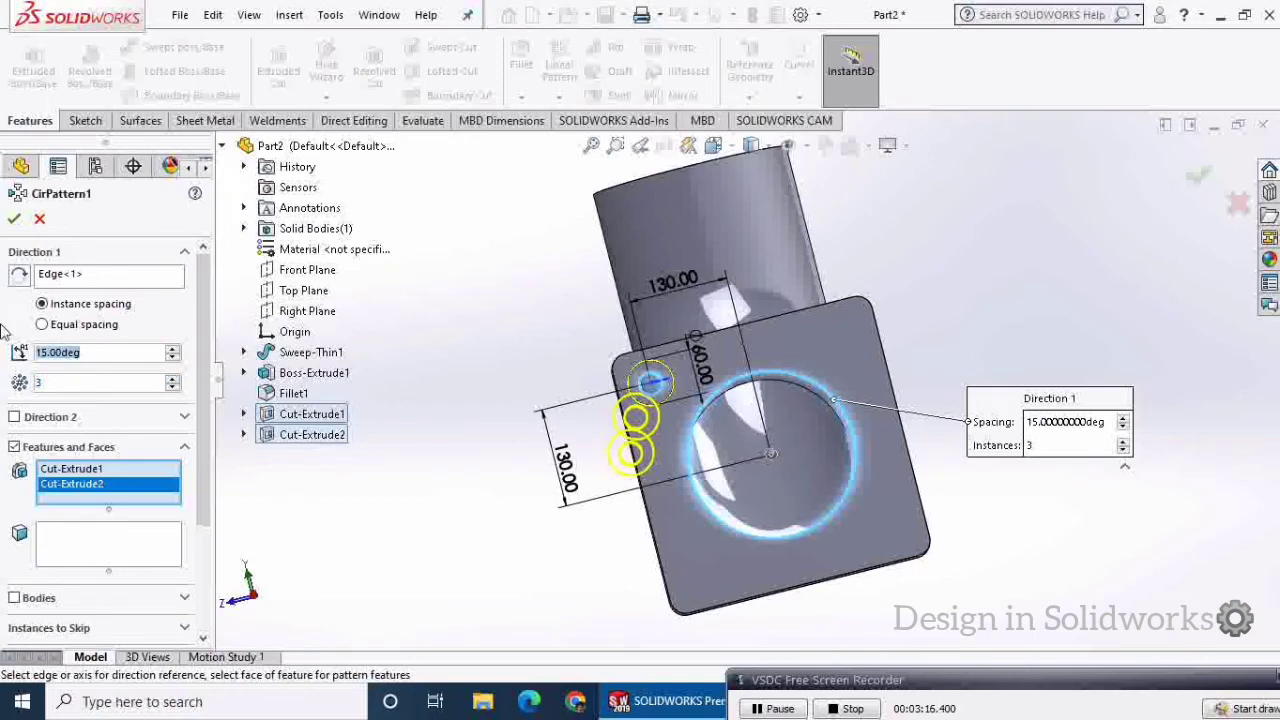
type("360")
key("Return")
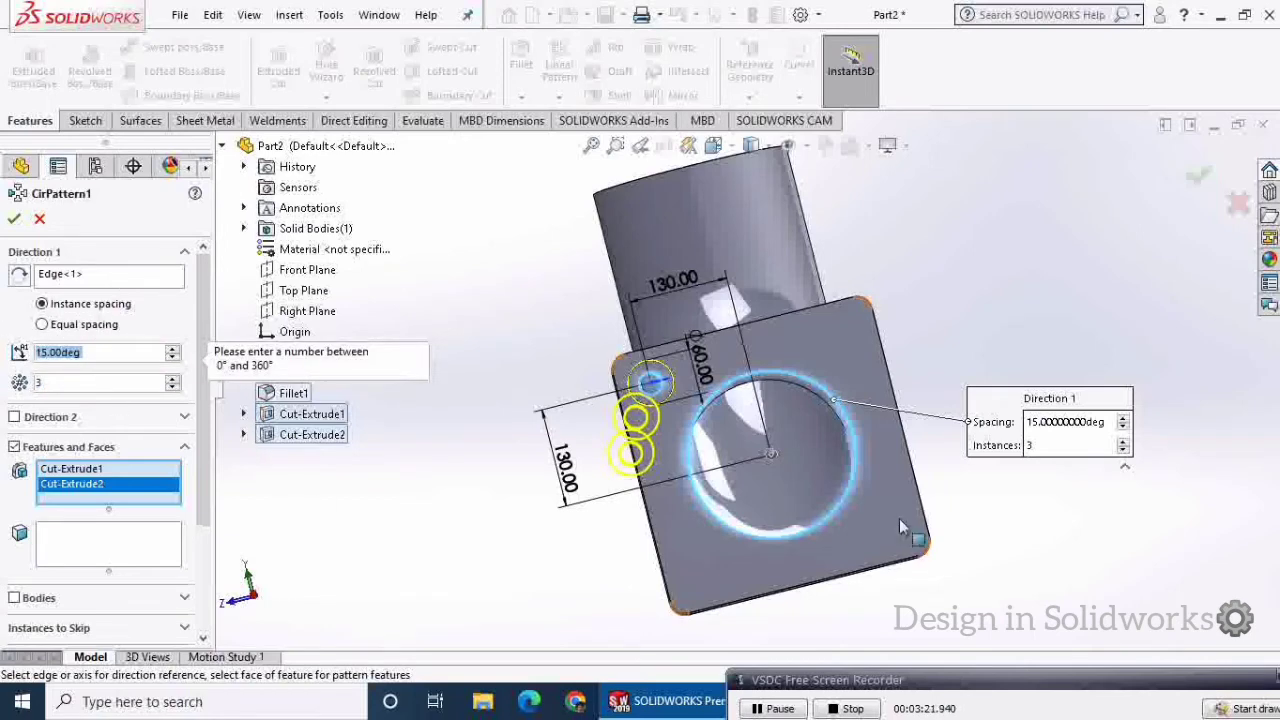
scroll(980, 342, "up", 1)
middle_click_drag(880, 352, 900, 366)
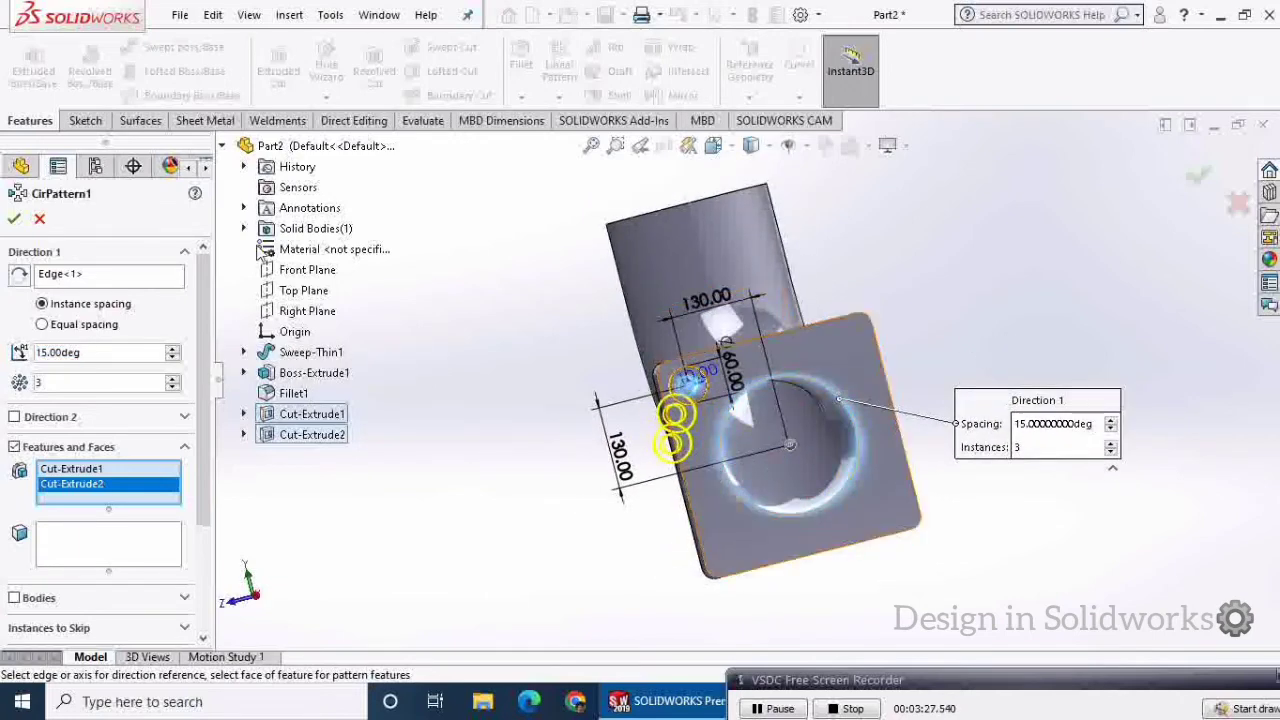
- Remove the bore edge from the circular pattern's axis selection
left_click(87, 276)
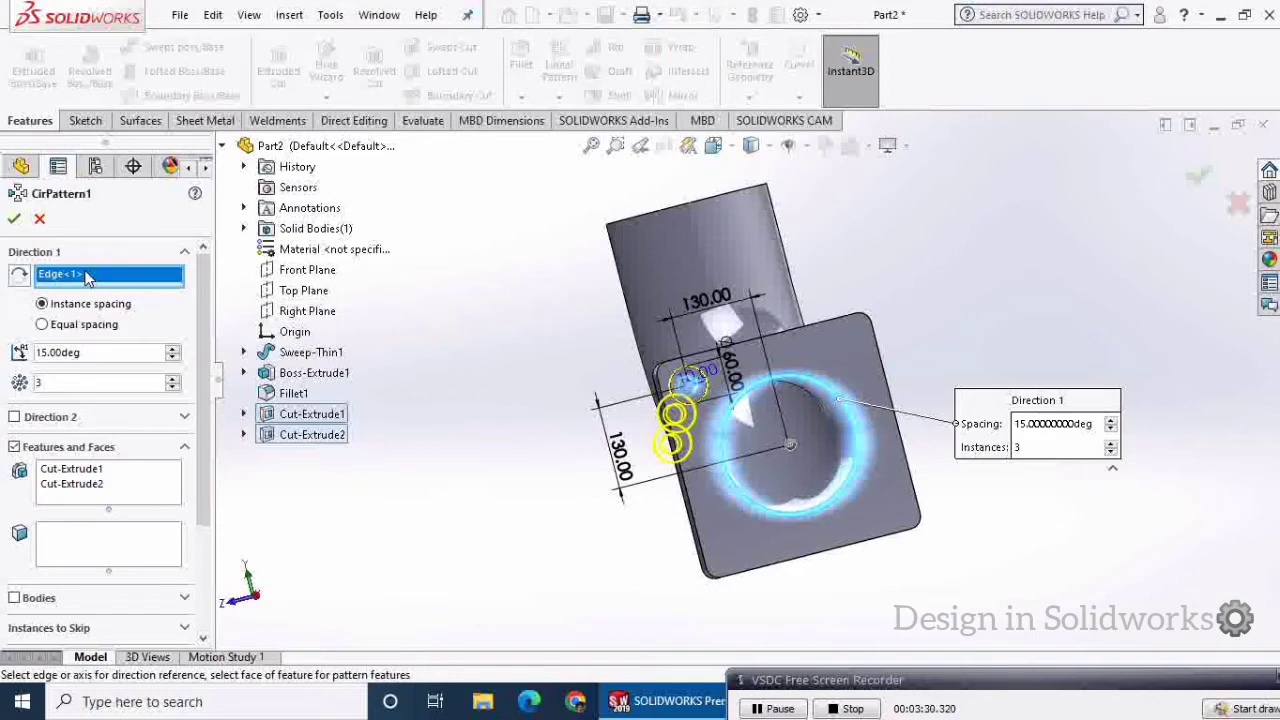
right_click(87, 276)
left_click(131, 306)
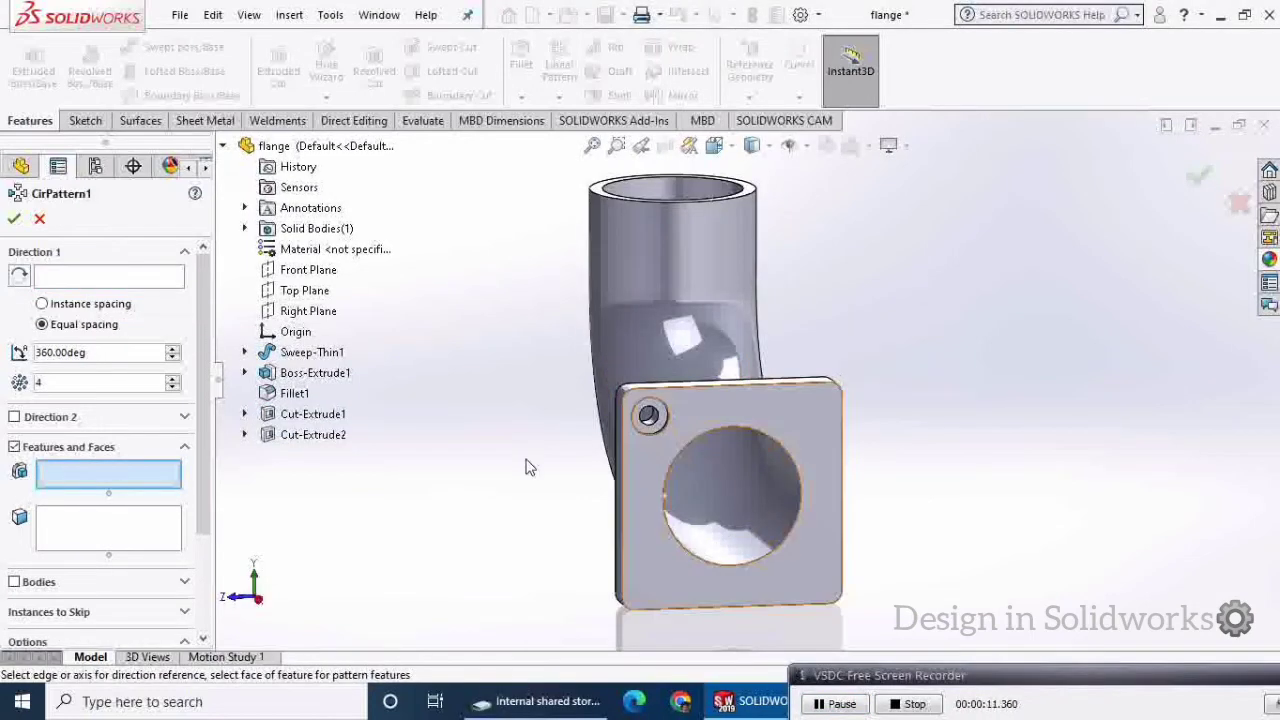
- Define the central bore's circular edge as the axis of the equally spaced 360° circular pattern
left_click(104, 277)
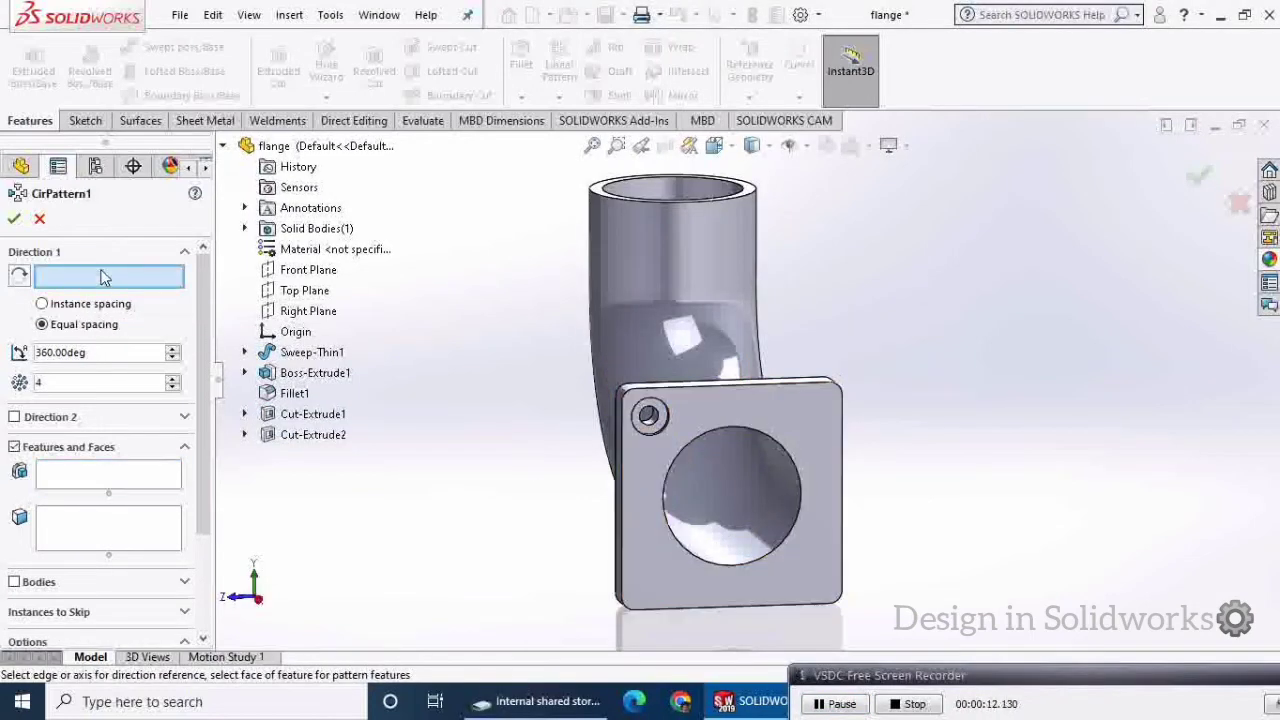
left_click(699, 436)
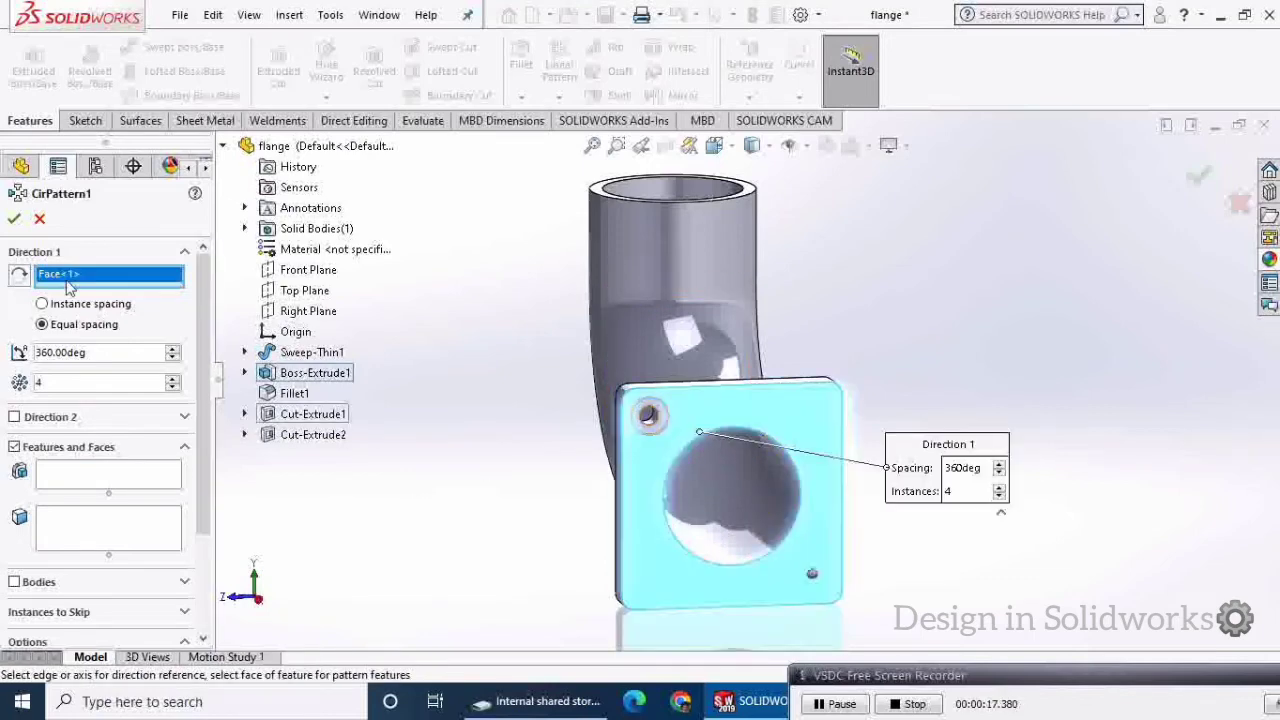
right_click(70, 288)
left_click(134, 306)
left_click(708, 430)
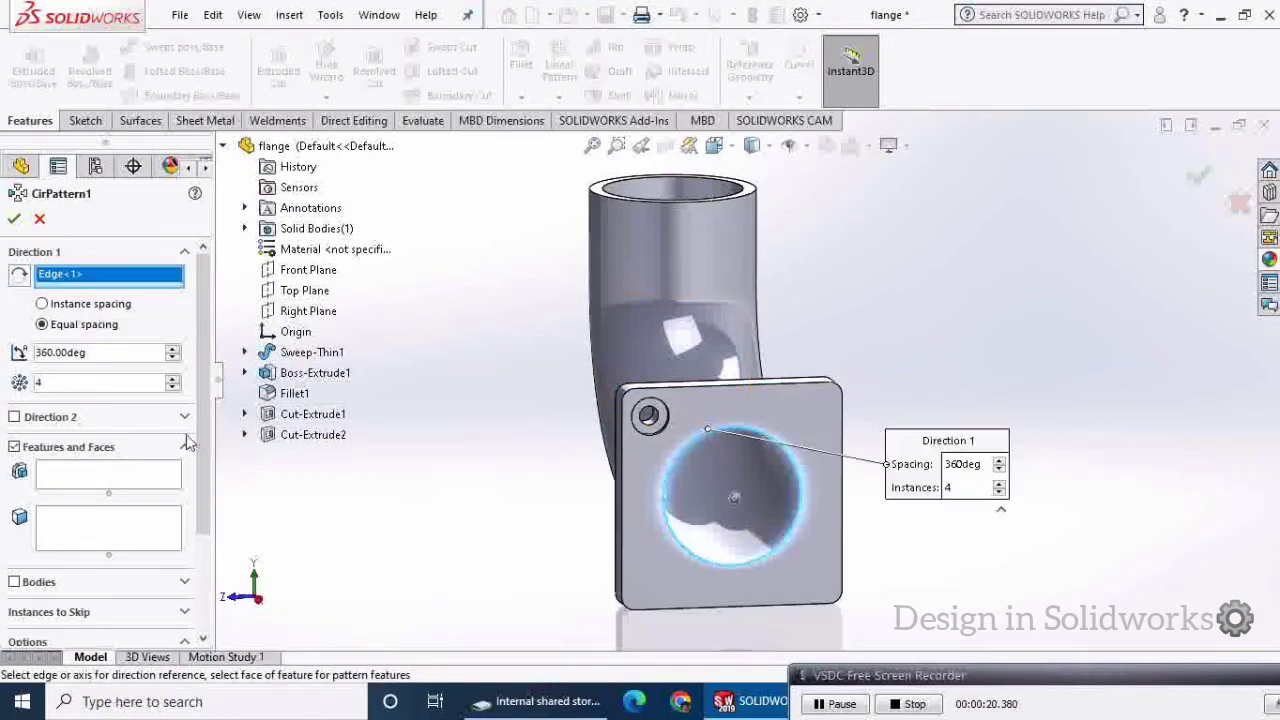
- Add both corner hole cuts to the circular pattern with four instances and complete the pattern
left_click(130, 486)
left_click(305, 415)
left_click(308, 437)
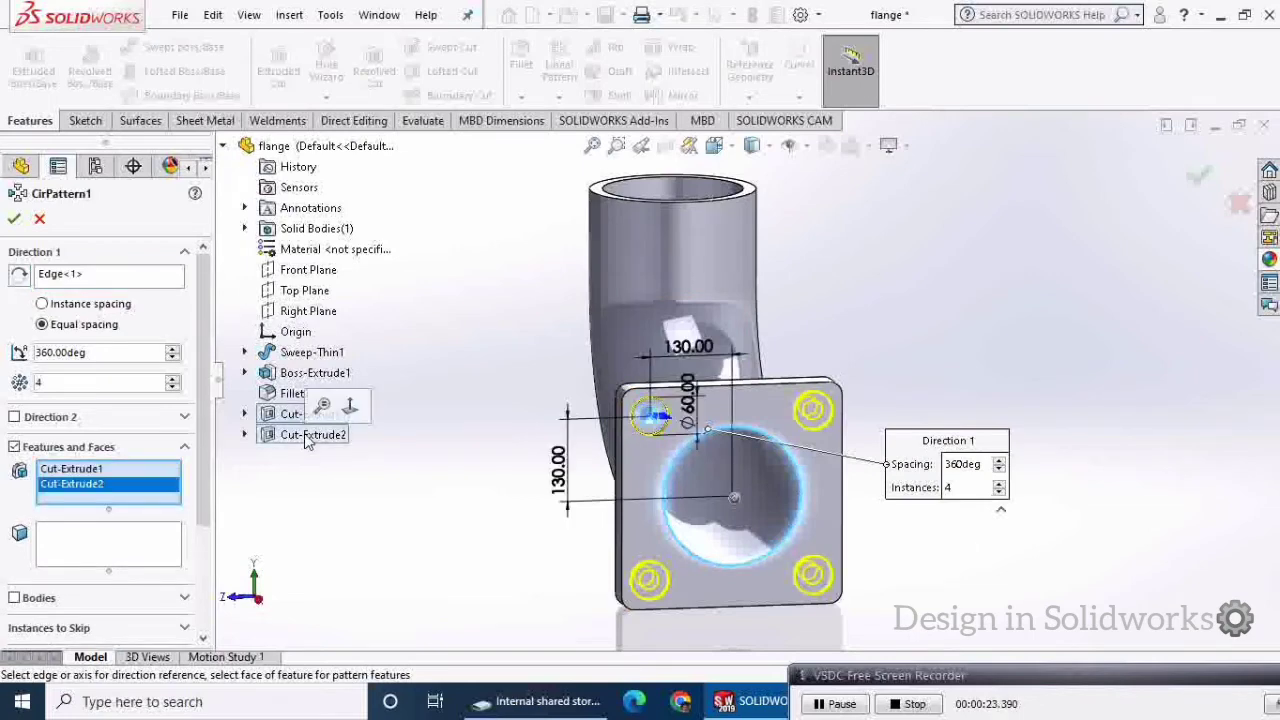
left_click(173, 387)
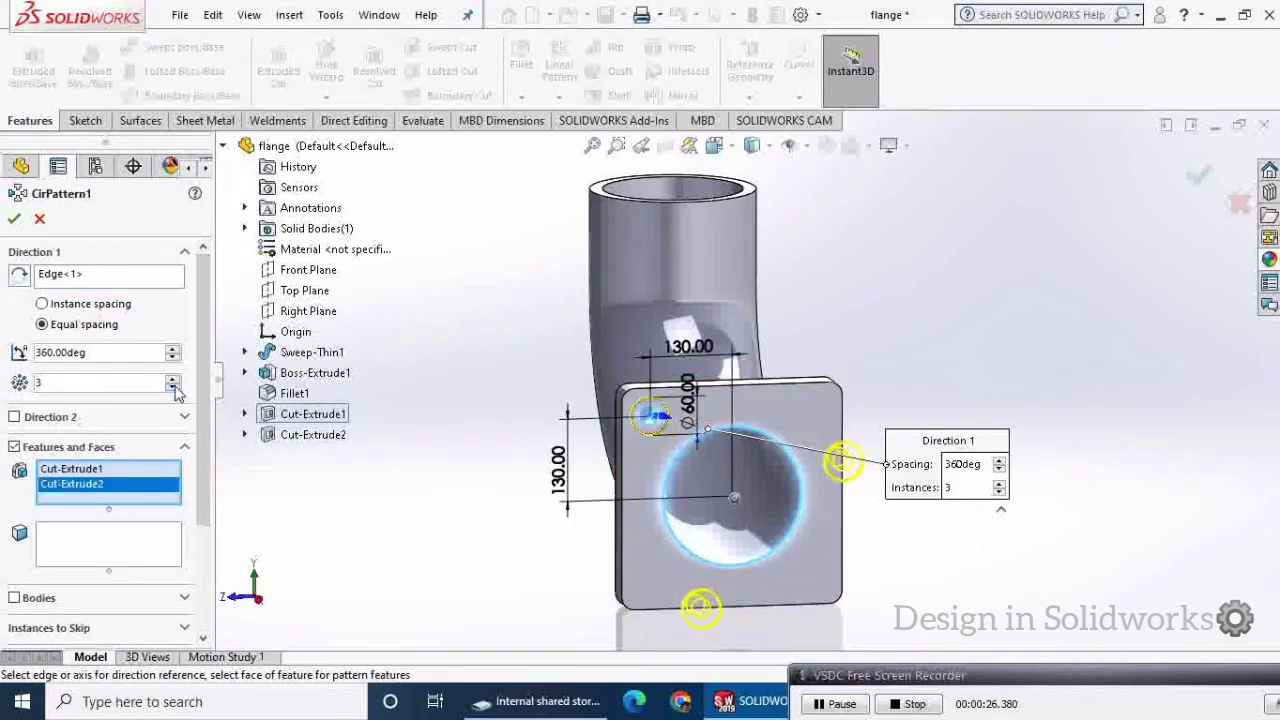
left_click(174, 379)
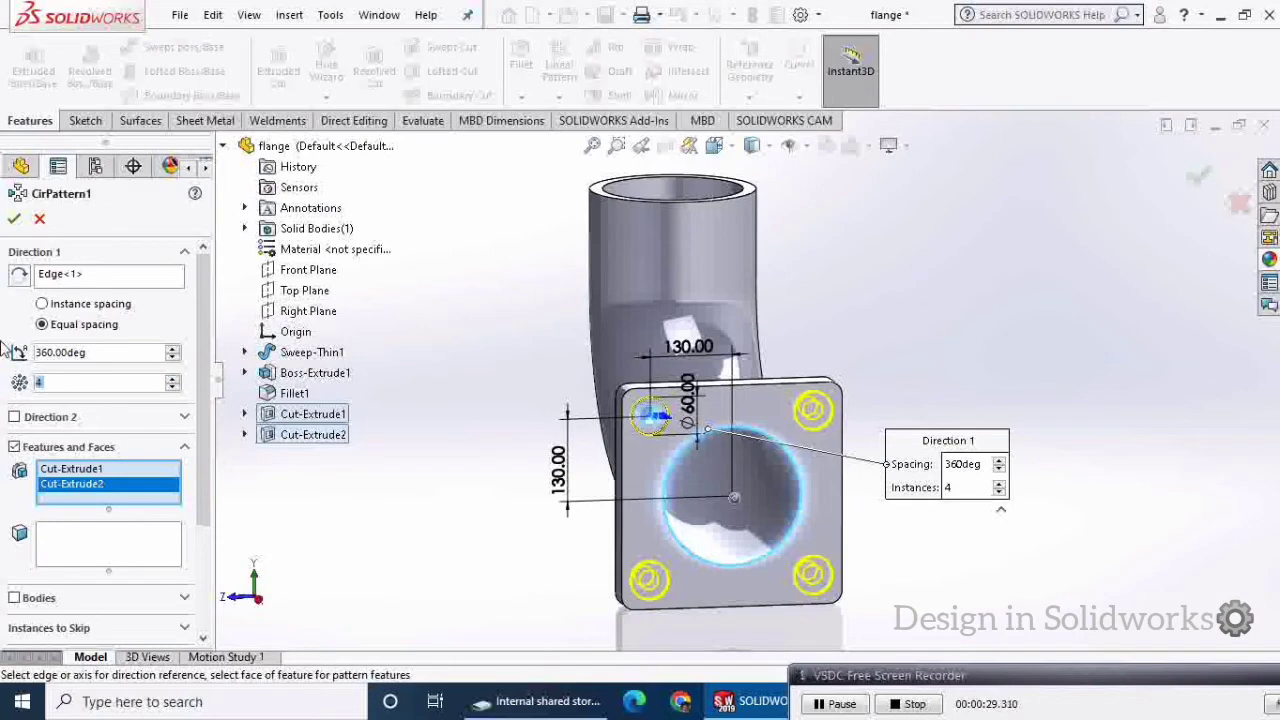
left_click(14, 219)
- Start a sketch on the pipe's open annular end face and draw a center rectangle about 324 x 347 mm around the bore's center
middle_click_drag(409, 449, 474, 605)
left_click(717, 256)
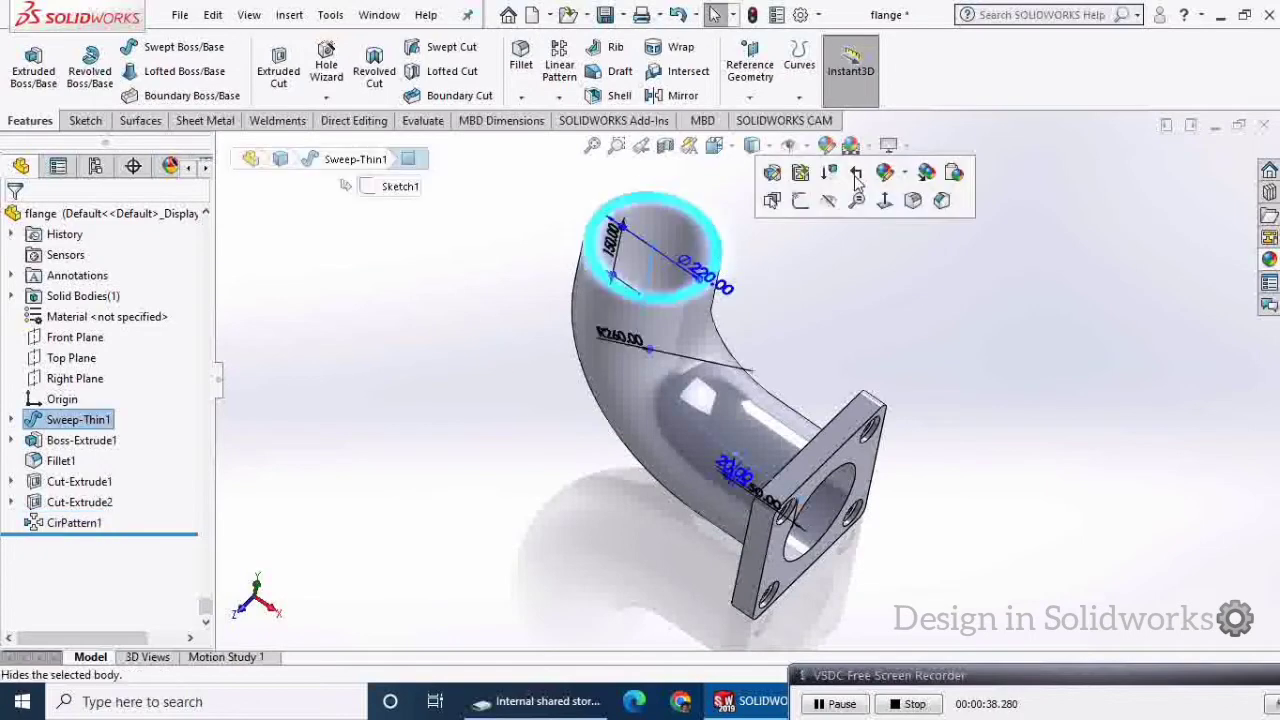
left_click(884, 200)
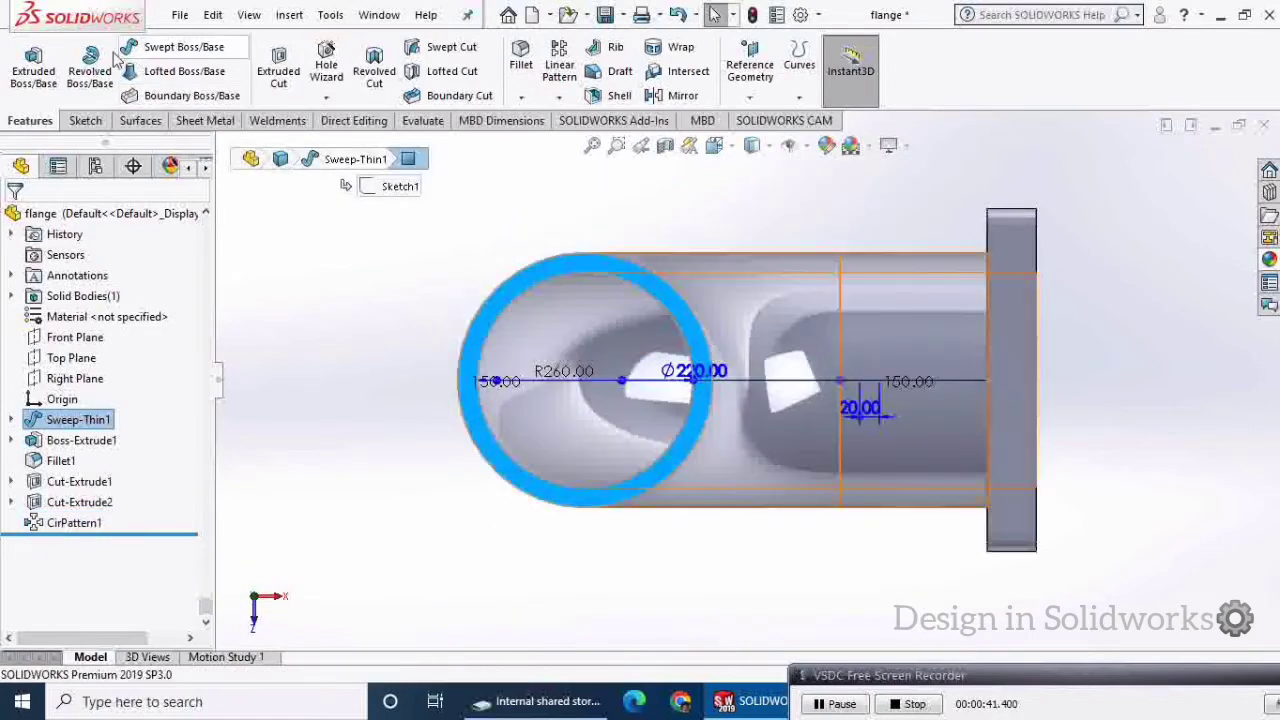
left_click(86, 120)
left_click(28, 62)
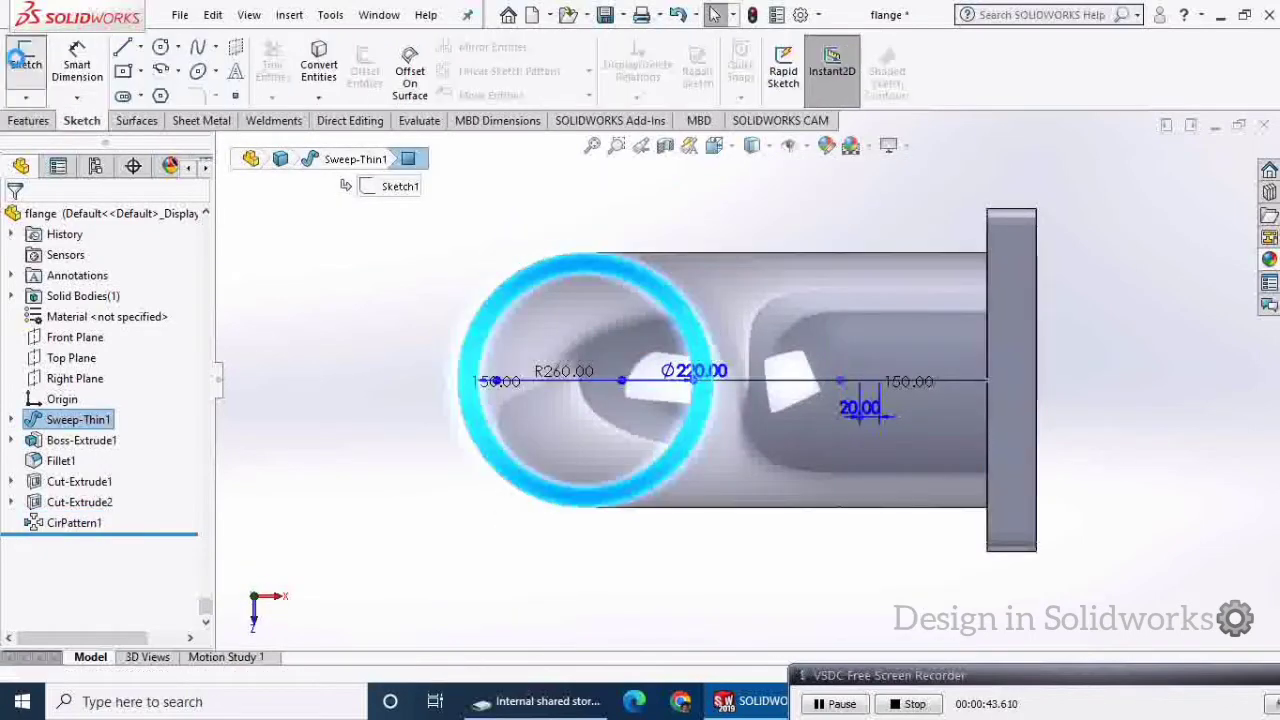
left_click(125, 74)
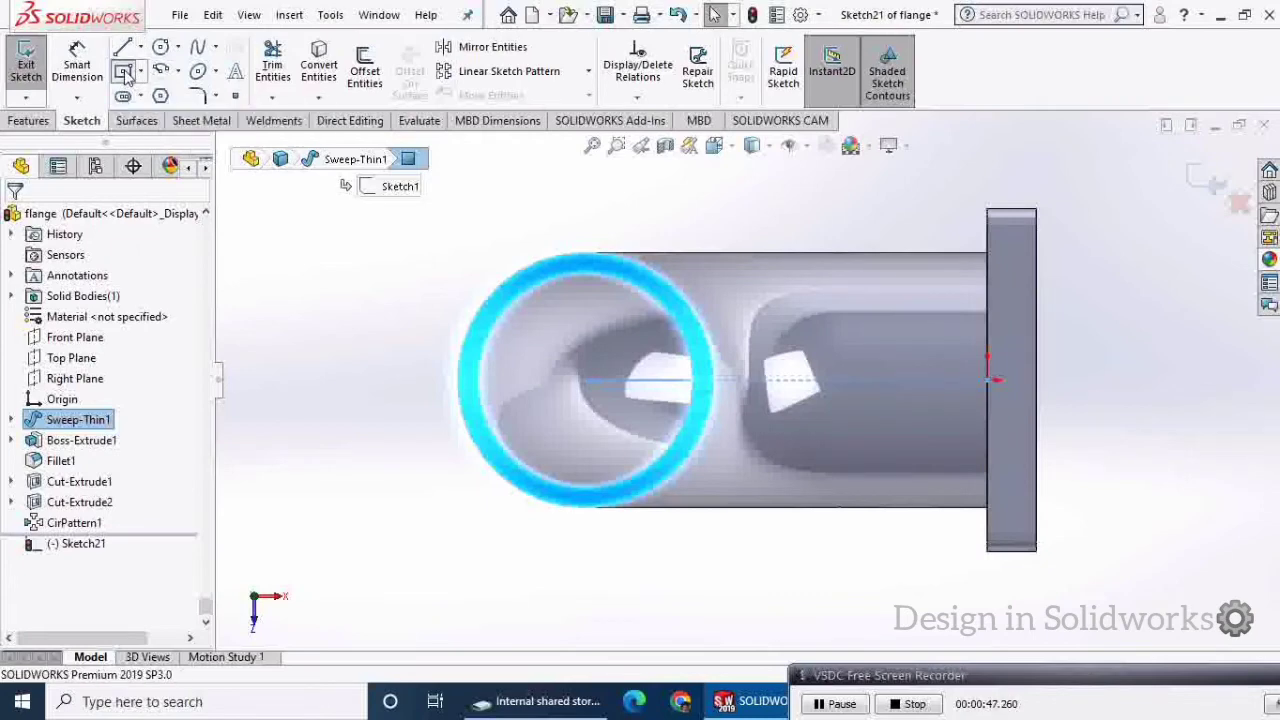
left_click(585, 381)
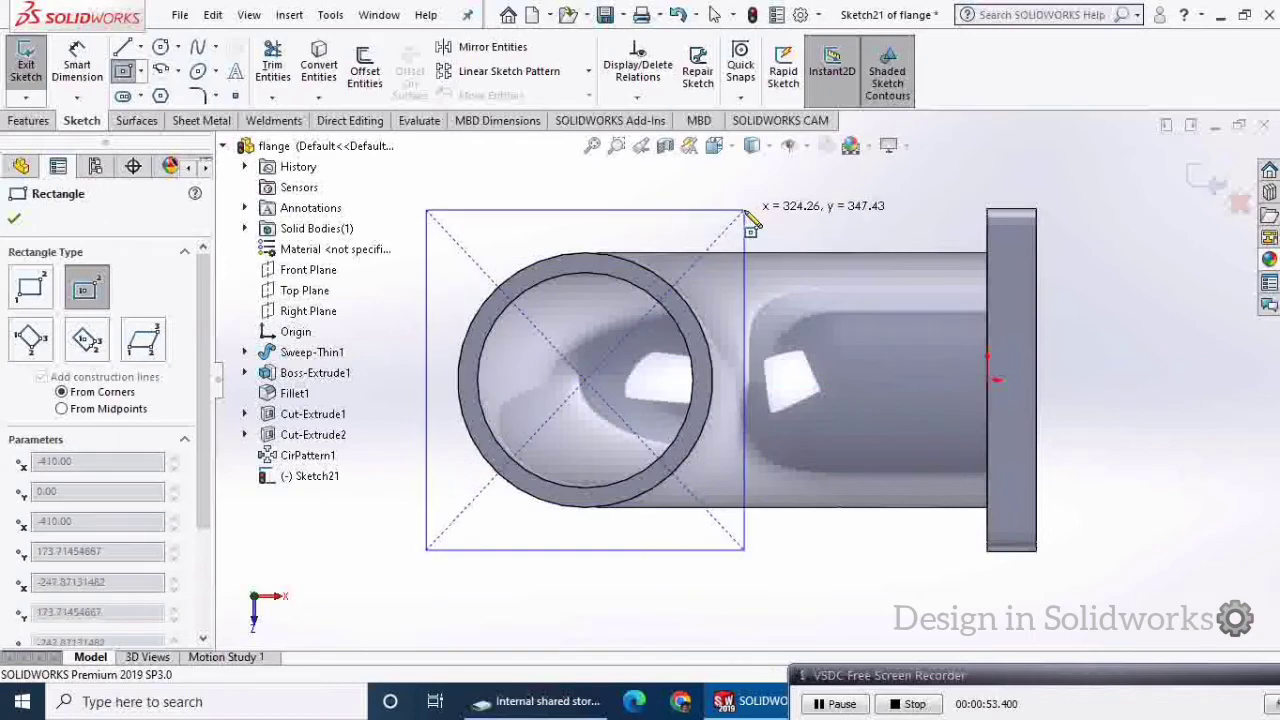
left_click(746, 210)
key("Escape")
- Dimension the rectangle's width and height to 350 mm each
left_click(585, 212)
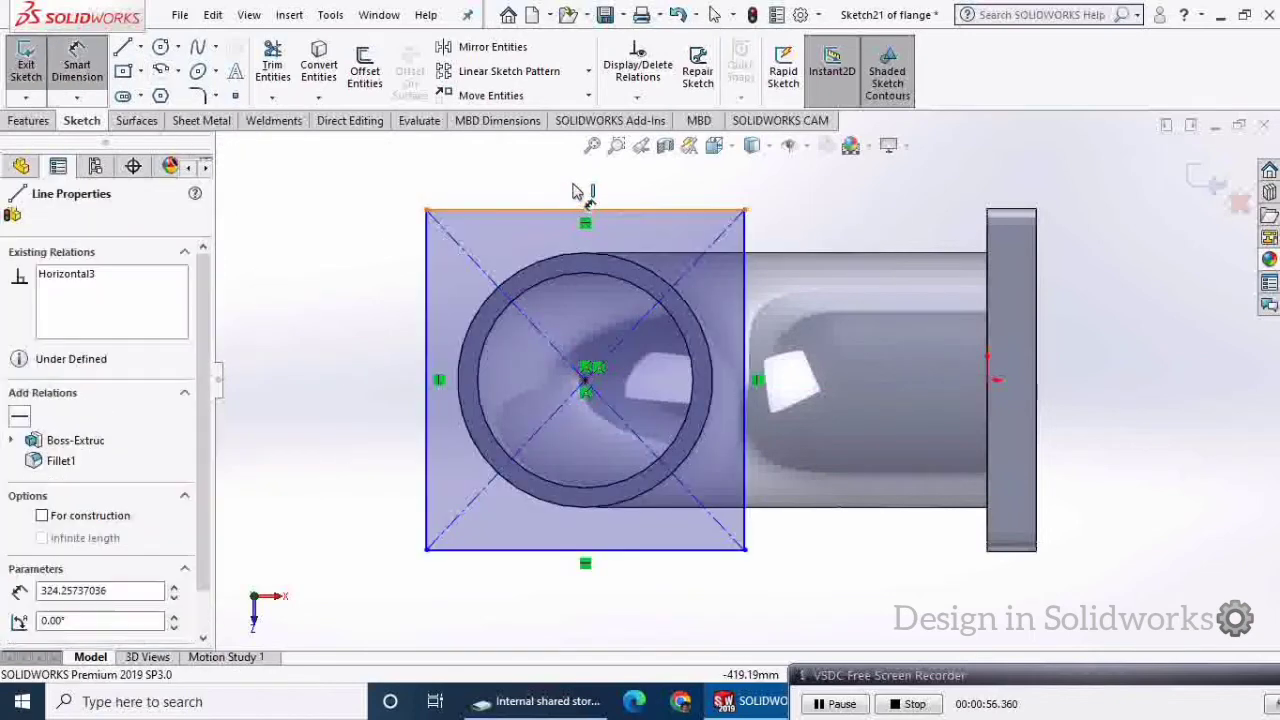
left_click(575, 183)
type("3")
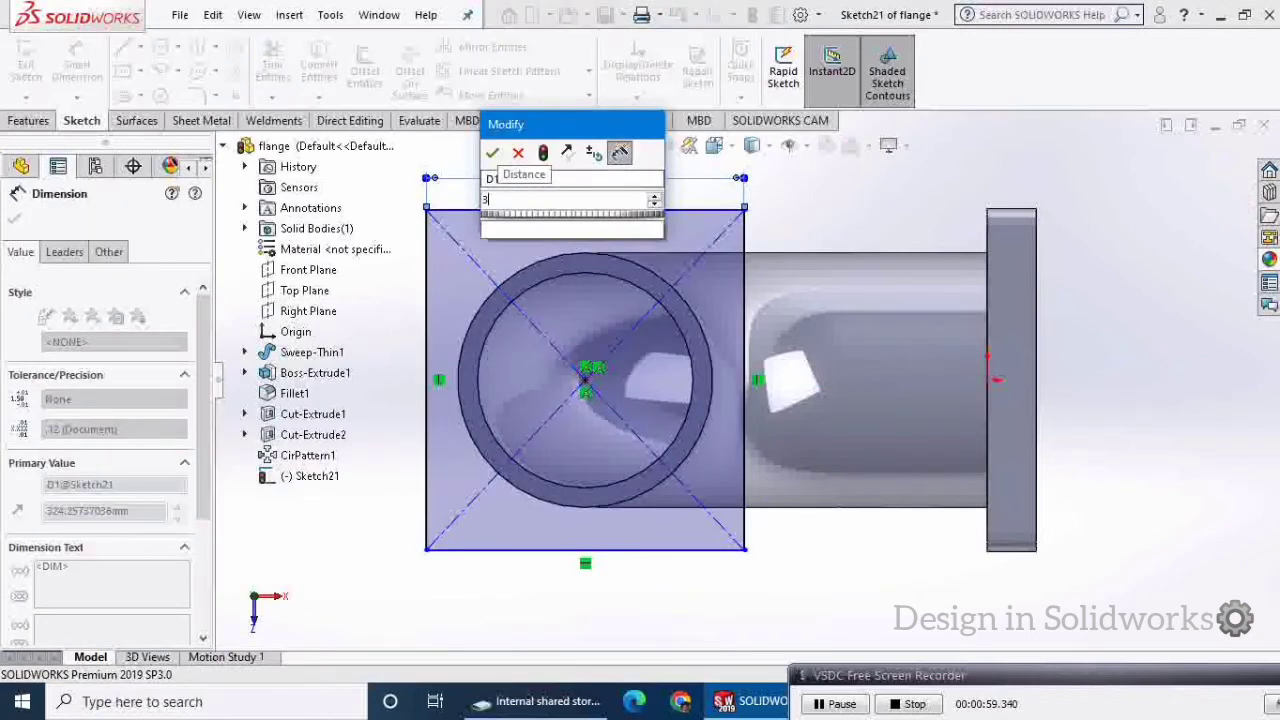
type("50")
key("Return")
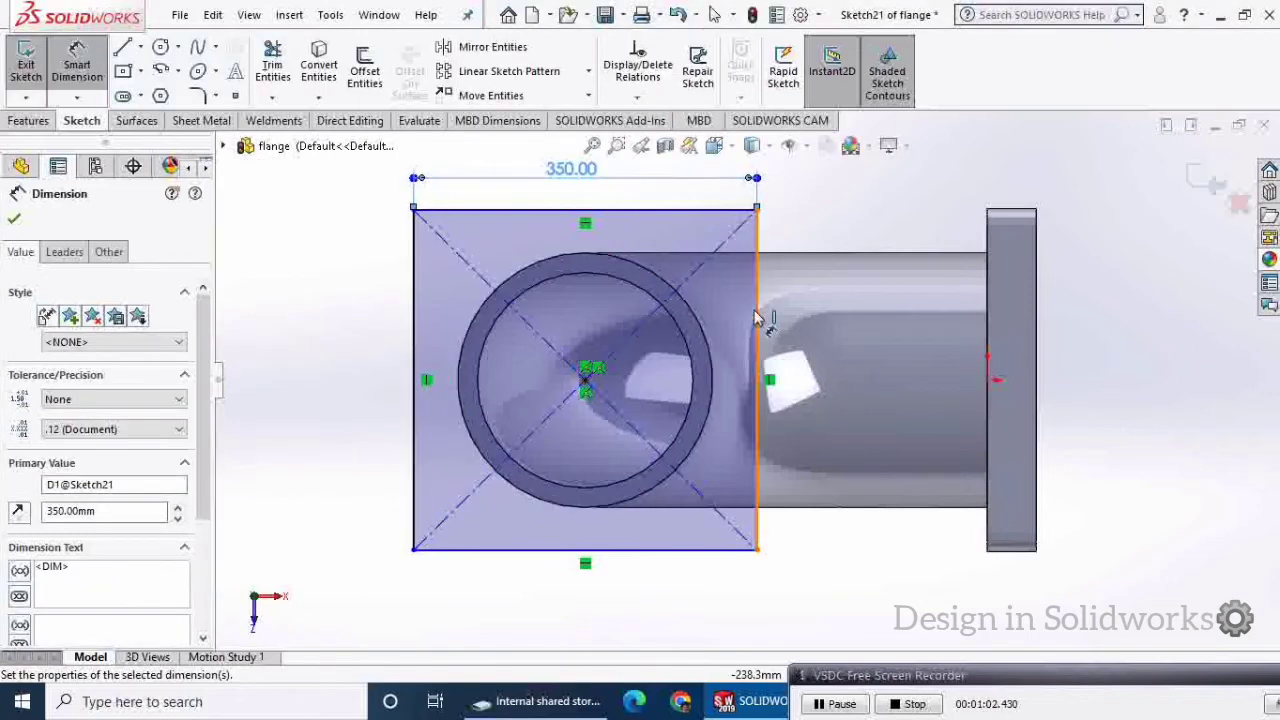
left_click(757, 314)
left_click(835, 300)
type("3")
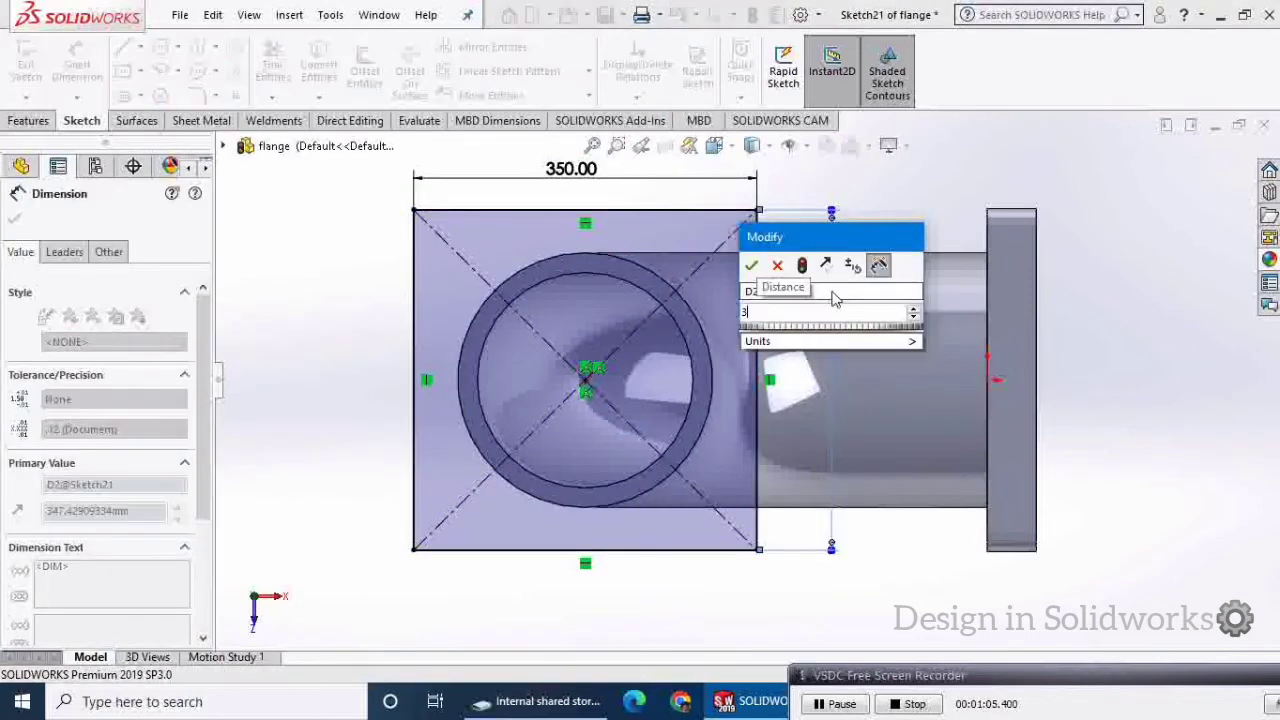
type("50")
key("Return")
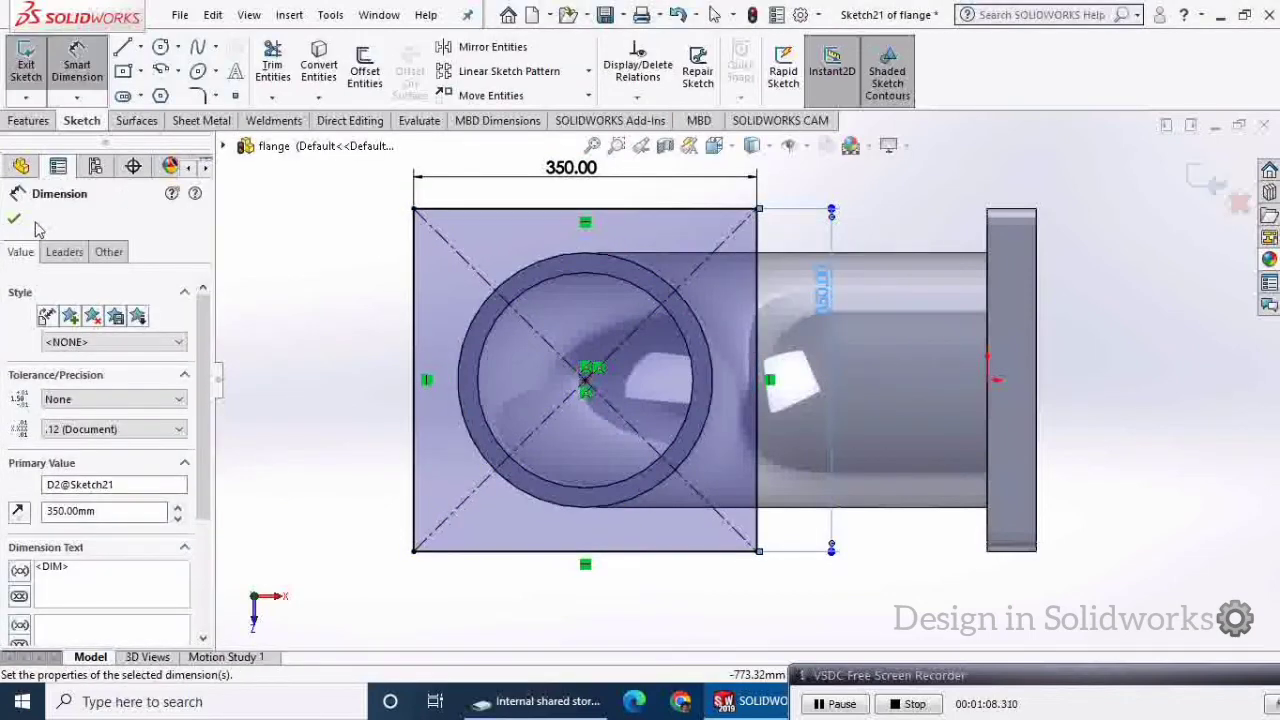
left_click(14, 218)
- Extrude the square sketch 50 mm as a blind boss merged with the pipe
left_click(28, 120)
left_click(33, 65)
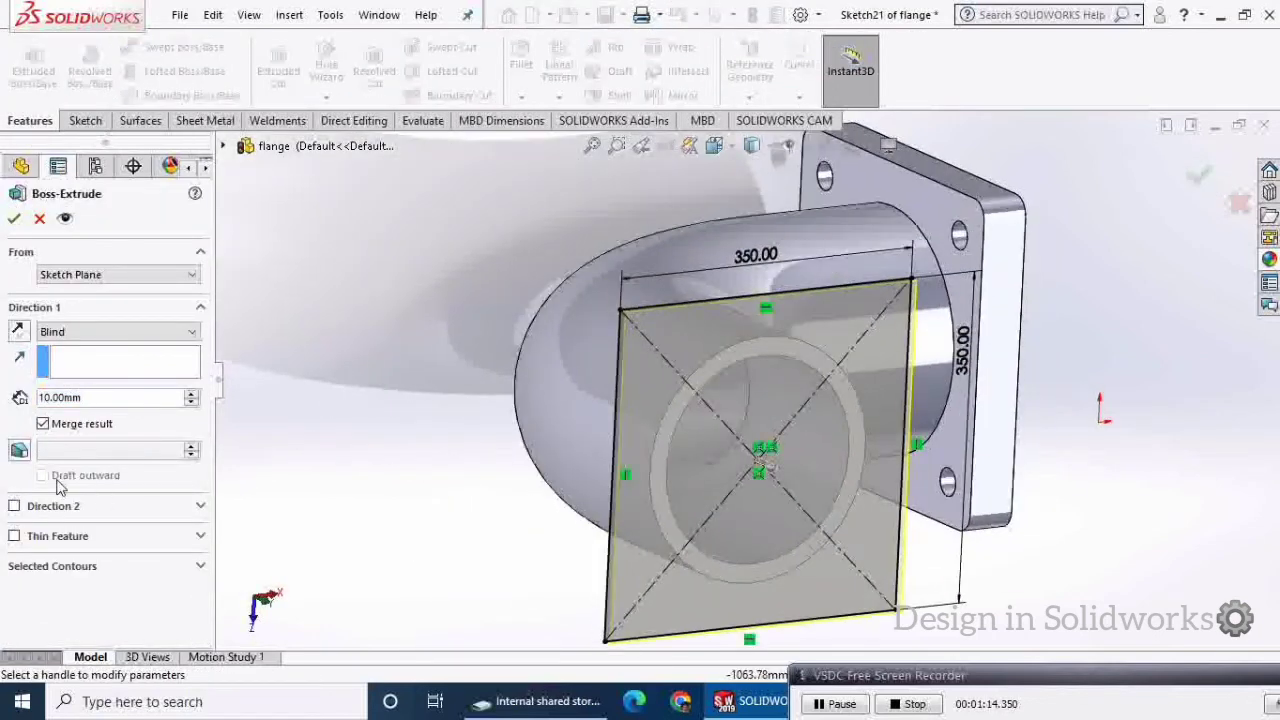
left_click(191, 397)
left_click(191, 397)
left_click(191, 397)
left_click(191, 397)
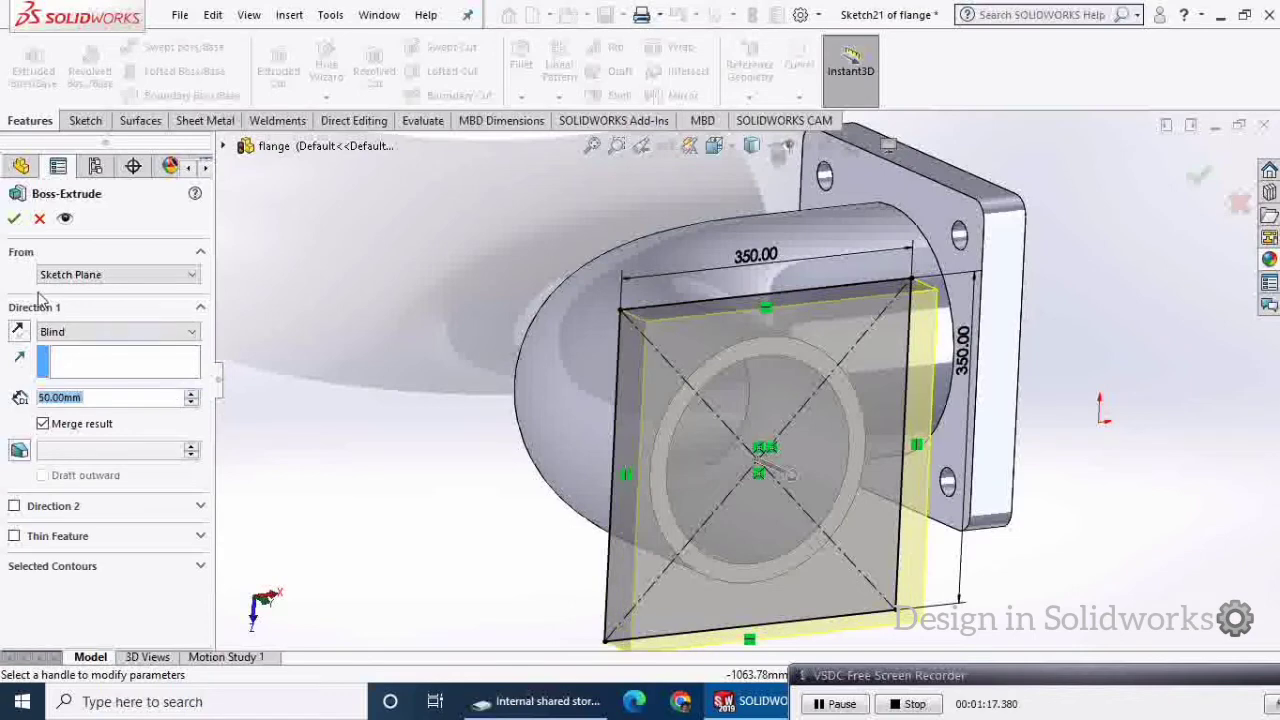
key("Return")
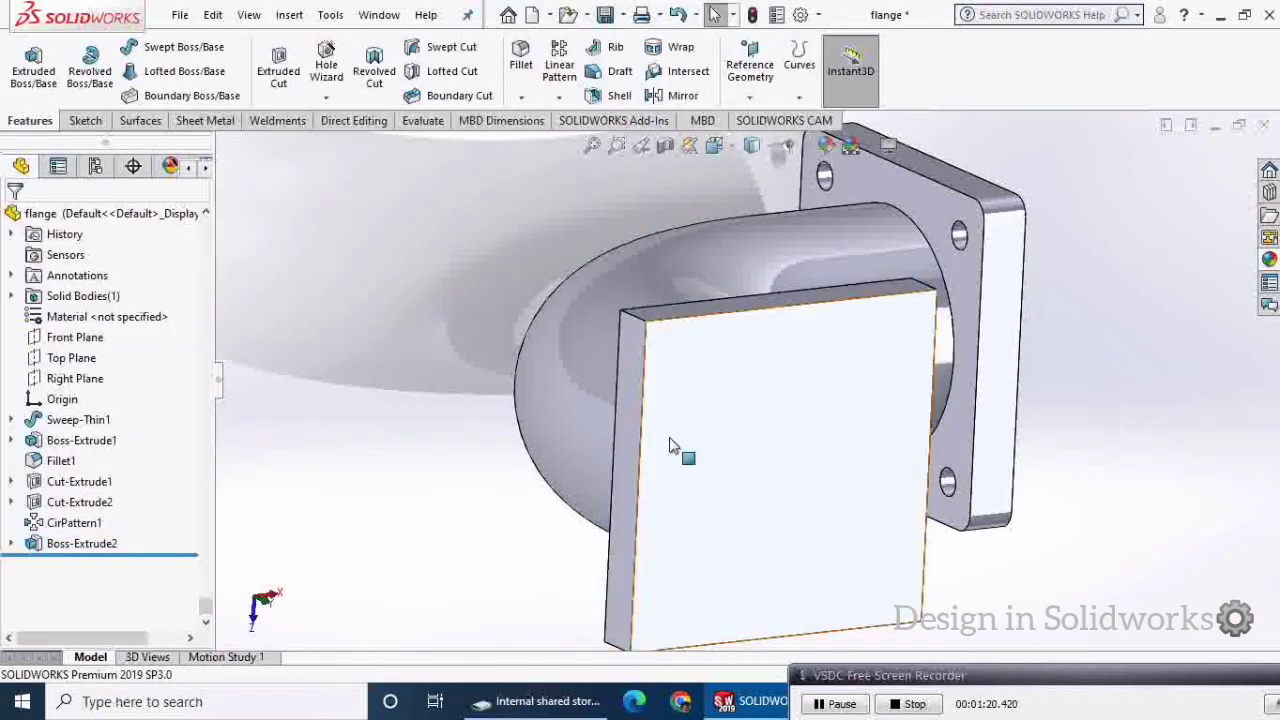
- Edit the new flange's sketch to convert the pipe's inner bore edge into a circle, opening the bore through the flange
left_click(680, 440)
left_click(344, 496)
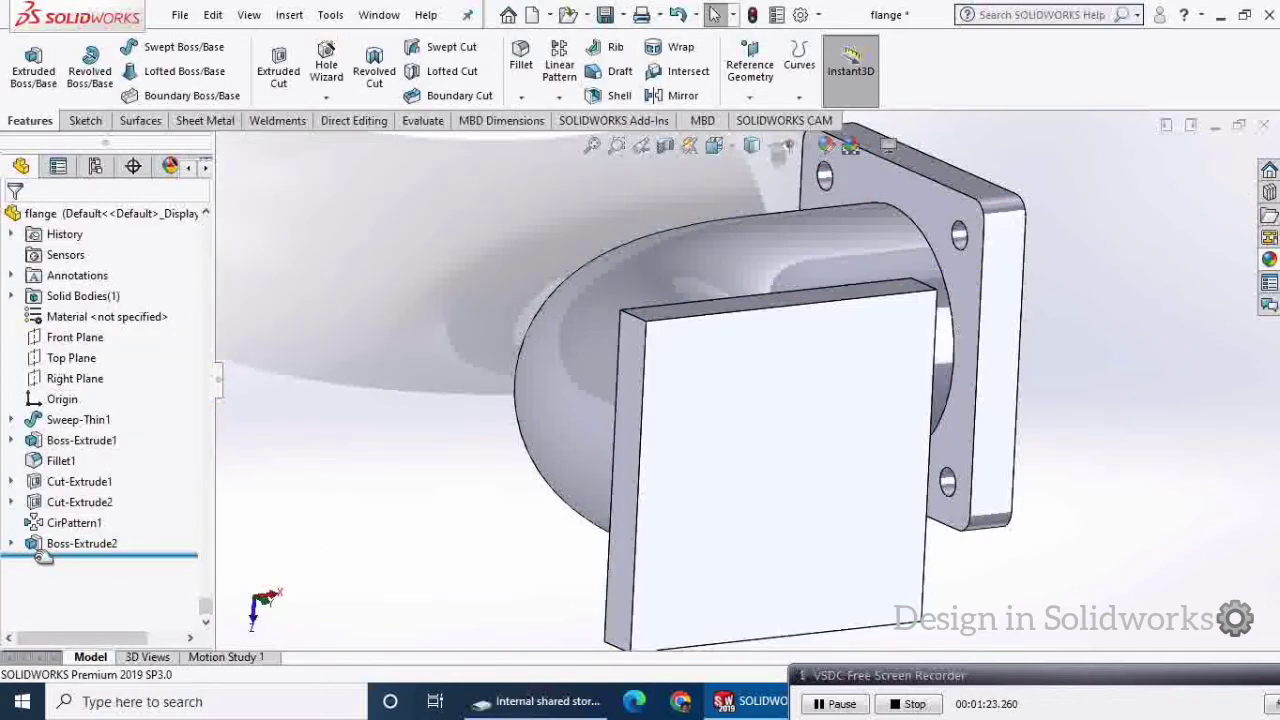
left_click(11, 543)
left_click(66, 563)
left_click(82, 509)
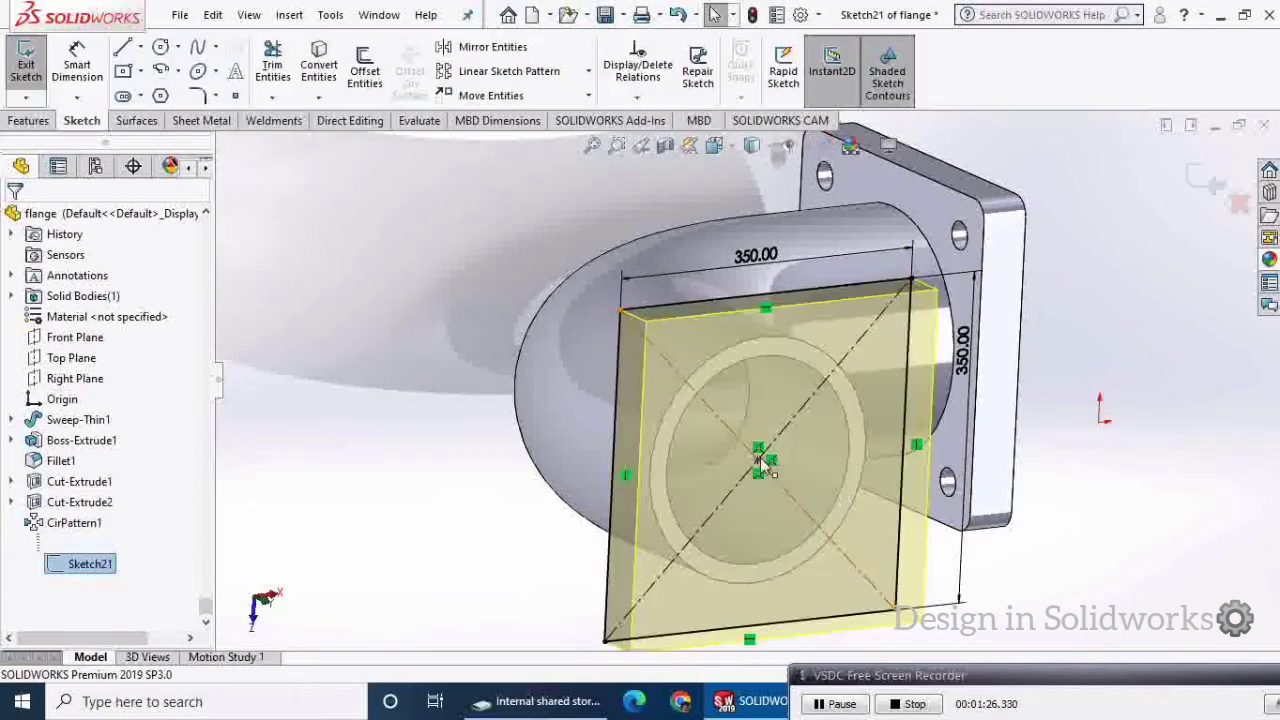
left_click(314, 68)
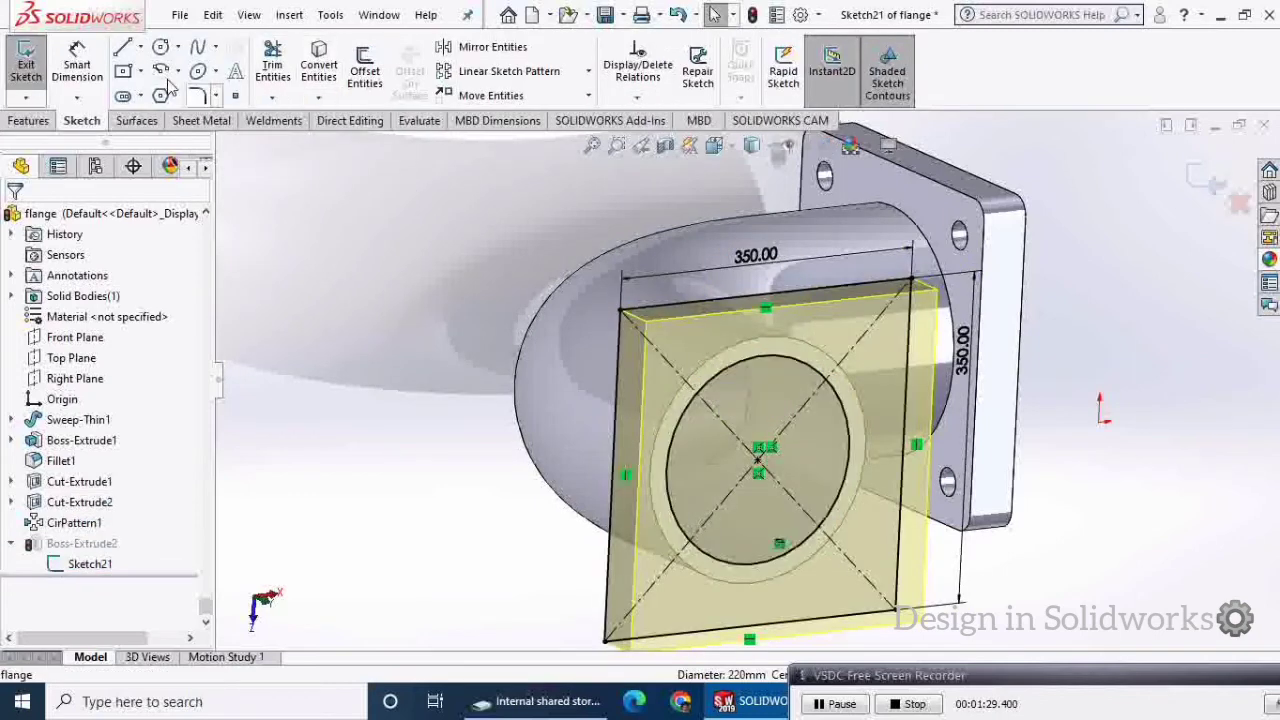
left_click(27, 65)
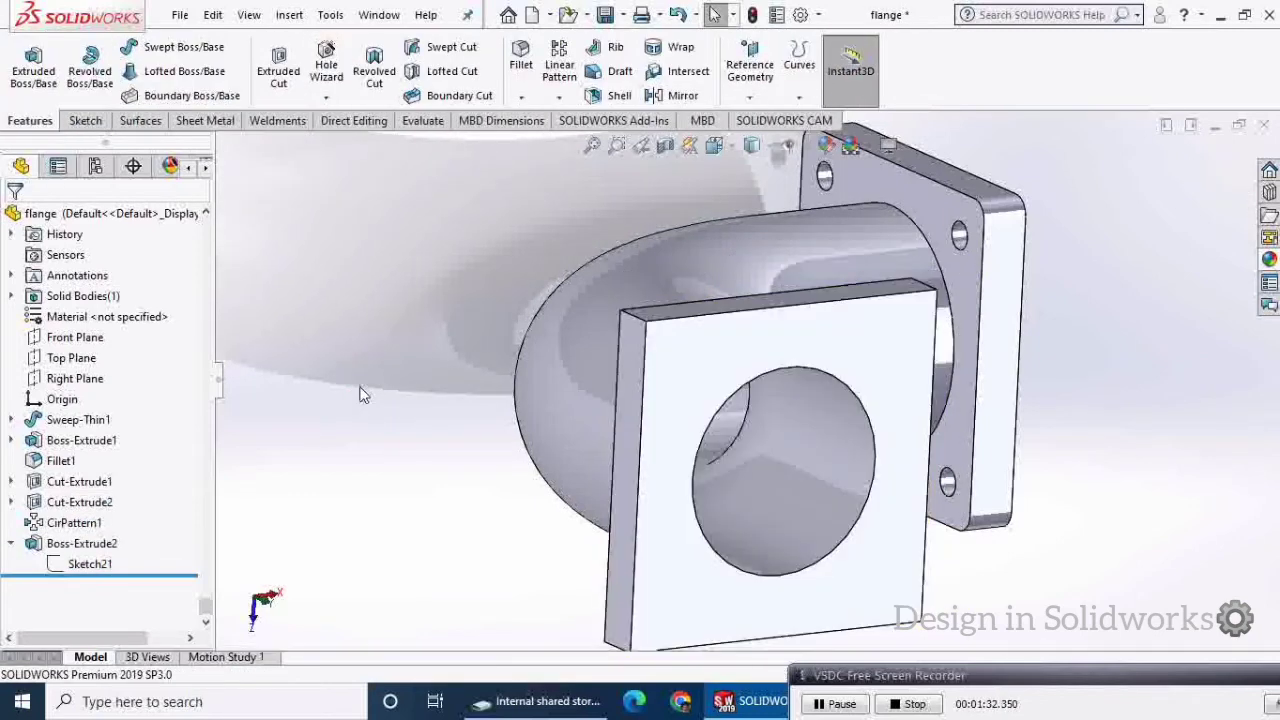
- Fillet the four corner edges of the second flange with a 20 mm radius
middle_click_drag(818, 535, 728, 308)
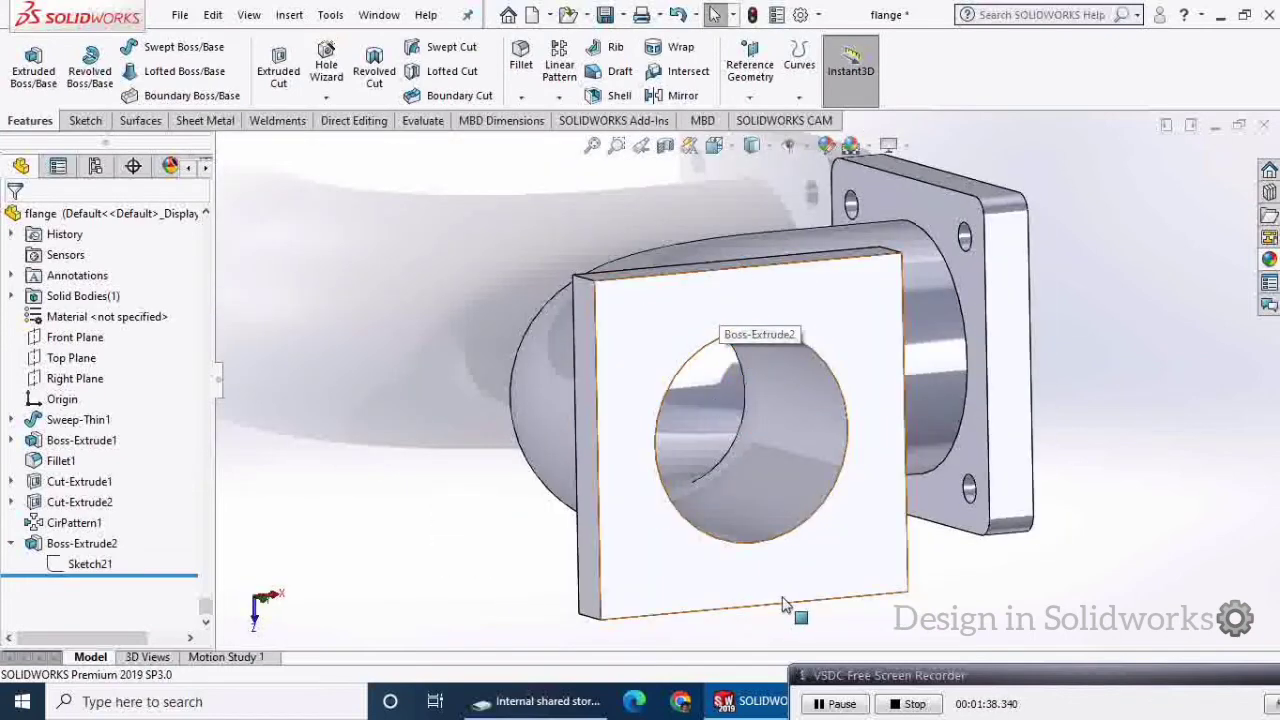
scroll(785, 605, "up", 2)
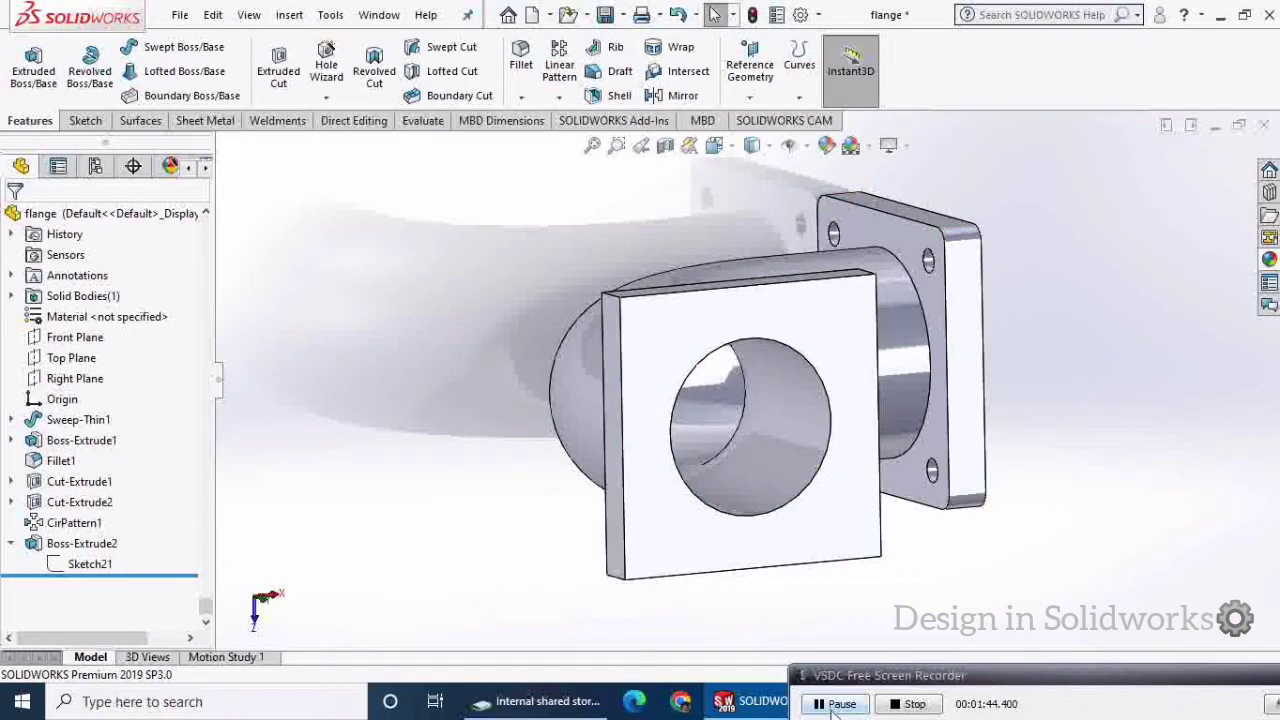
left_click(521, 55)
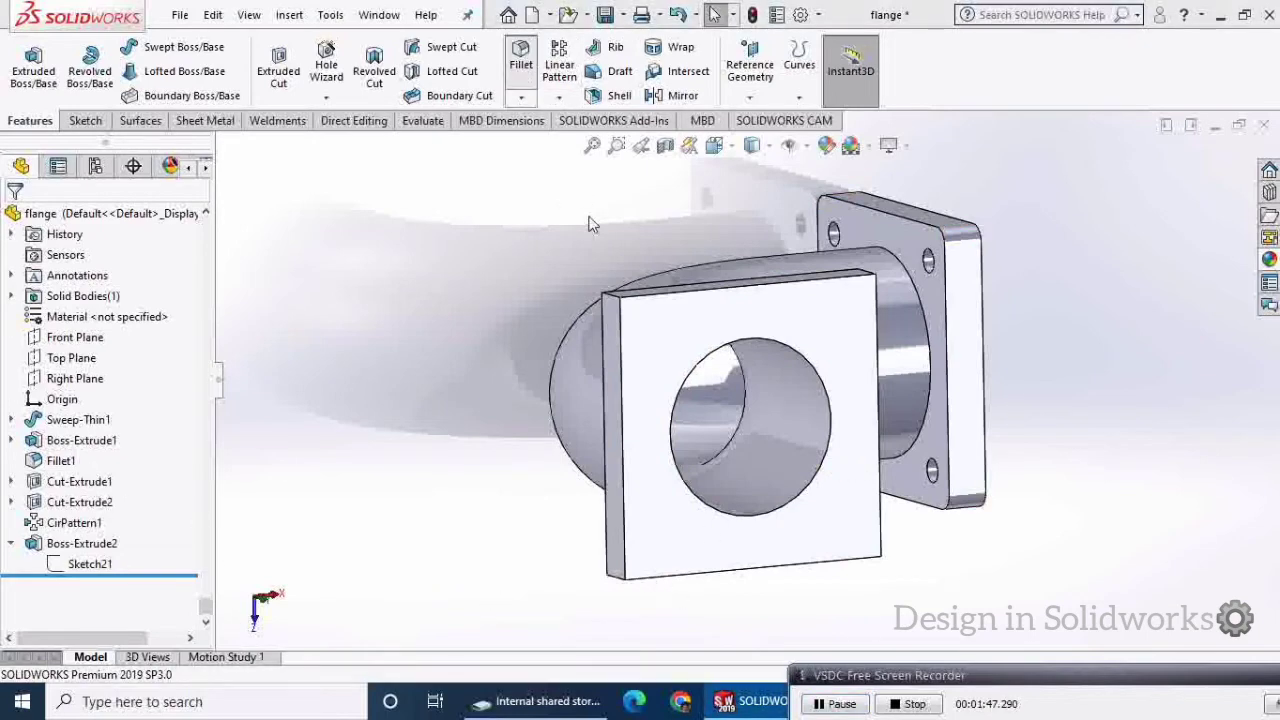
left_click(614, 303)
left_click(614, 580)
middle_click_drag(674, 612, 729, 513)
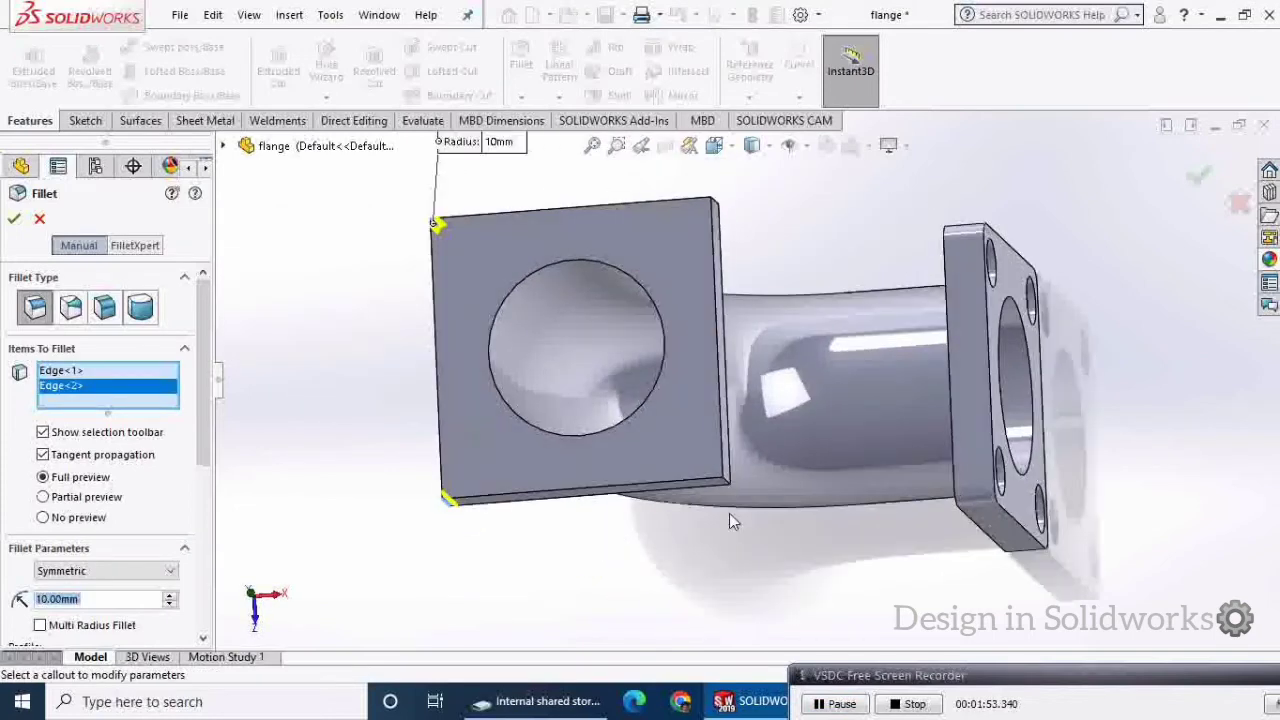
left_click(727, 481)
middle_click_drag(759, 347, 577, 327)
left_click(571, 320)
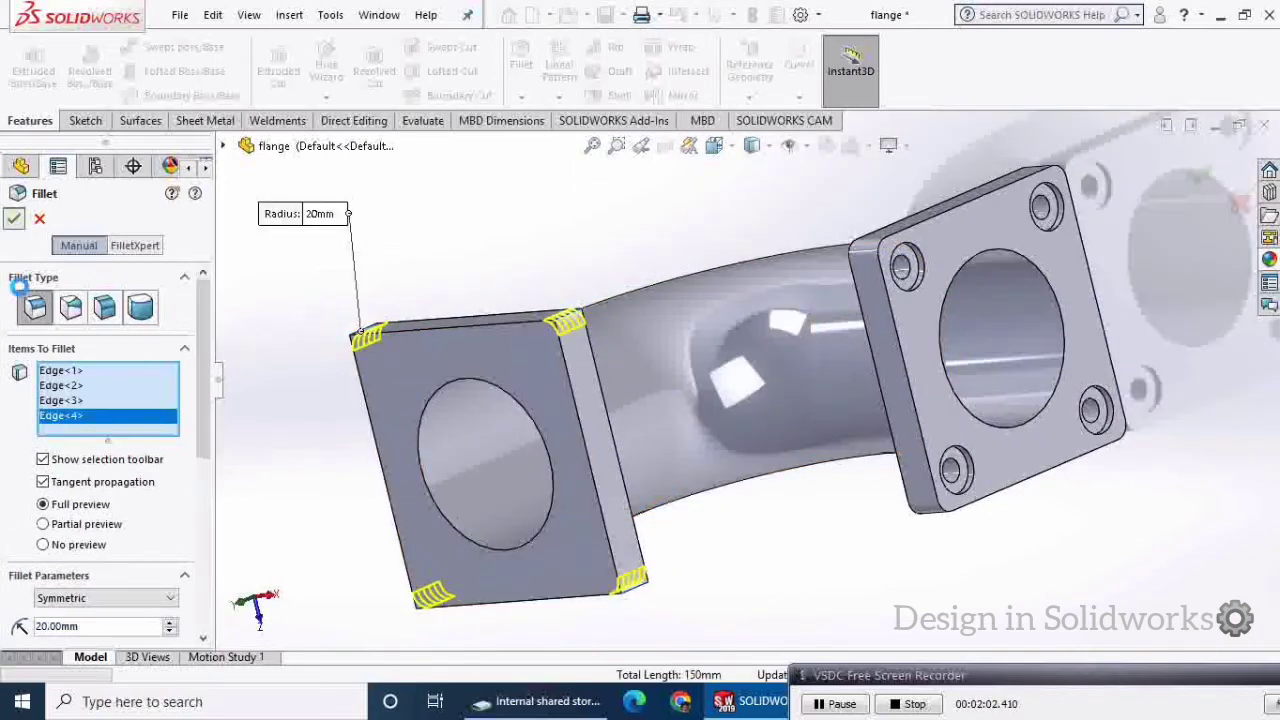
left_click(14, 218)
- Start a sketch on the second flange's outer face and draw a circle near its upper-left corner
middle_click_drag(510, 322, 723, 251)
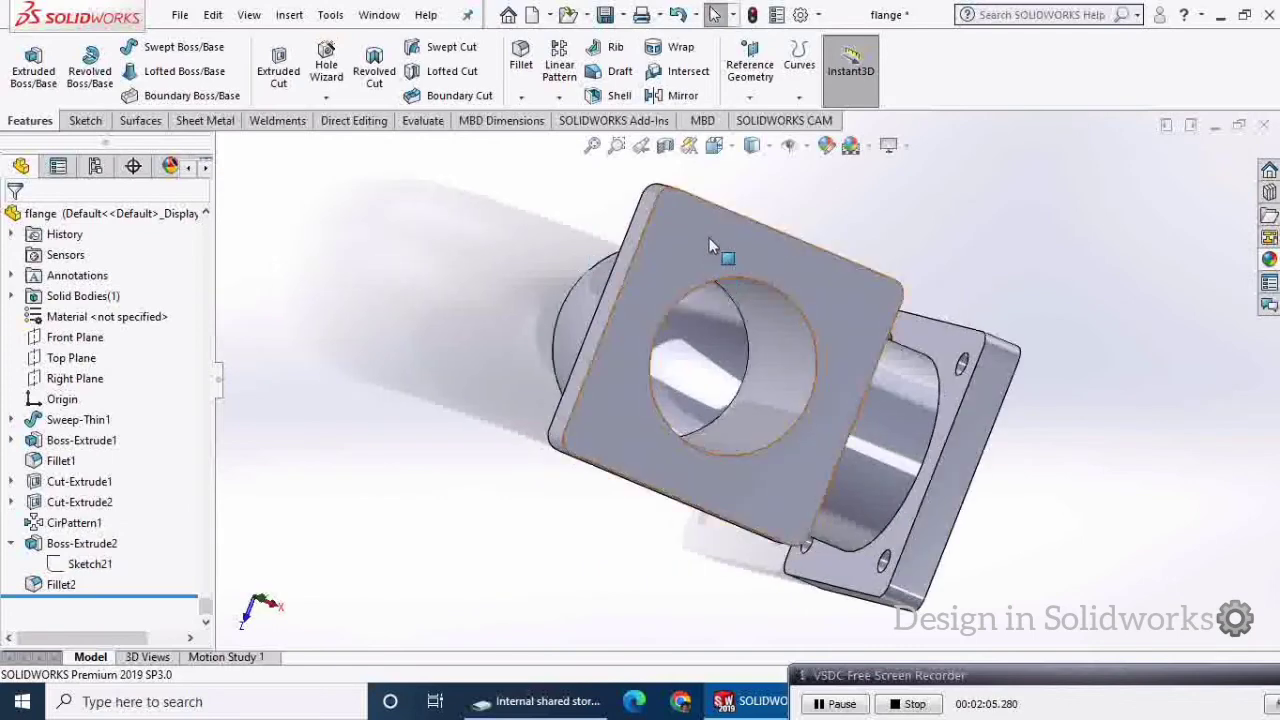
left_click(726, 252)
left_click(866, 186)
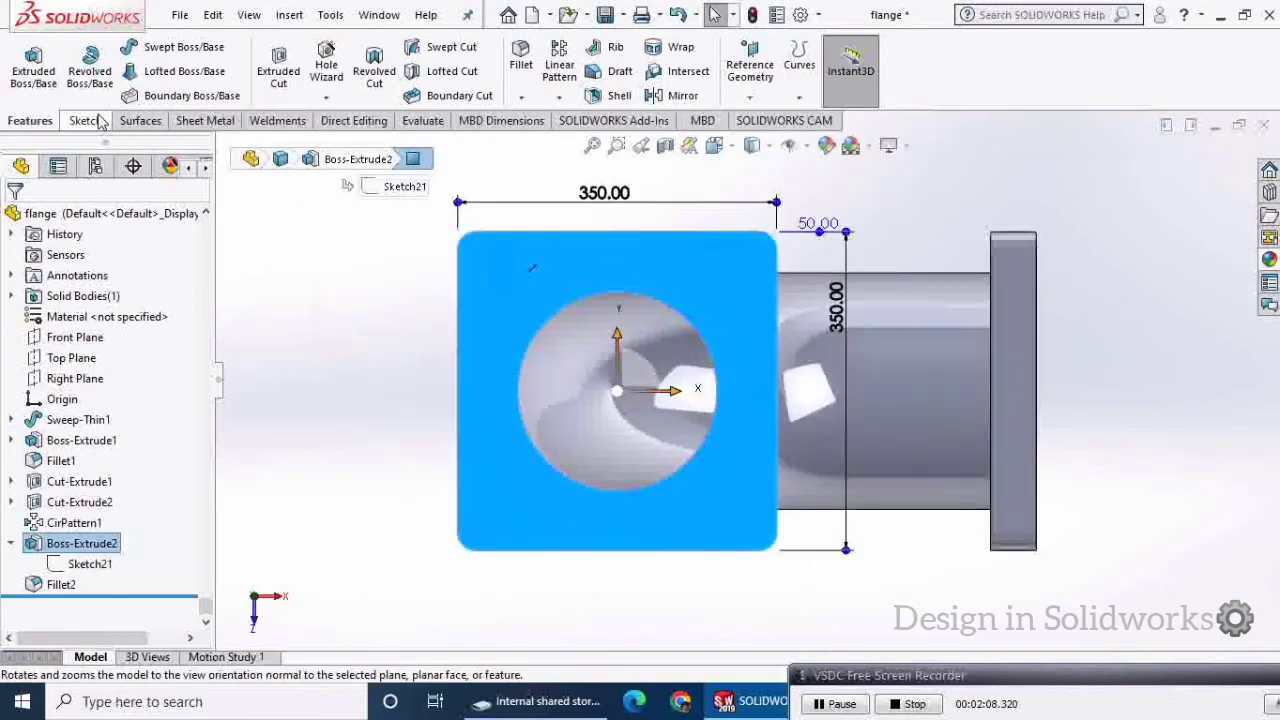
left_click(100, 120)
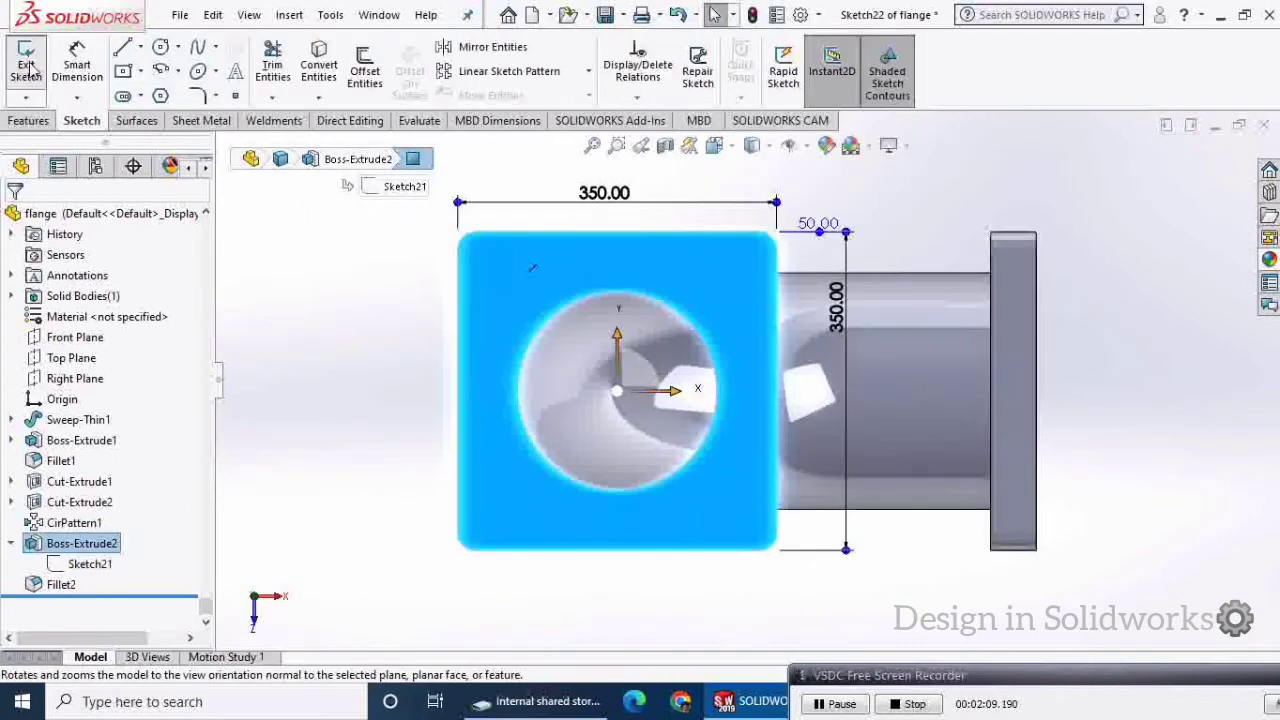
left_click(160, 47)
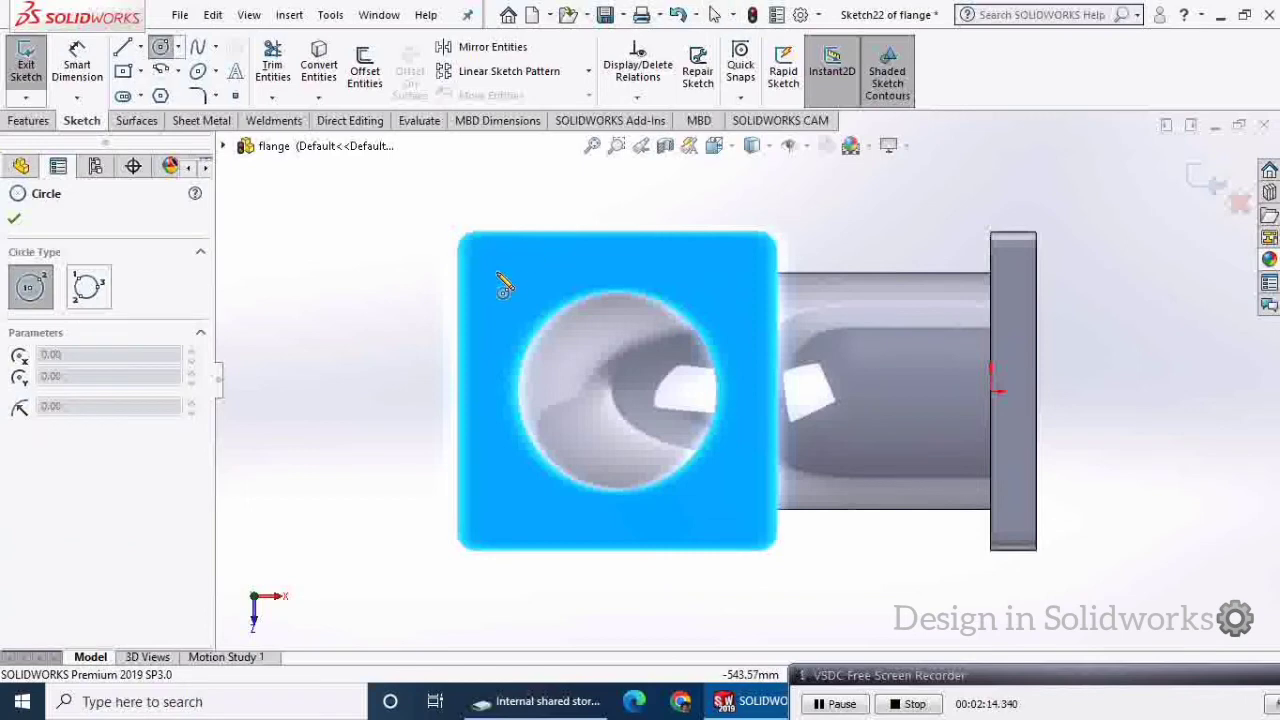
left_click(498, 271)
left_click(514, 286)
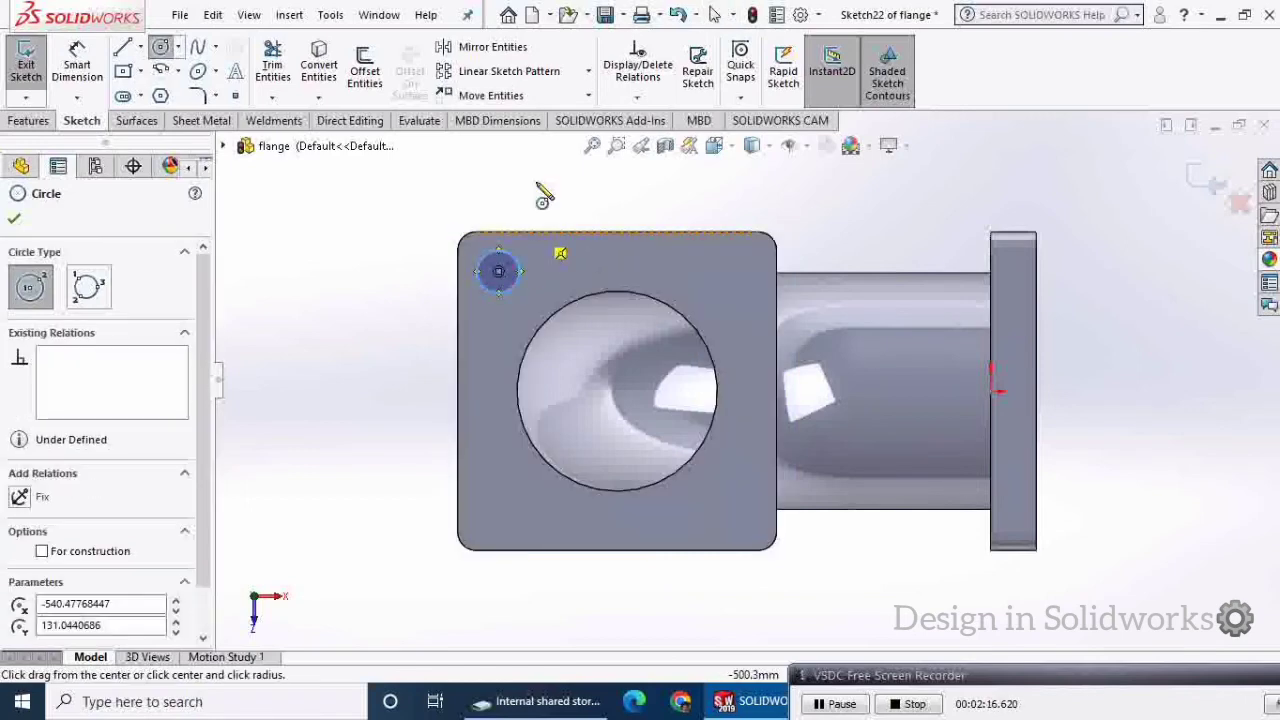
left_click(15, 220)
left_click(812, 706)
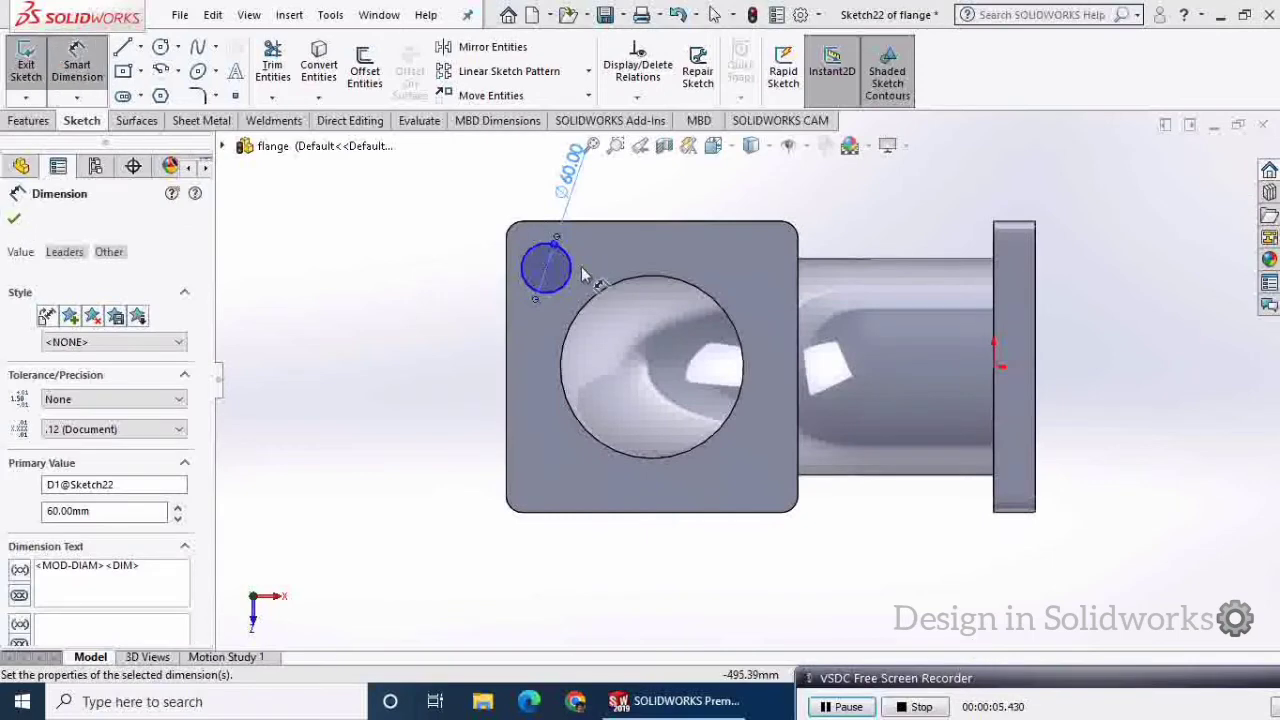
- Set the horizontal distance between the corner circle's center and the central bore's center to 130 mm
left_click(548, 269)
left_click(651, 277)
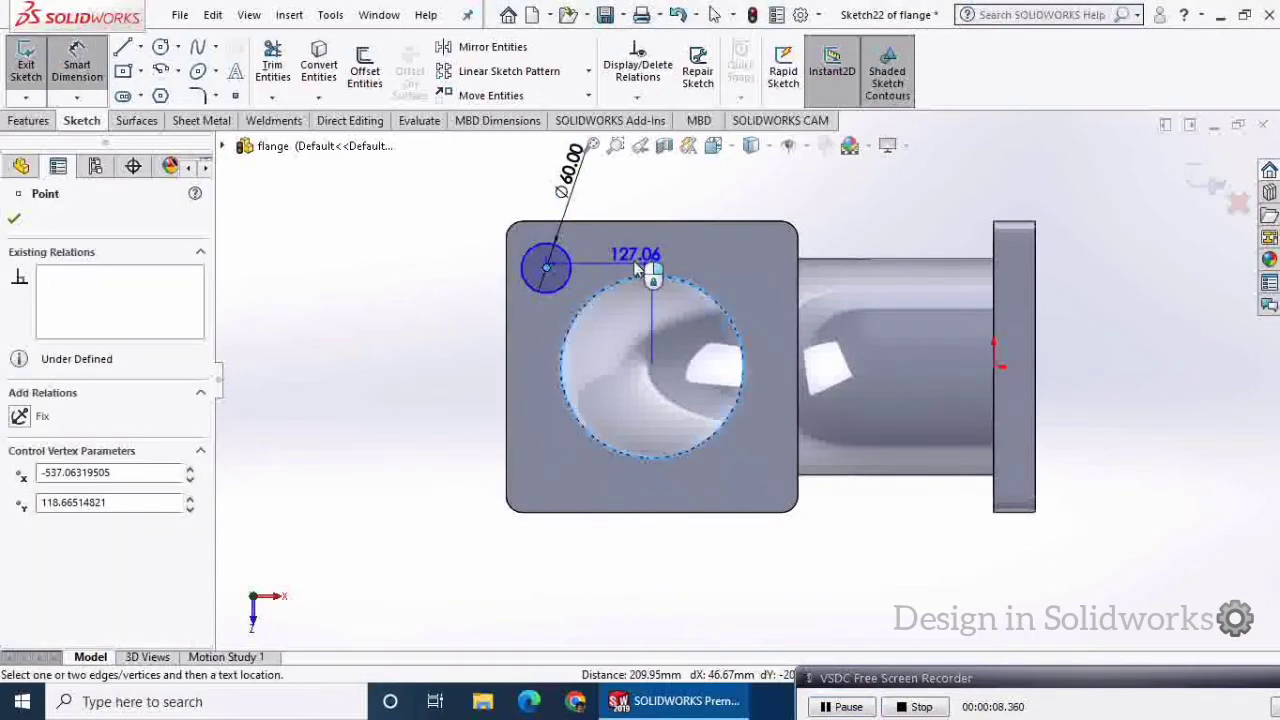
left_click(625, 245)
type("1")
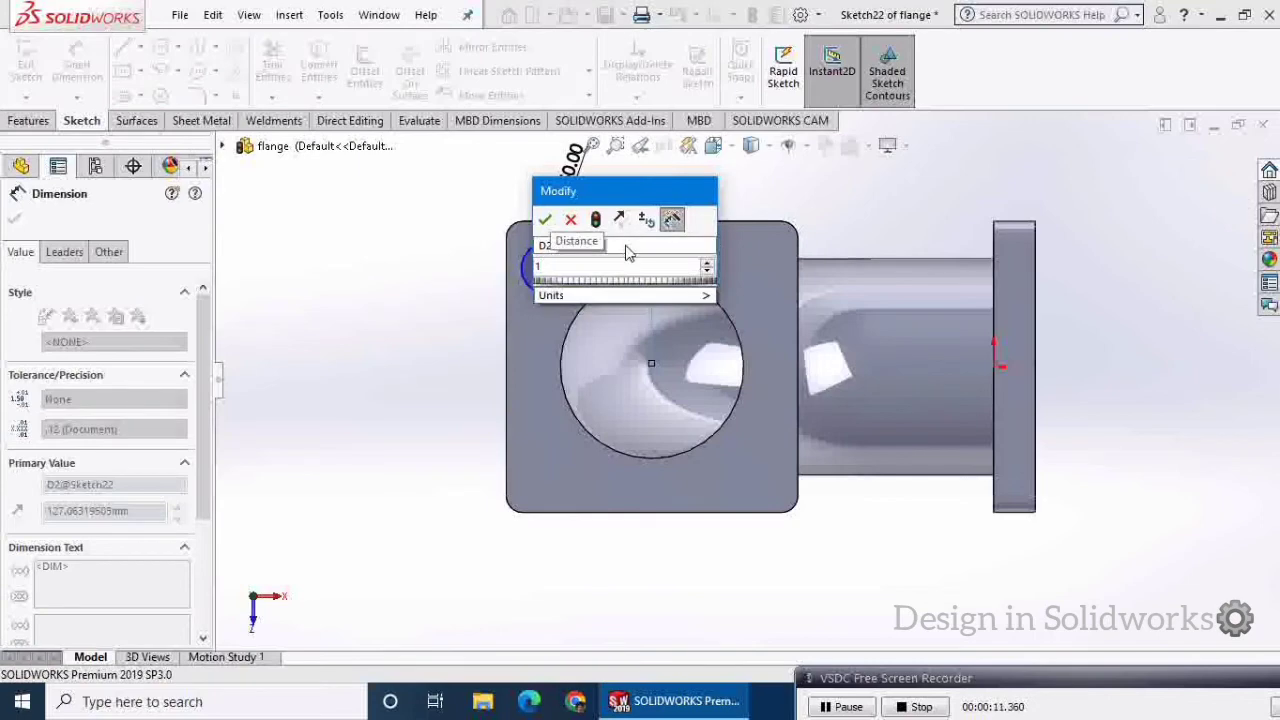
type("30")
key("Return")
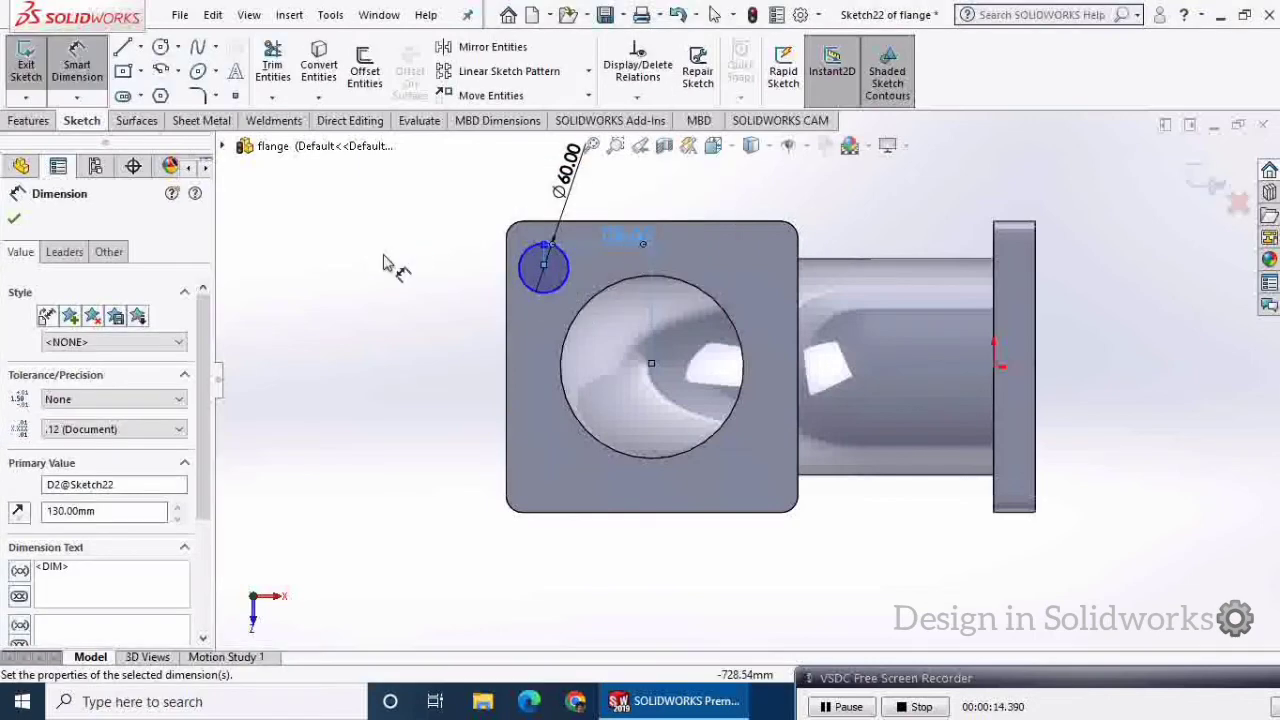
- Set the vertical distance between the corner circle's center and the central bore's center to 130 mm
left_click(544, 268)
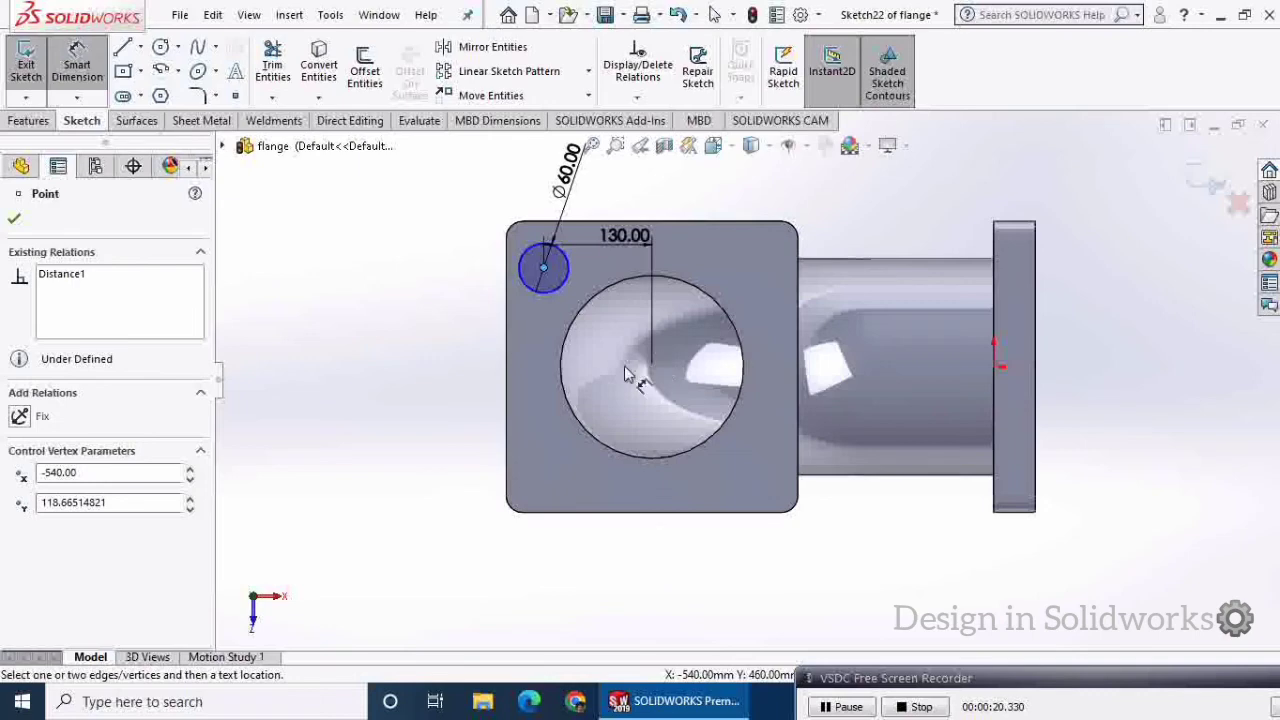
left_click(571, 343)
left_click(418, 328)
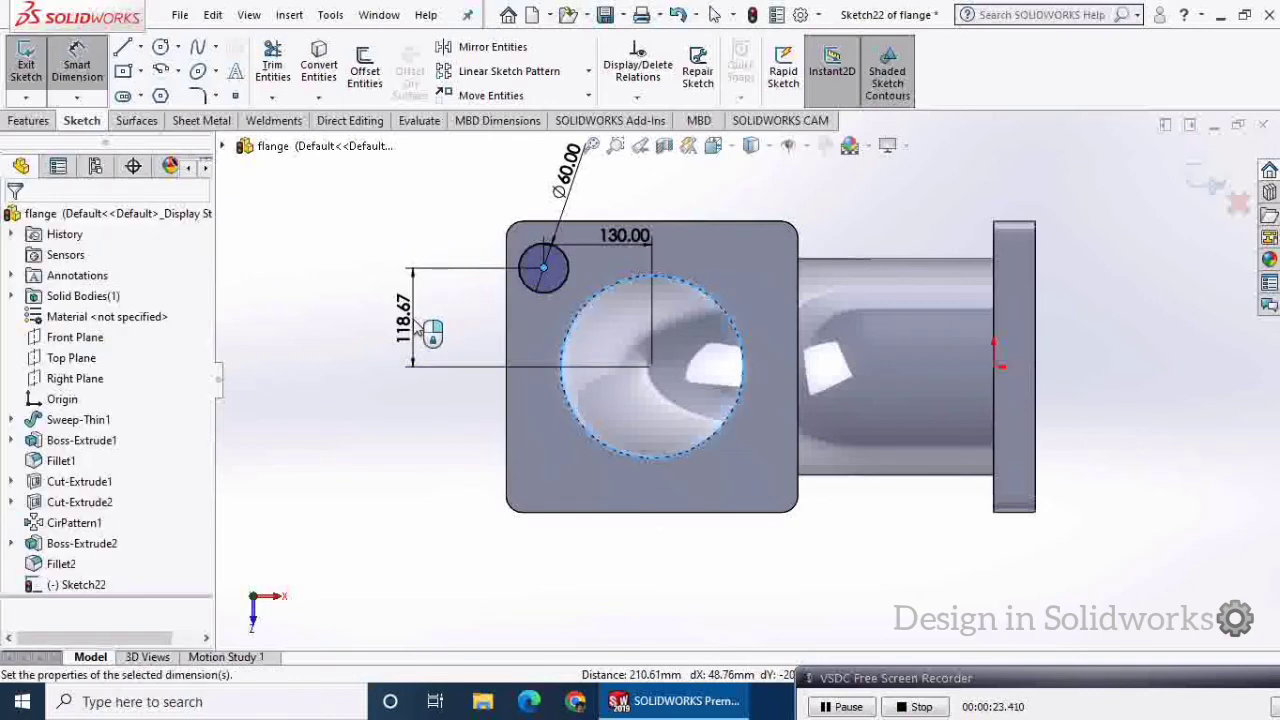
type("130")
key("Return")
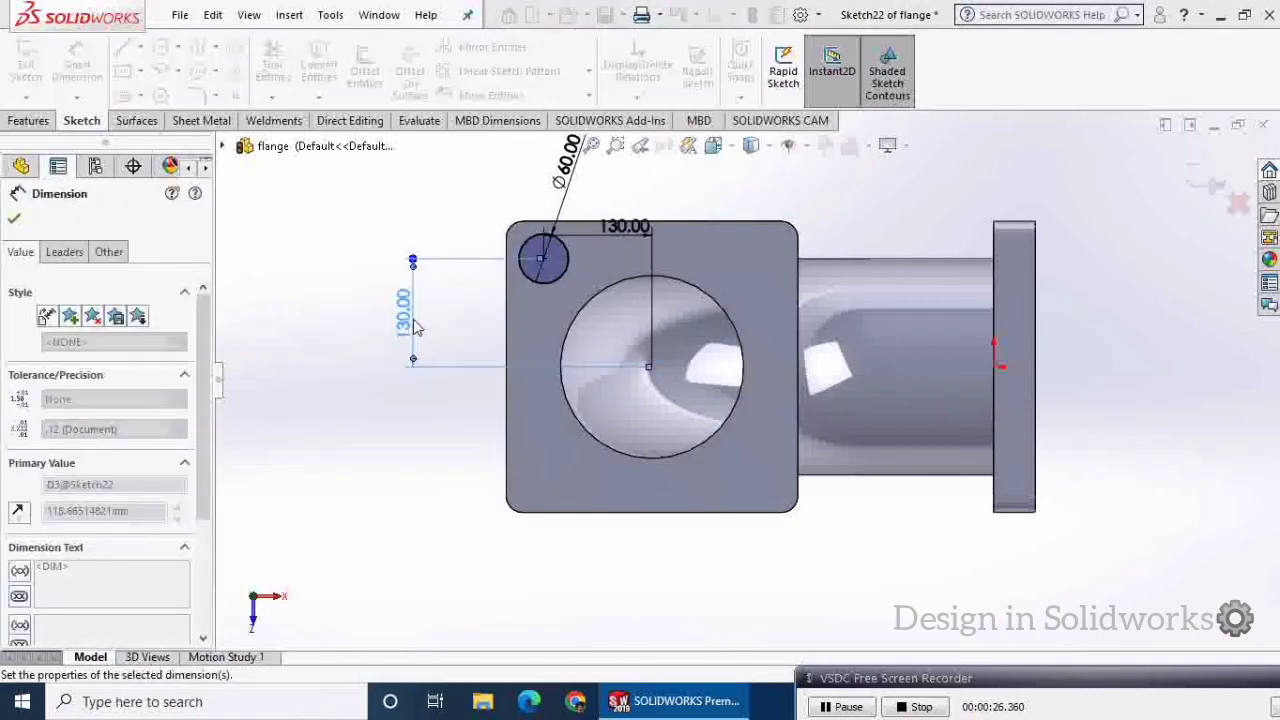
left_click(14, 219)
- Cut-extrude the corner circle 10 mm deep into the second flange as a blind recess
left_click(30, 120)
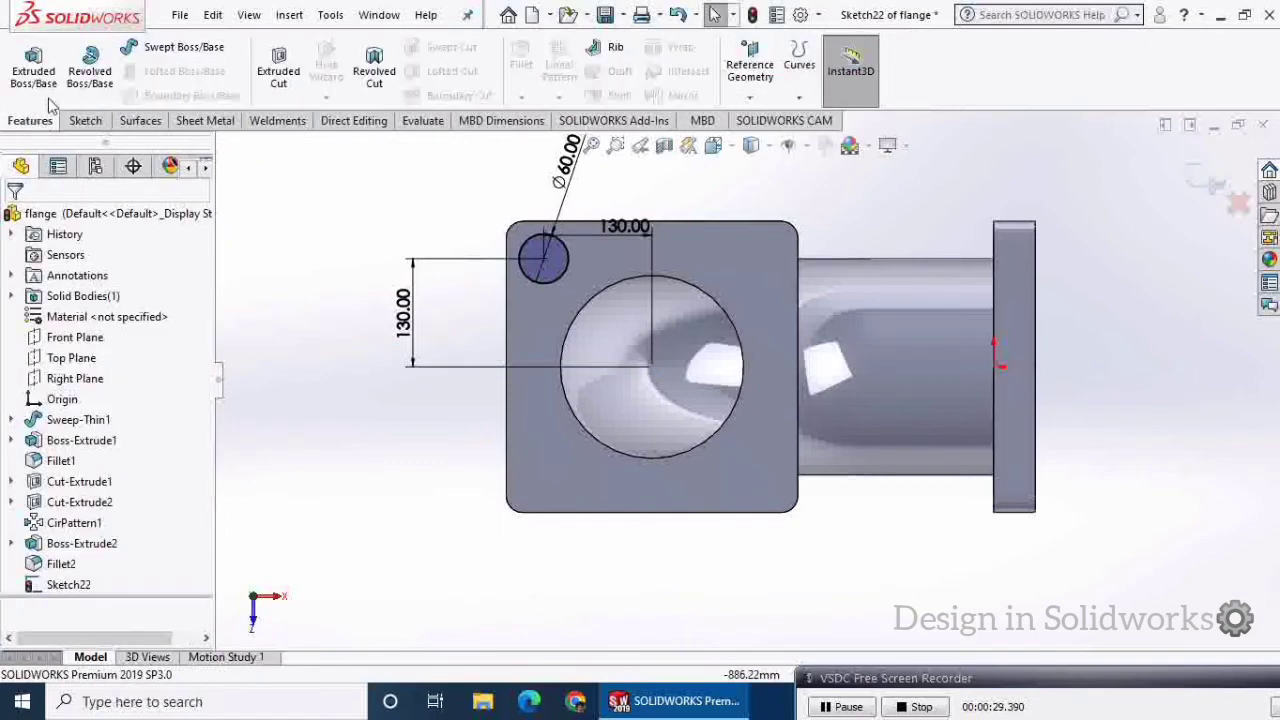
left_click(40, 70)
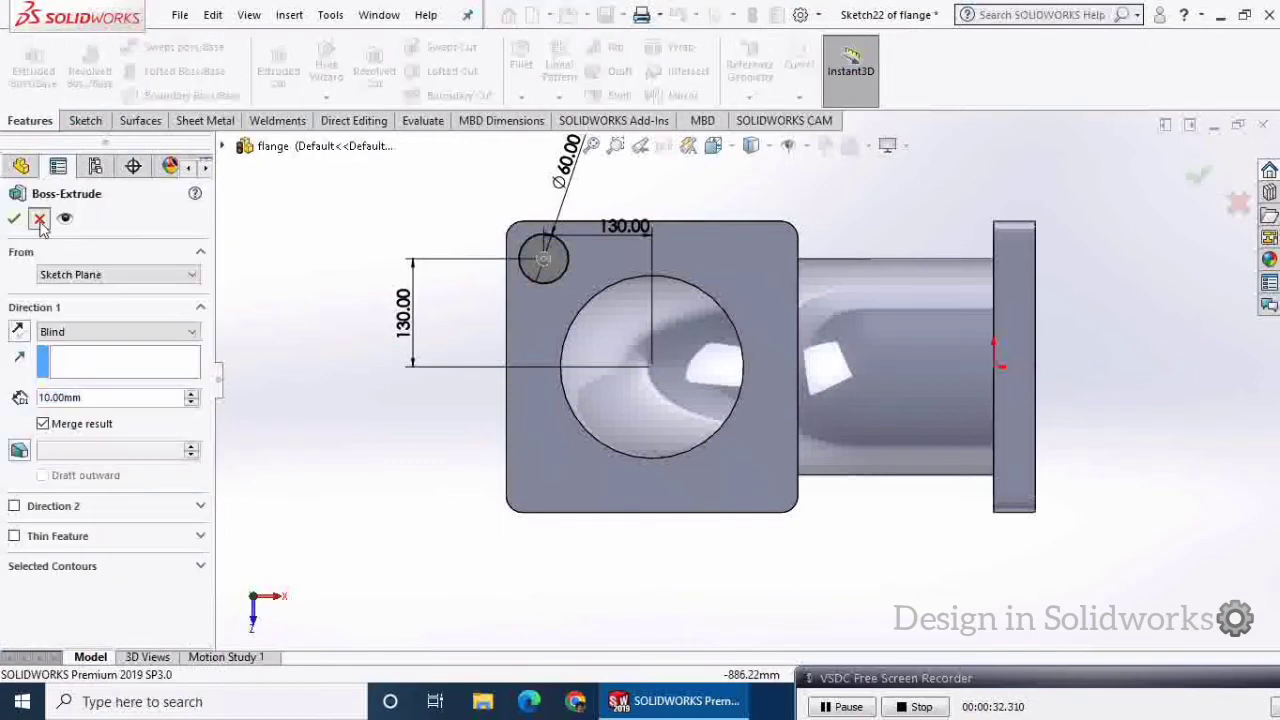
left_click(39, 219)
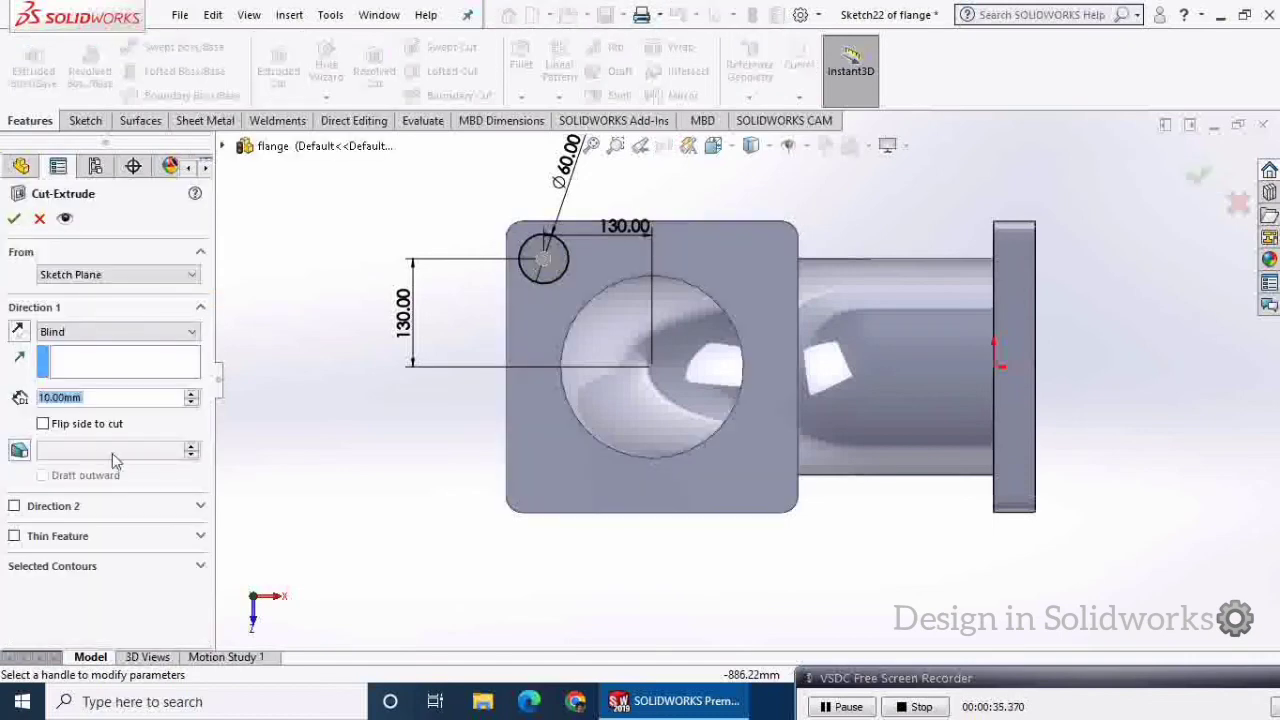
left_click(268, 293)
- Start a sketch on the floor of the corner recess and draw a concentric circle about 32 mm in diameter
middle_click_drag(446, 314, 480, 314)
left_click(618, 280)
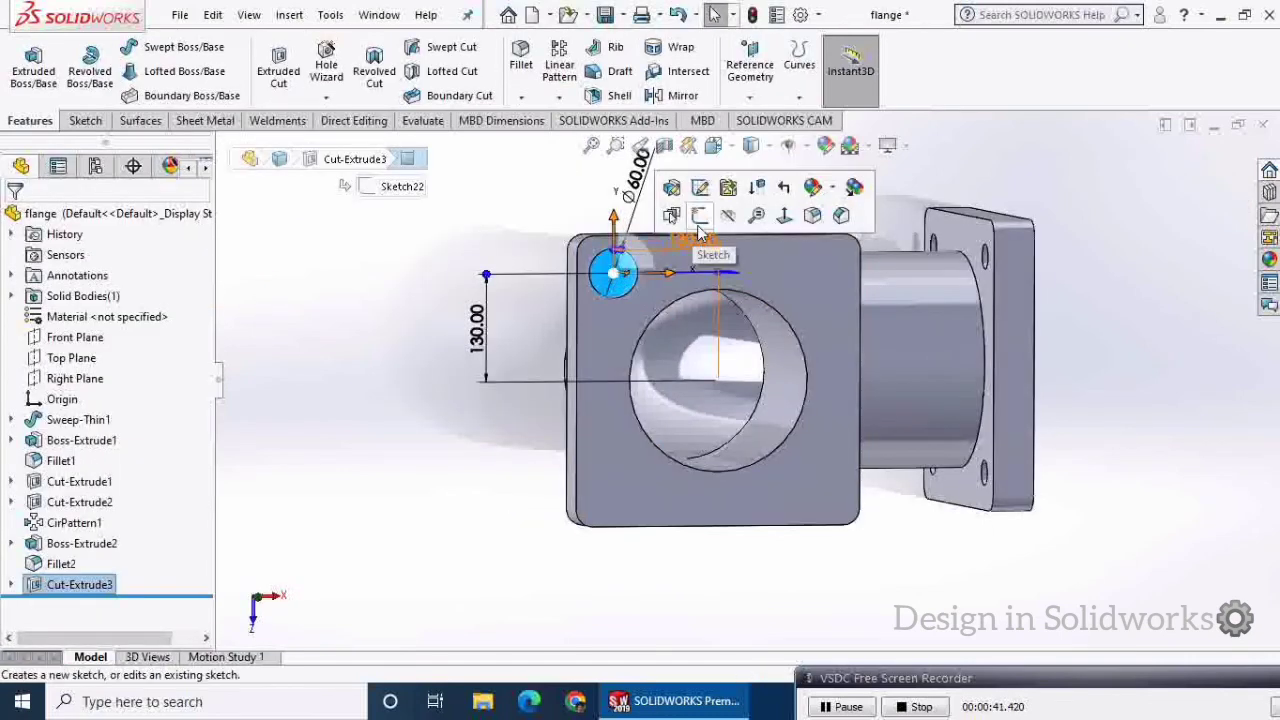
left_click(697, 222)
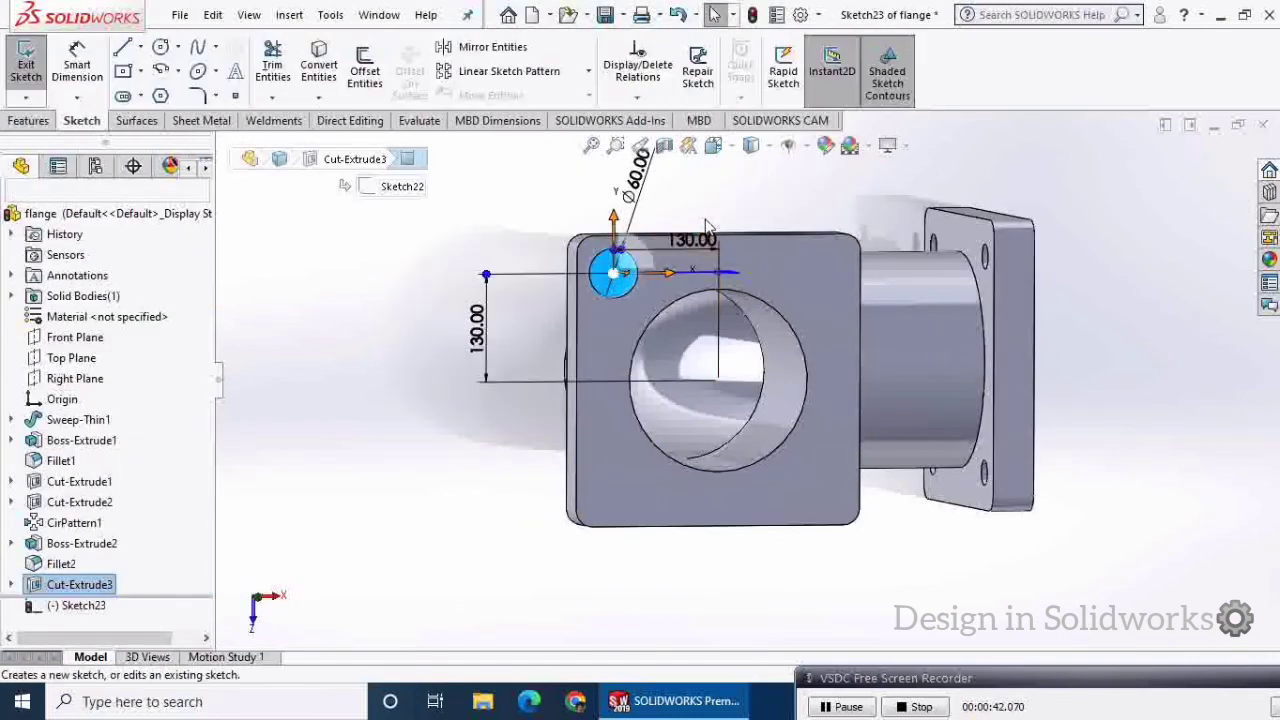
left_click(160, 48)
left_click(614, 276)
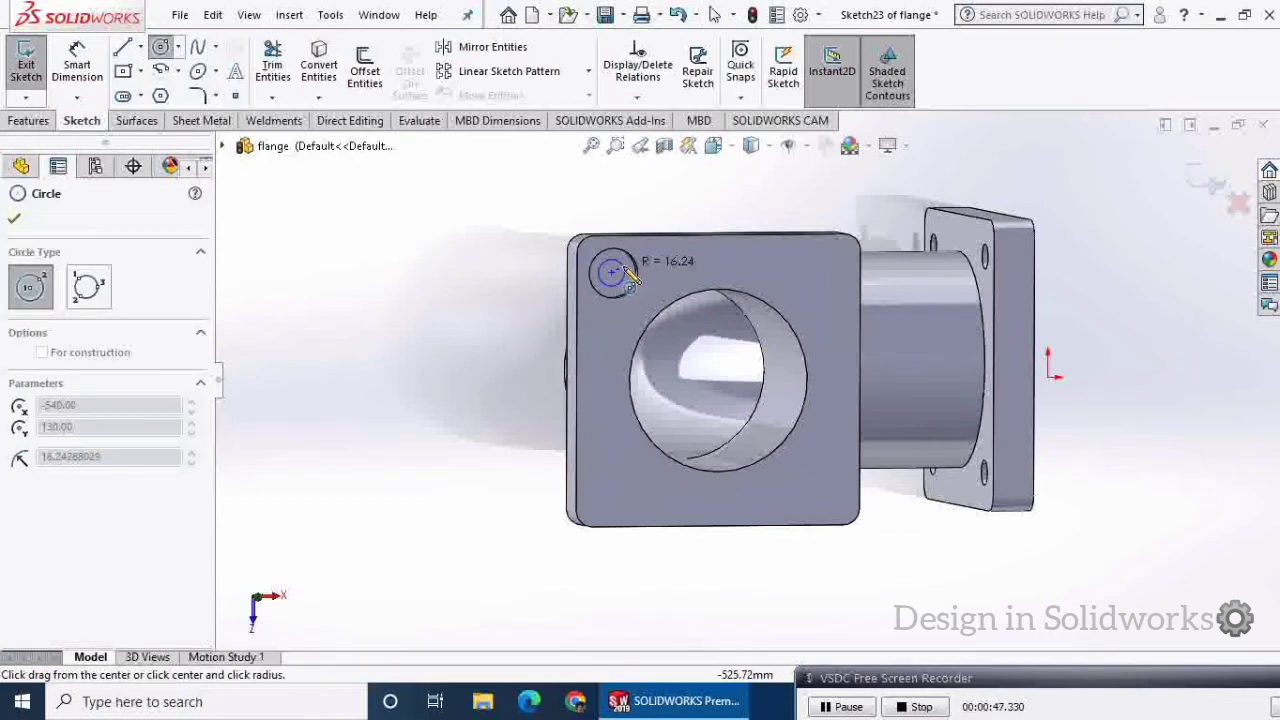
left_click(623, 268)
- Set the diameter of the inner circle in the recess to 30 mm
left_click(97, 72)
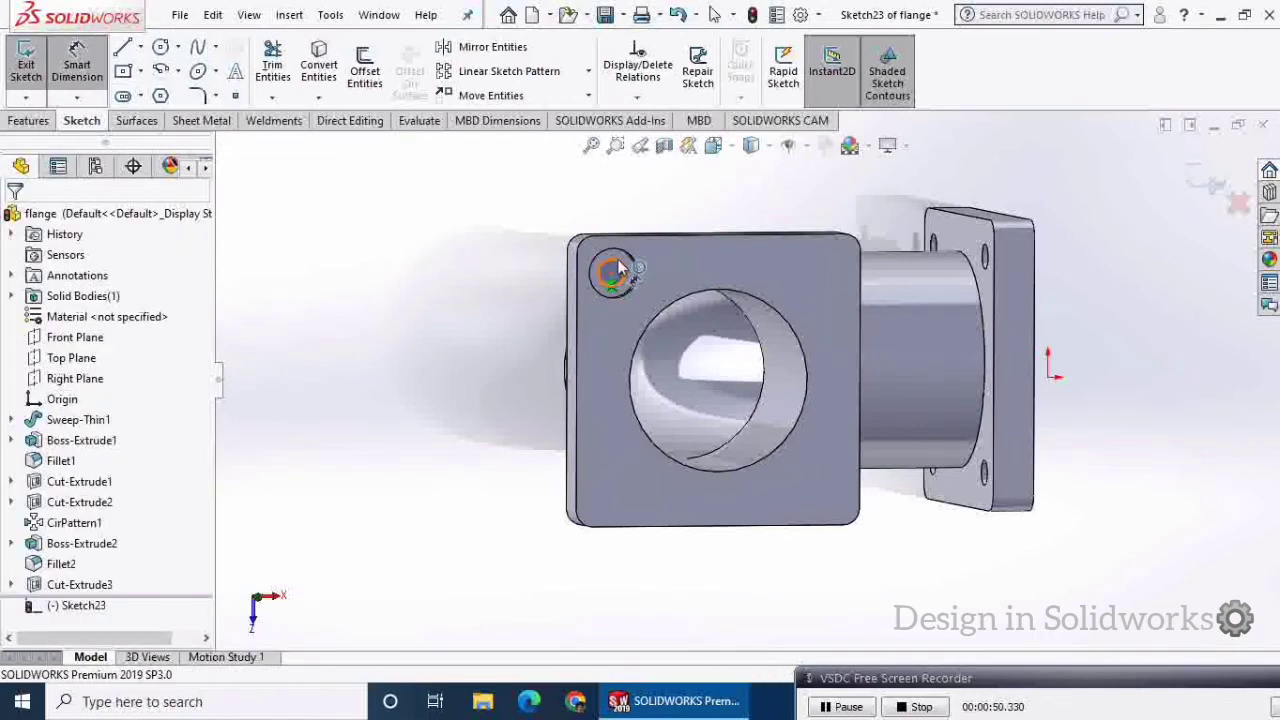
left_click(618, 268)
left_click(616, 214)
type("30")
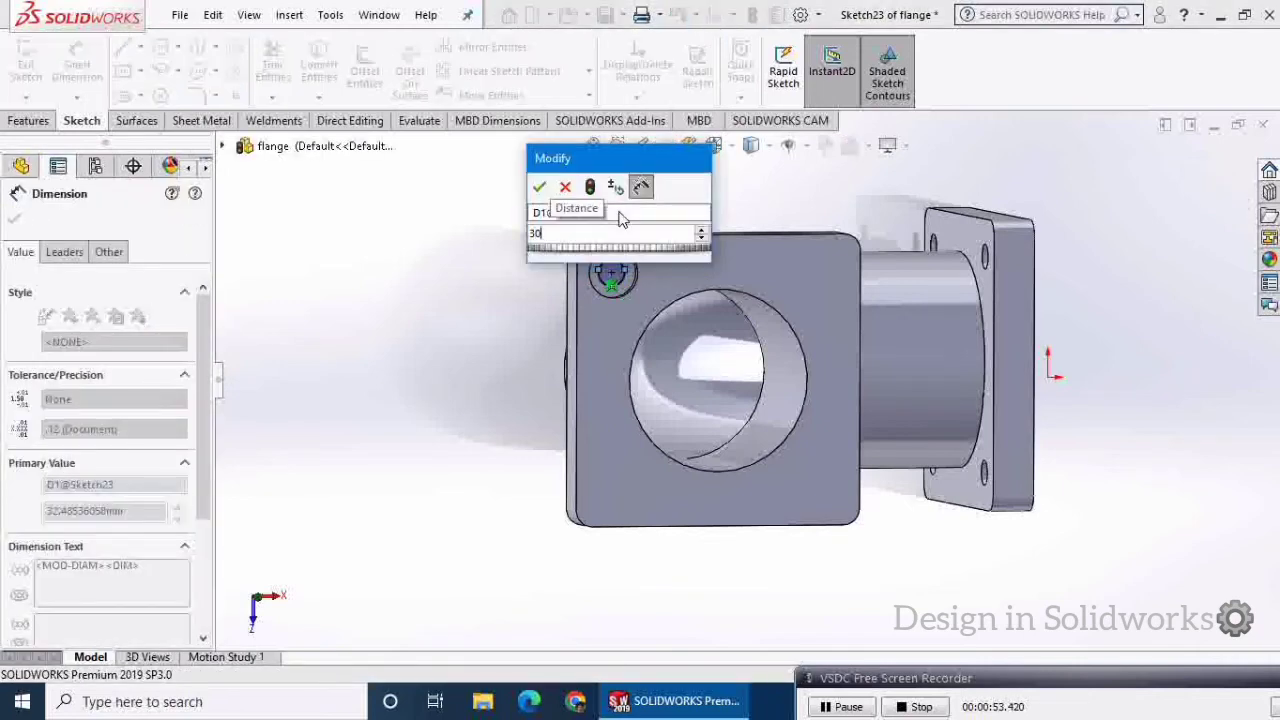
key("Return")
left_click(13, 219)
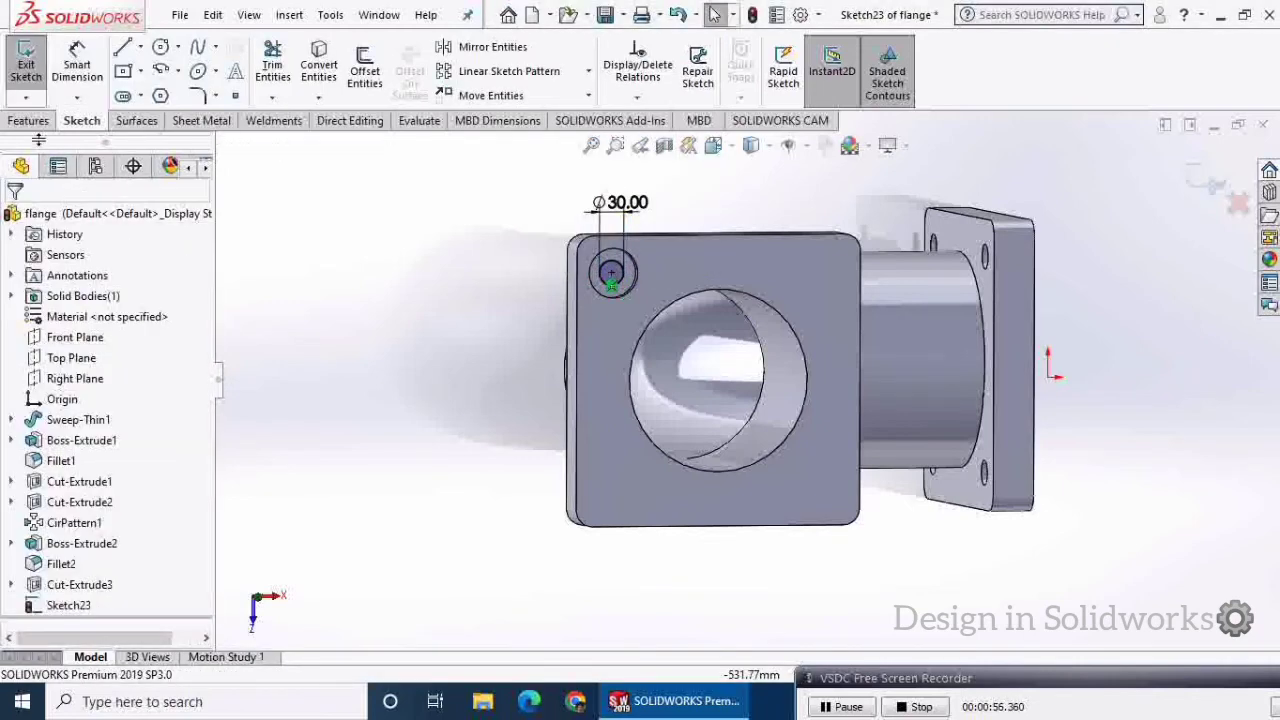
- Cut-extrude the 30 mm circle with a blind depth of 110 mm, passing through the second flange
left_click(28, 120)
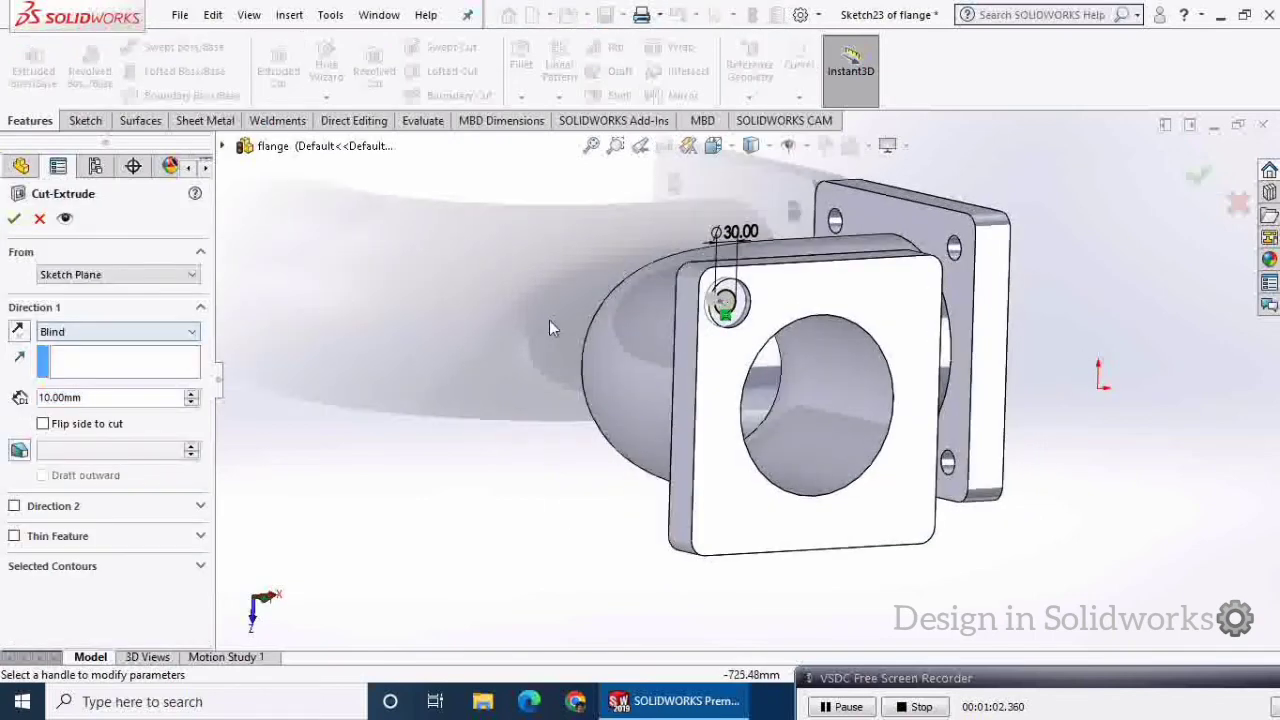
middle_click_drag(549, 320, 600, 380)
left_click_drag(962, 390, 872, 369)
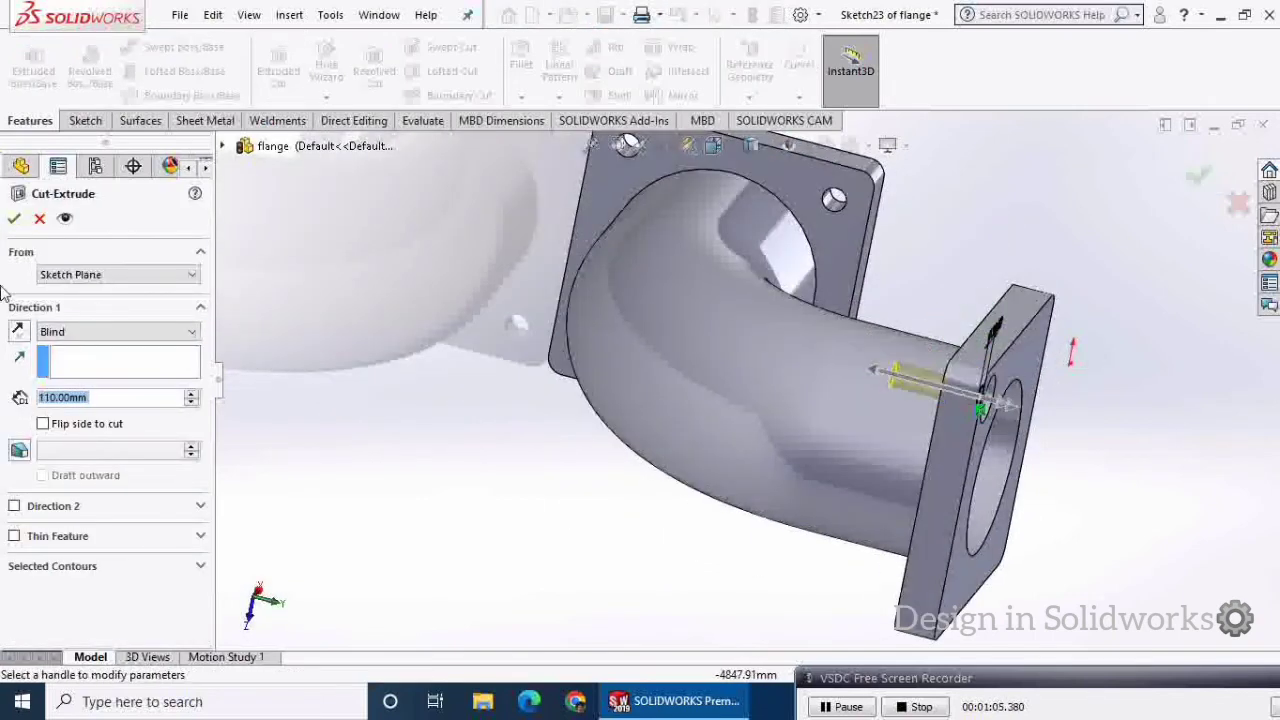
key("Return")
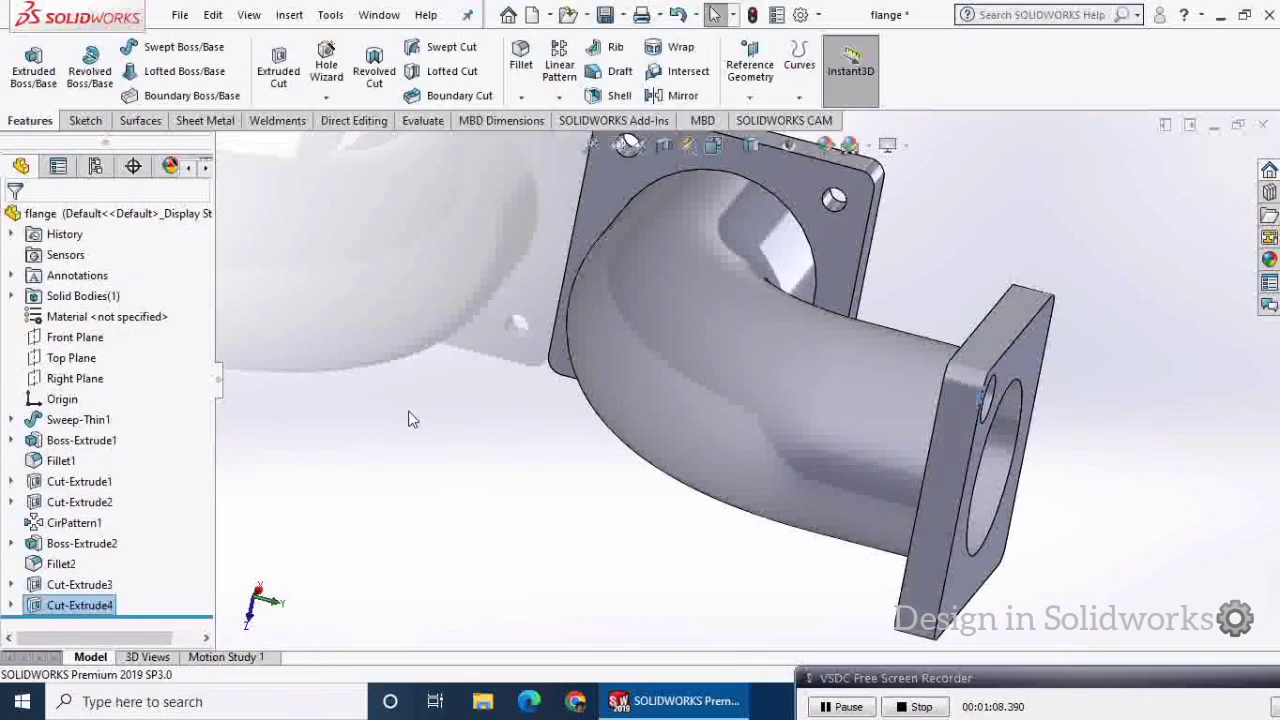
- Circular-pattern the recess and through-hole cuts around the central bore's edge with 4 equally spaced instances over 360°
middle_click_drag(409, 417, 354, 349)
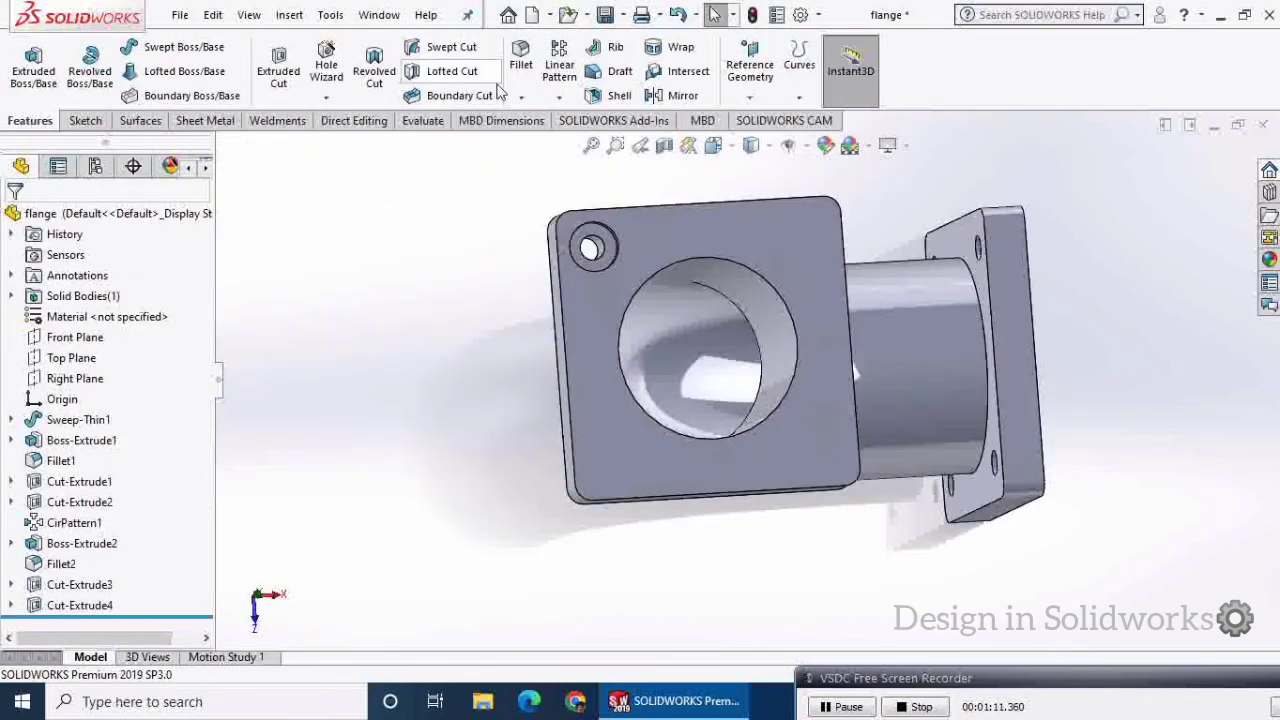
left_click(559, 96)
left_click(580, 146)
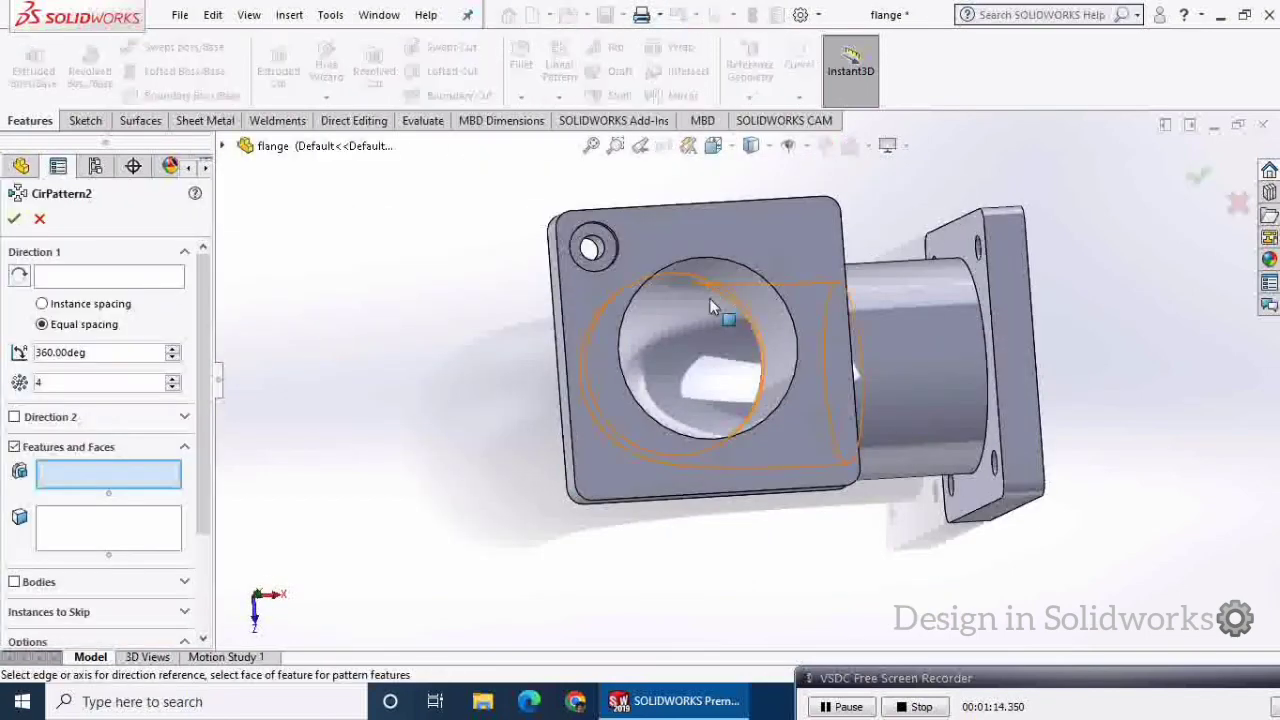
left_click(222, 146)
left_click(312, 518)
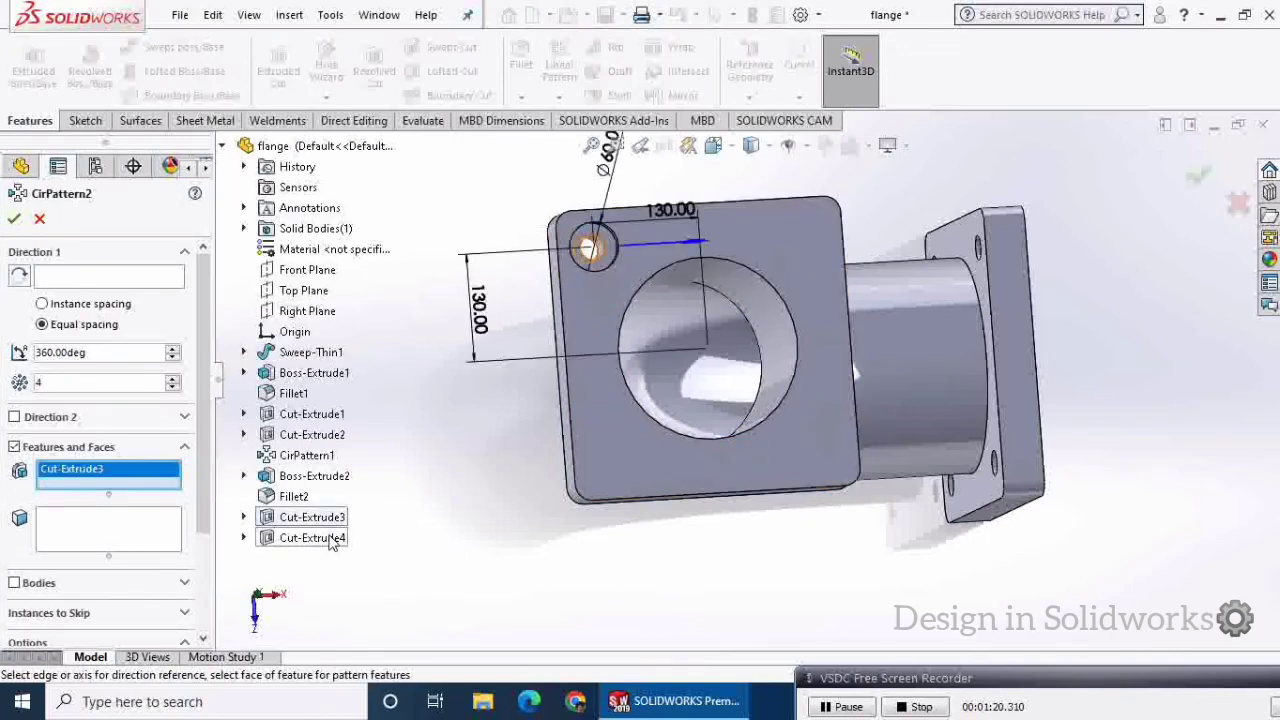
left_click(312, 538)
left_click(72, 280)
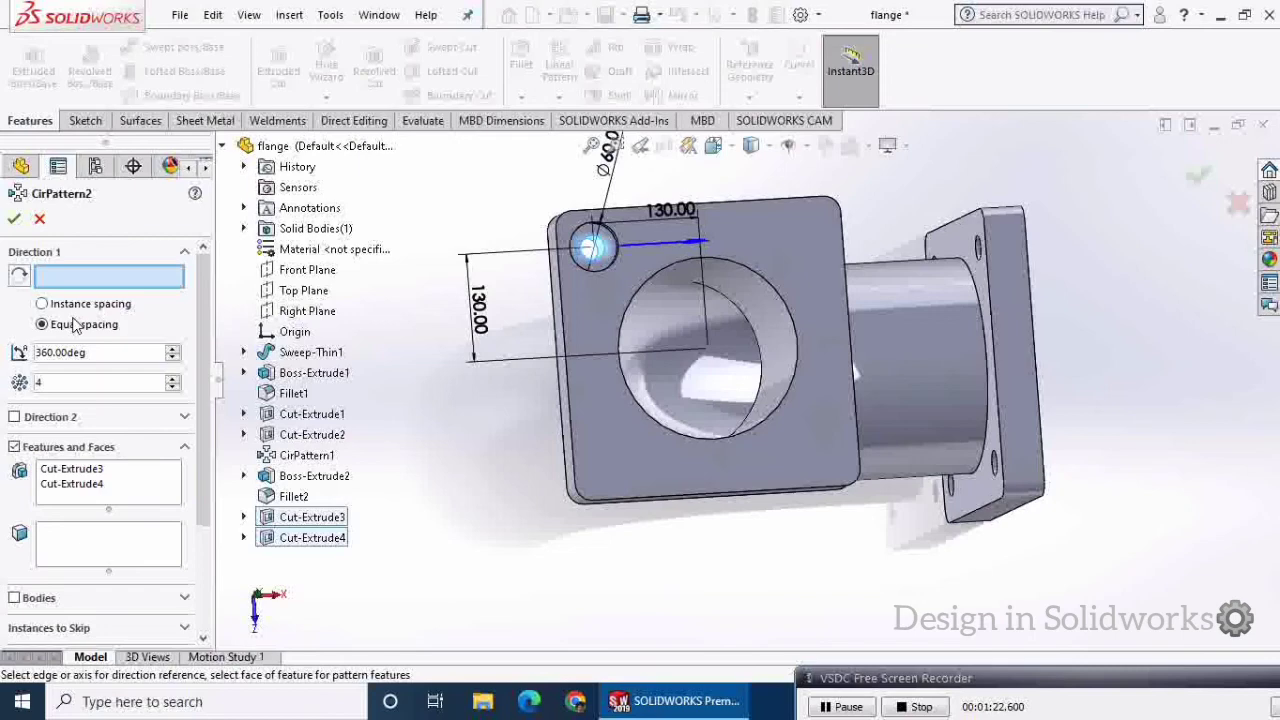
left_click(737, 262)
left_click(15, 220)
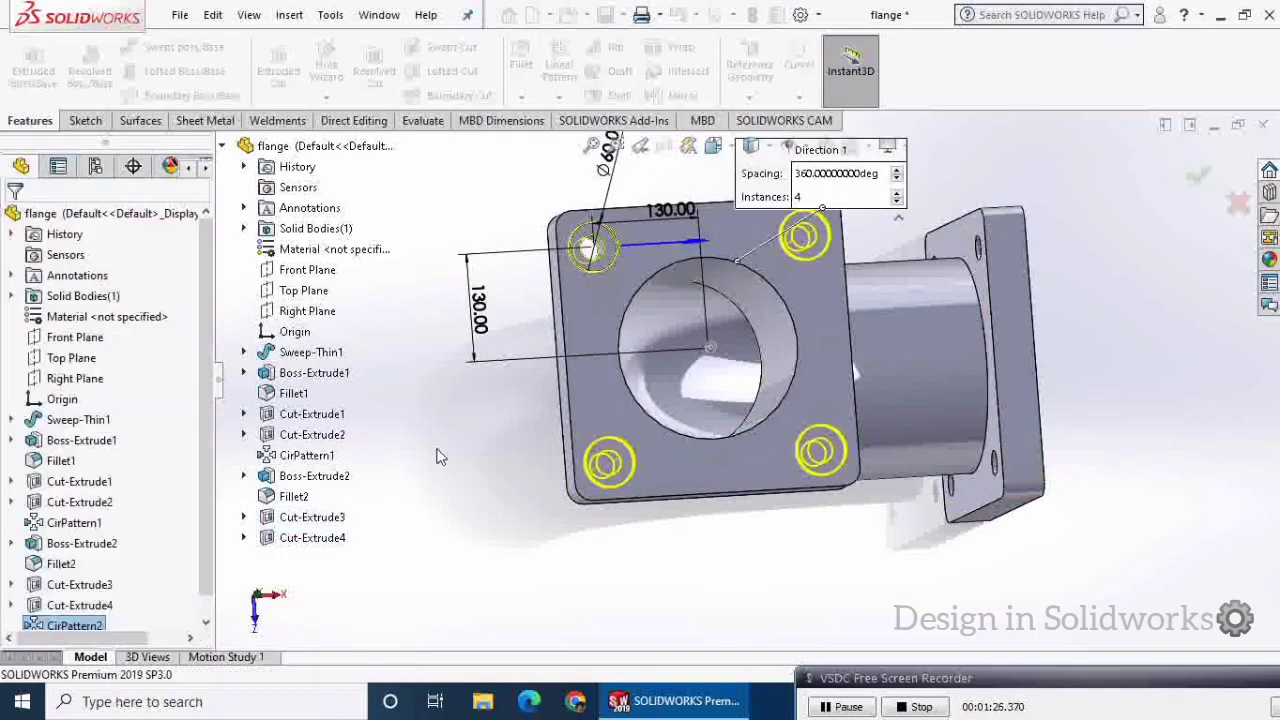
- Fillet the edges where the pipe meets both flanges with a 10 mm radius
middle_click_drag(437, 449, 729, 634)
scroll(757, 484, "down", 5)
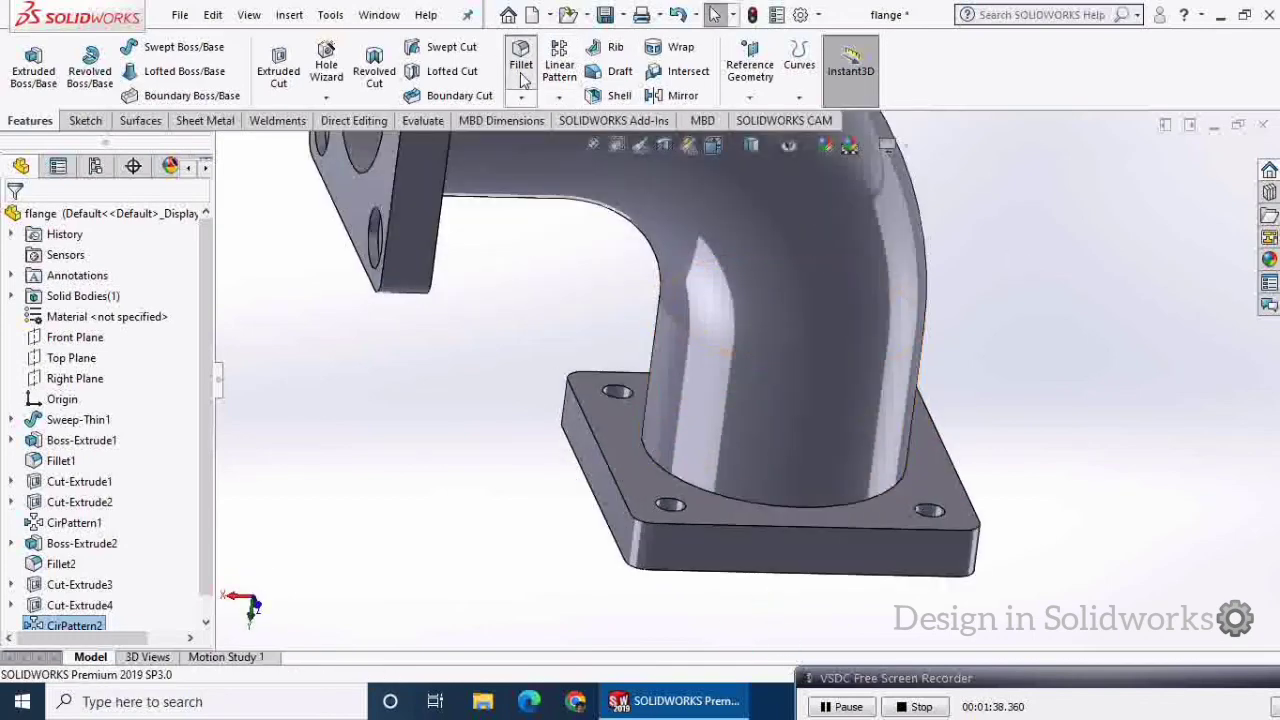
left_click(787, 508)
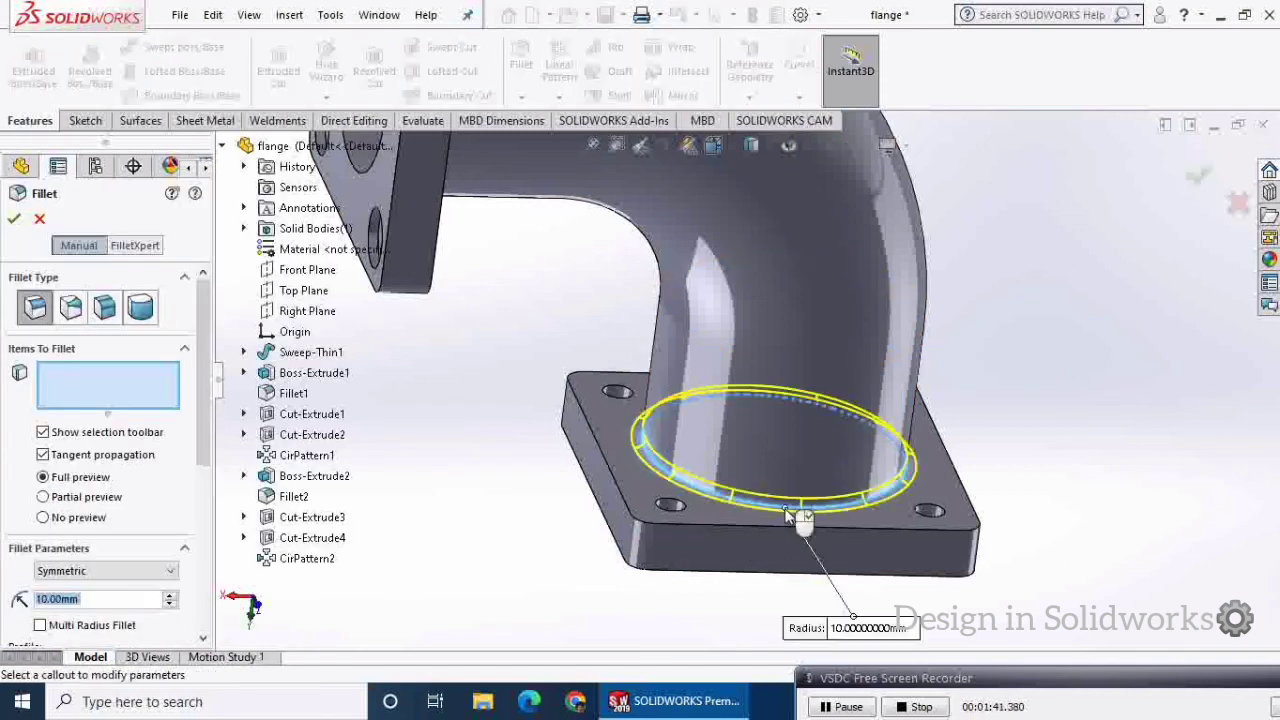
scroll(590, 500, "up", 4)
middle_click_drag(591, 477, 523, 417)
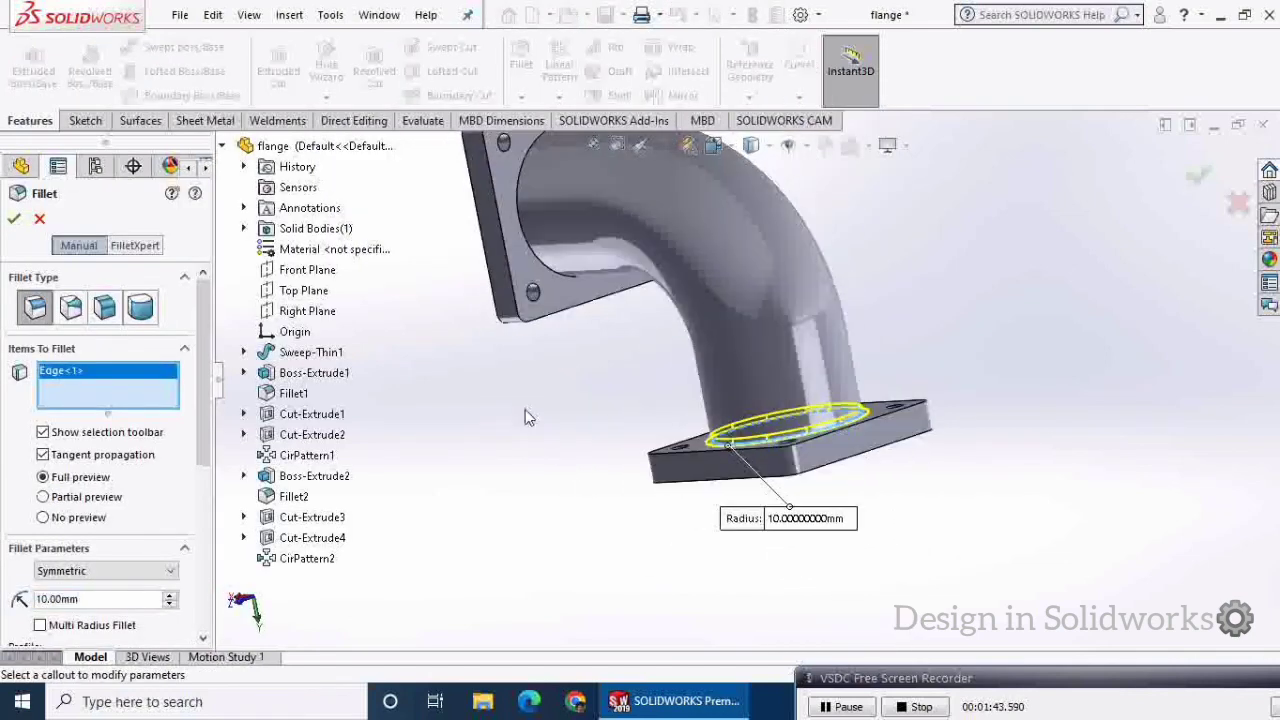
left_click(547, 265)
key("Return")
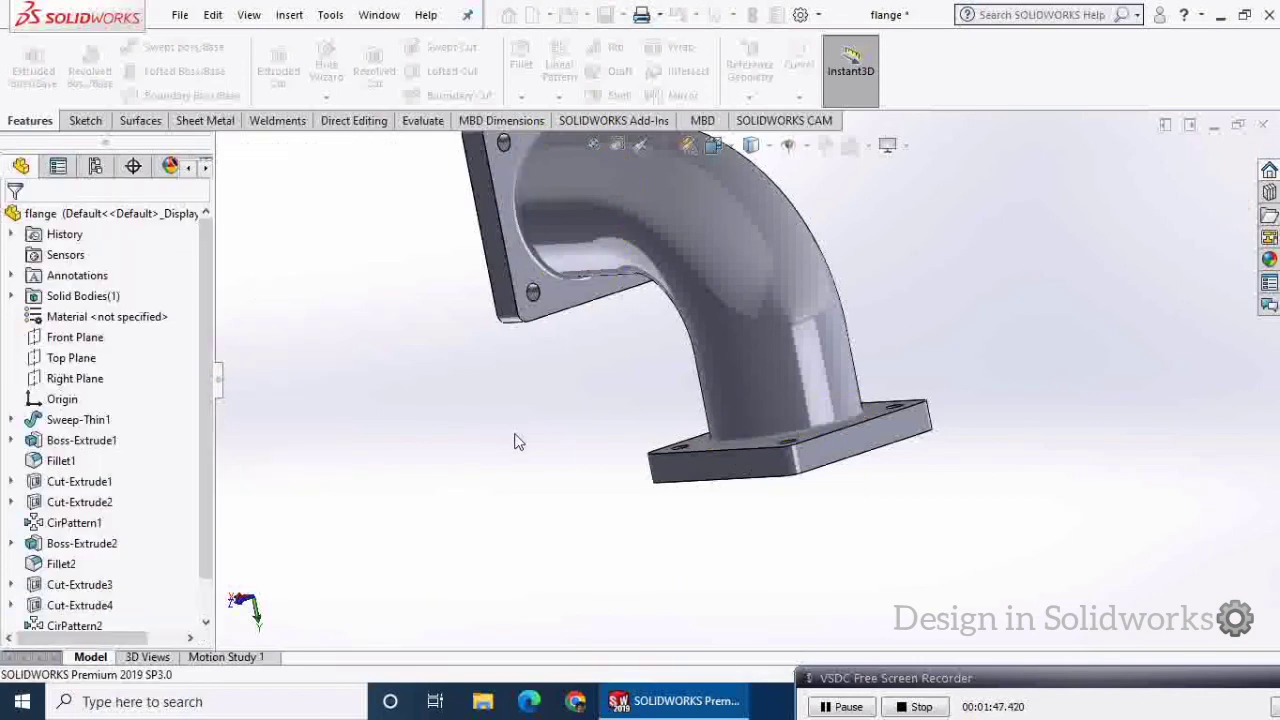
middle_click_drag(518, 442, 603, 534)
scroll(589, 417, "down", 3)
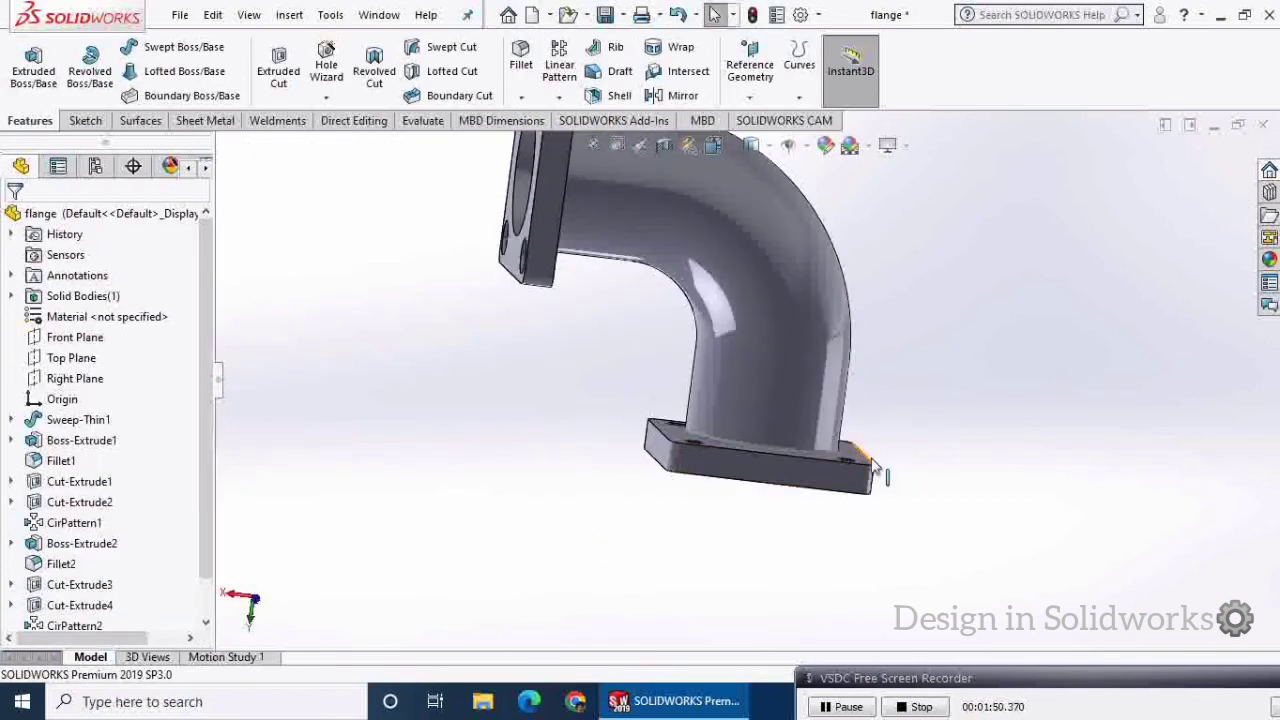
scroll(795, 440, "down", 4)
scroll(792, 431, "up", 7)
middle_click_drag(850, 400, 651, 394)
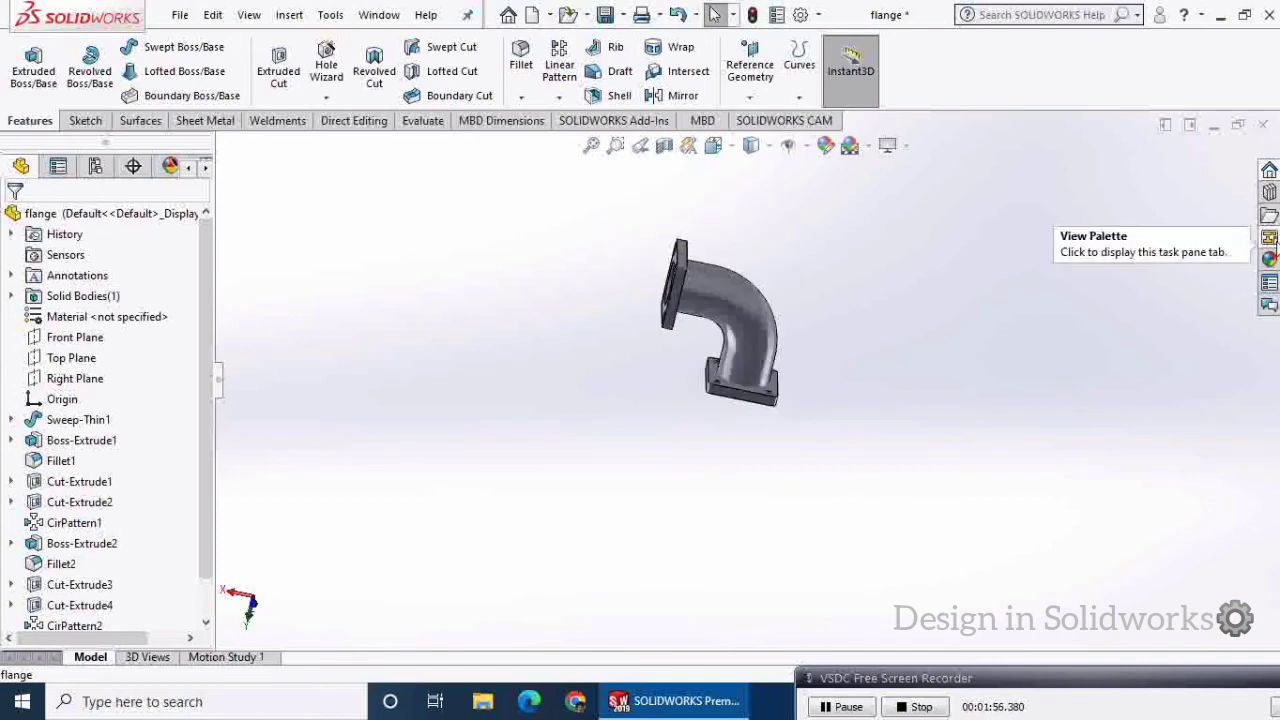
- Apply the polished steel appearance from the metal library to the whole elbow body
left_click(1268, 259)
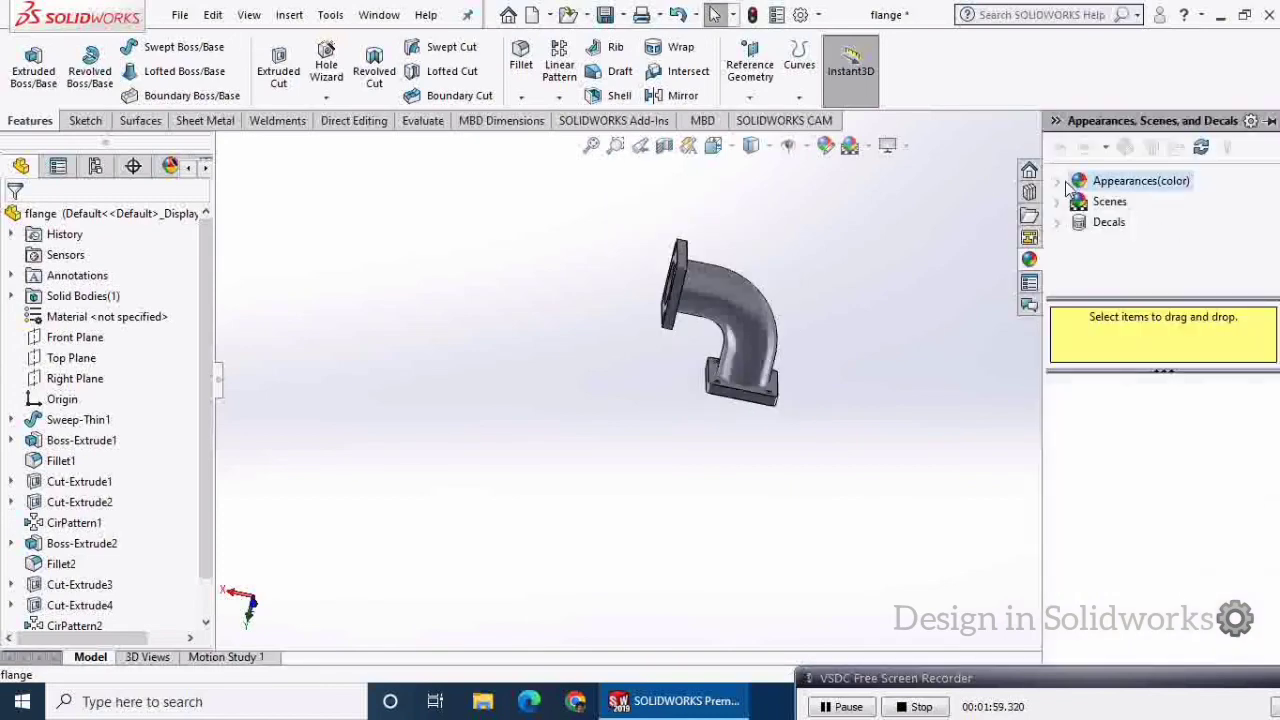
left_click(1060, 182)
left_click(1080, 201)
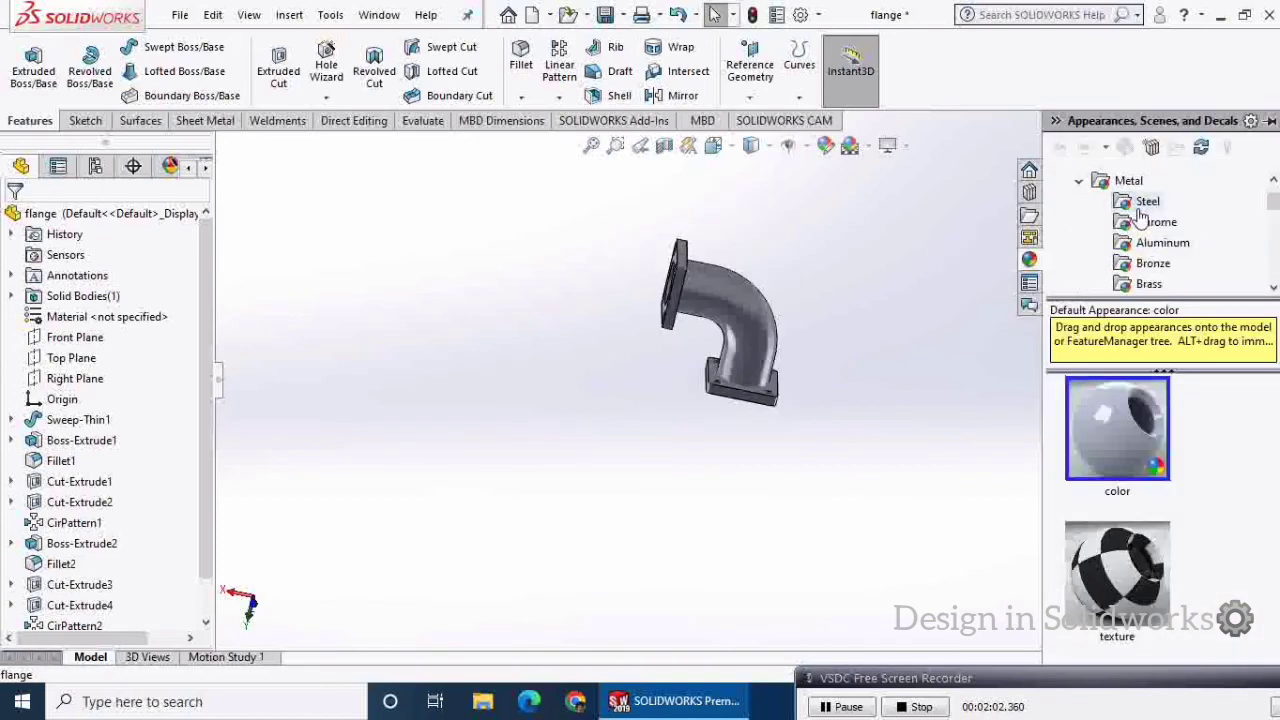
left_click(1146, 202)
middle_click_drag(806, 280, 900, 540)
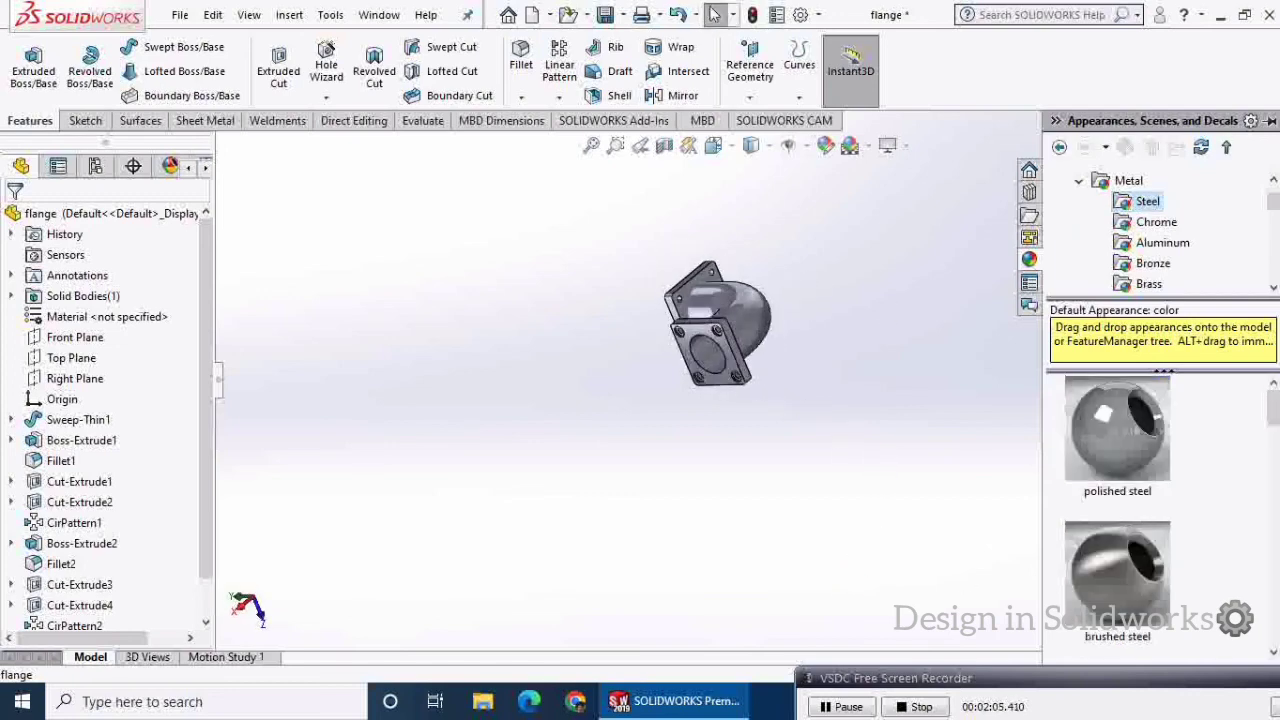
left_click_drag(1100, 429, 752, 328)
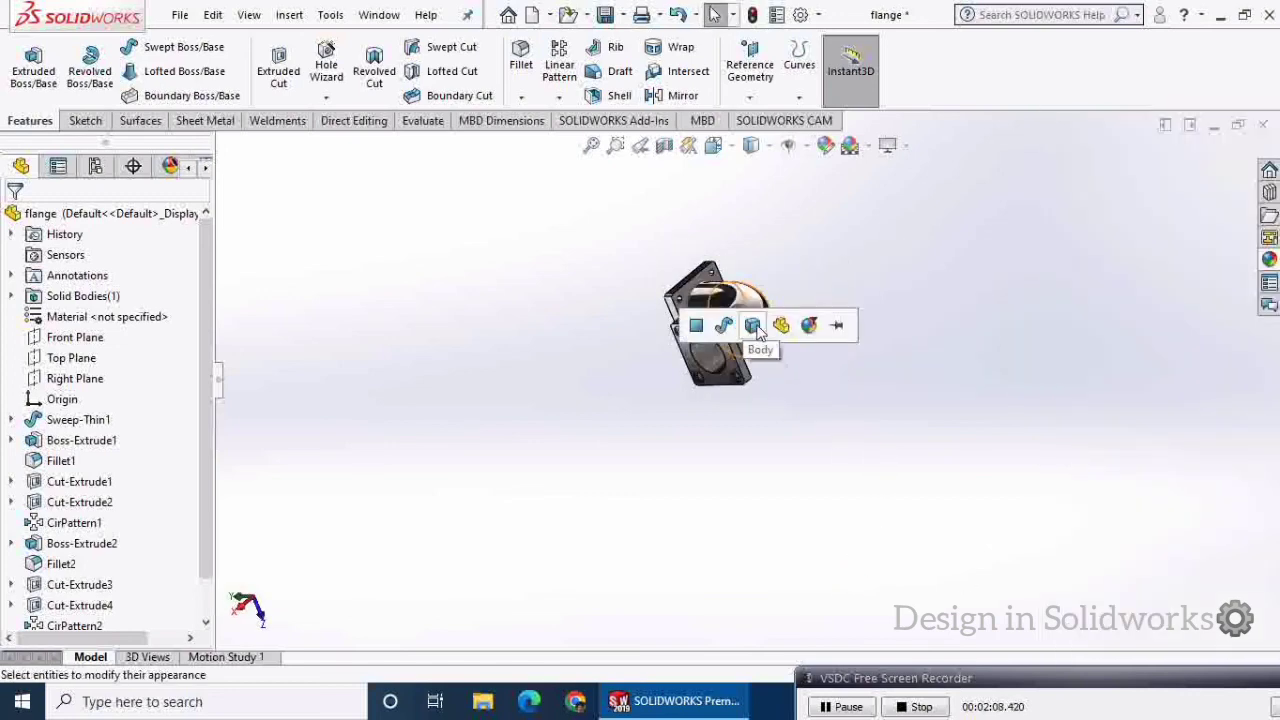
left_click(756, 330)
middle_click_drag(783, 371, 760, 450)
scroll(827, 300, "up", 3)
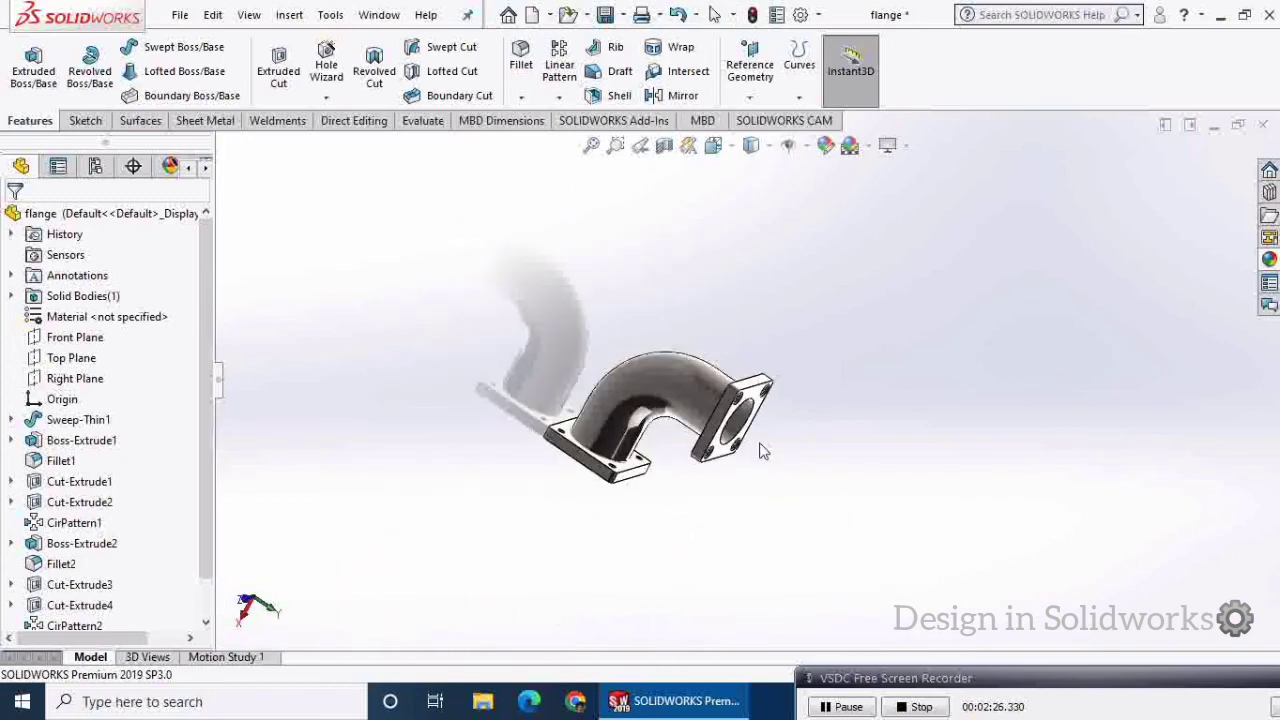